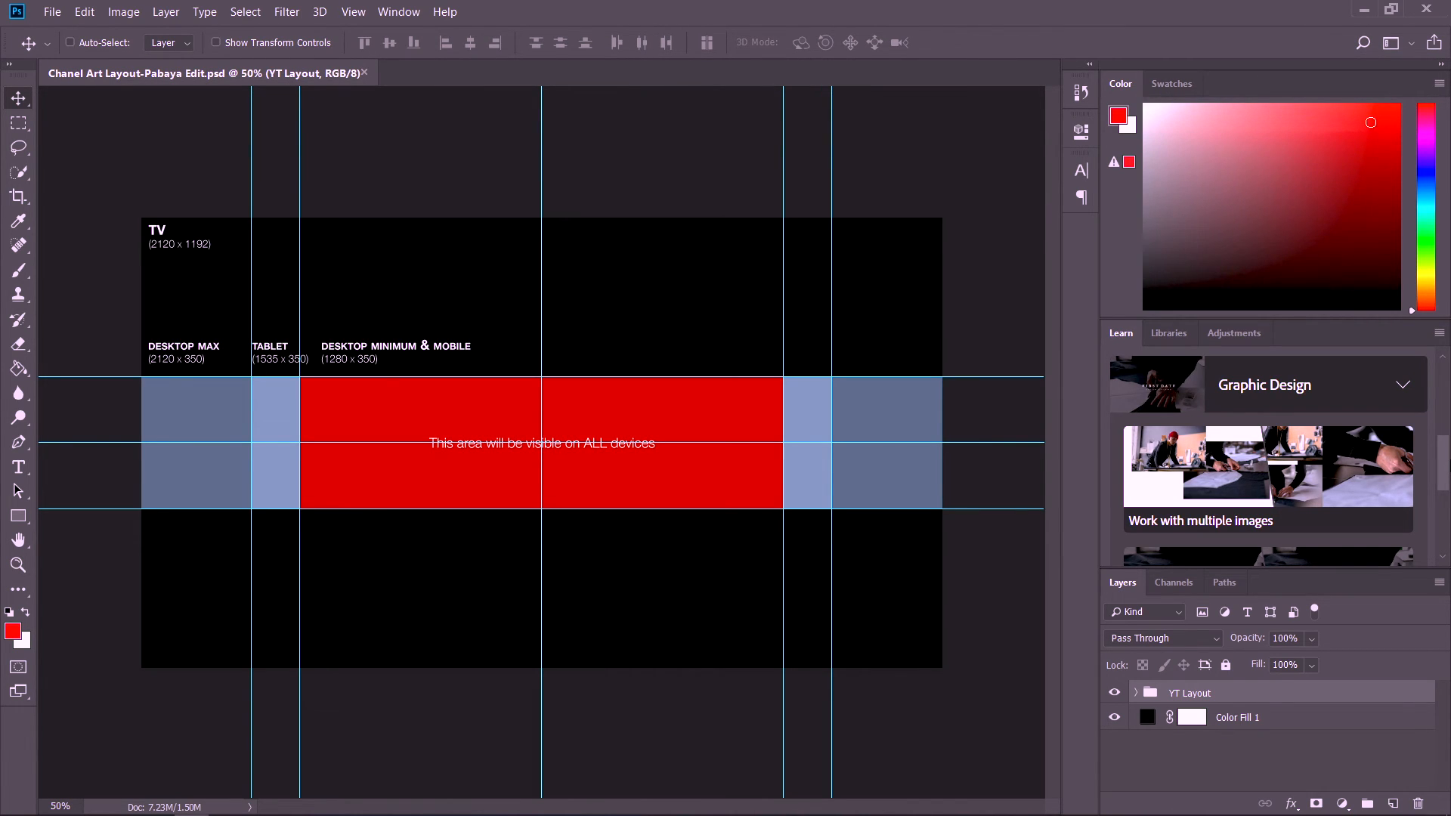
- Toggle the guides repeatedly to compare the channel art layout with and without them, leaving them hidden
key(ctrl+semicolon)
key(ctrl+semicolon)
key(ctrl)
key(ctrl+semicolon)
key(ctrl+semicolon)
key(ctrl+semicolon)
key(ctrl+semicolon)
key(ctrl+semicolon)
key(ctrl+semicolon)
key(ctrl+semicolon)
key(ctrl+semicolon)
key(ctrl+semicolon)
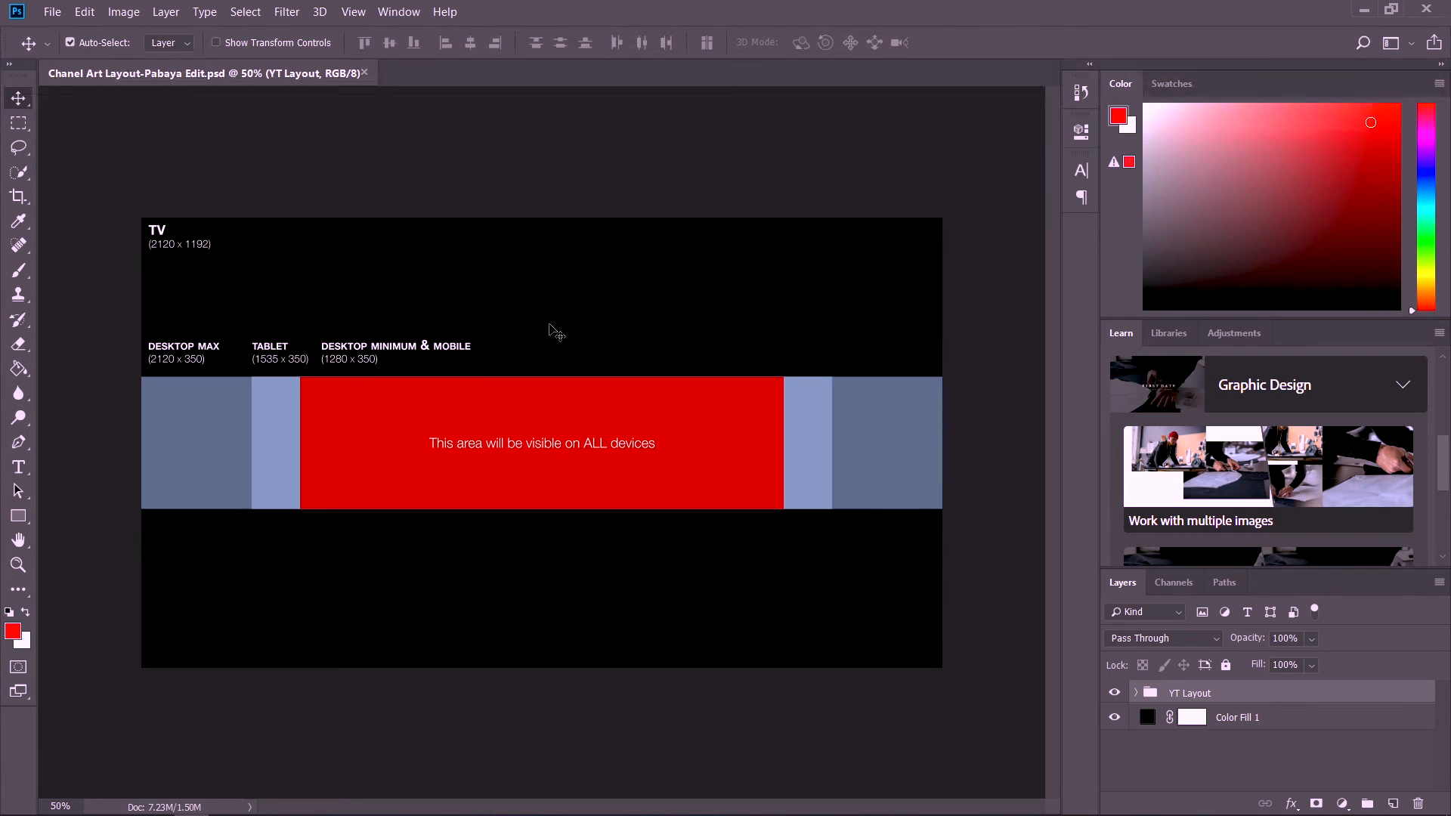
- Examine the device zones of the channel art template by selecting the red safe area and the light-blue tablet shape
click(518, 482)
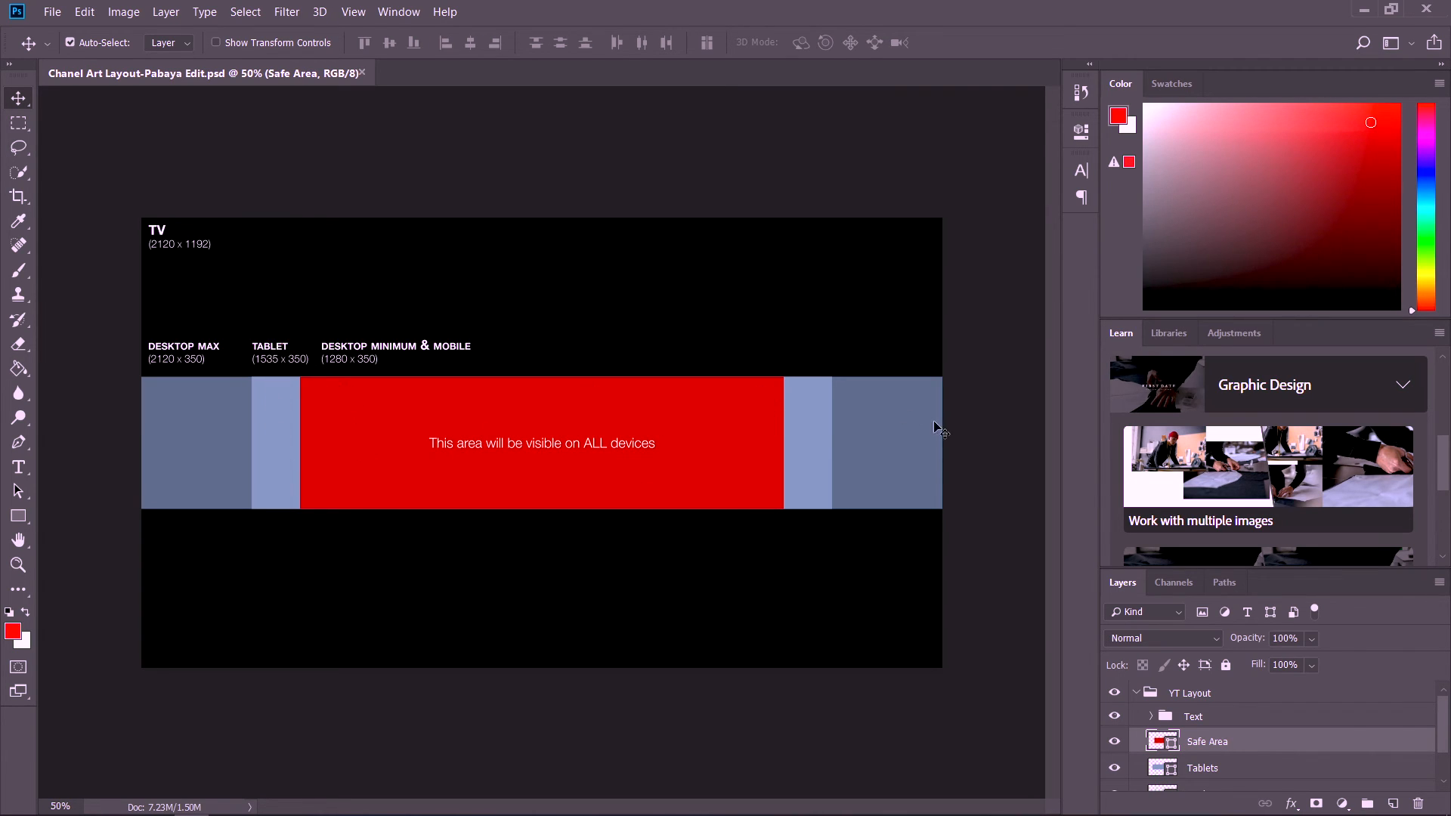
click(806, 402)
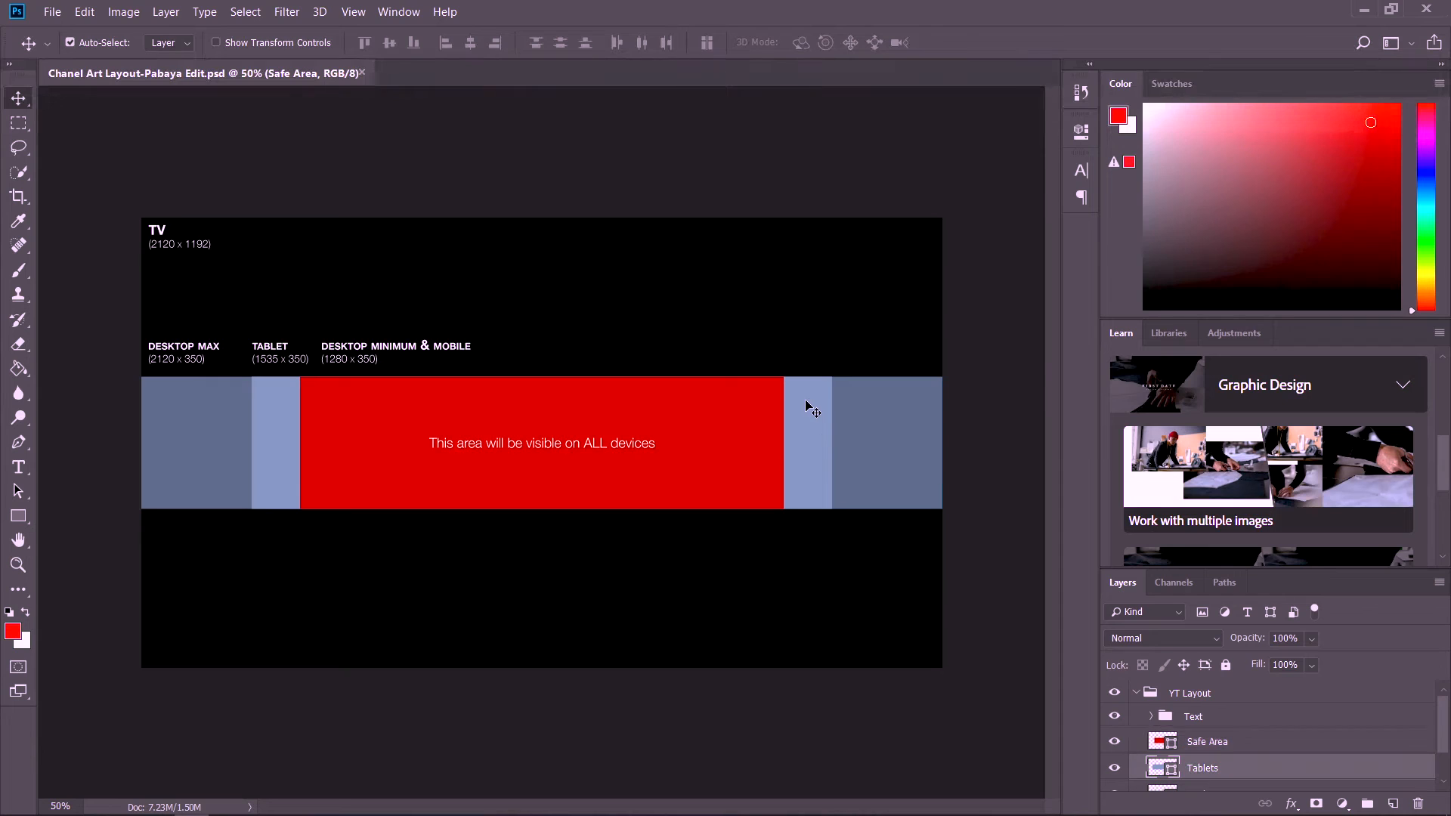
mouse_move(812, 436)
mouse_down()
mouse_move(822, 497)
mouse_move(823, 438)
mouse_up()
key(ctrl+z)
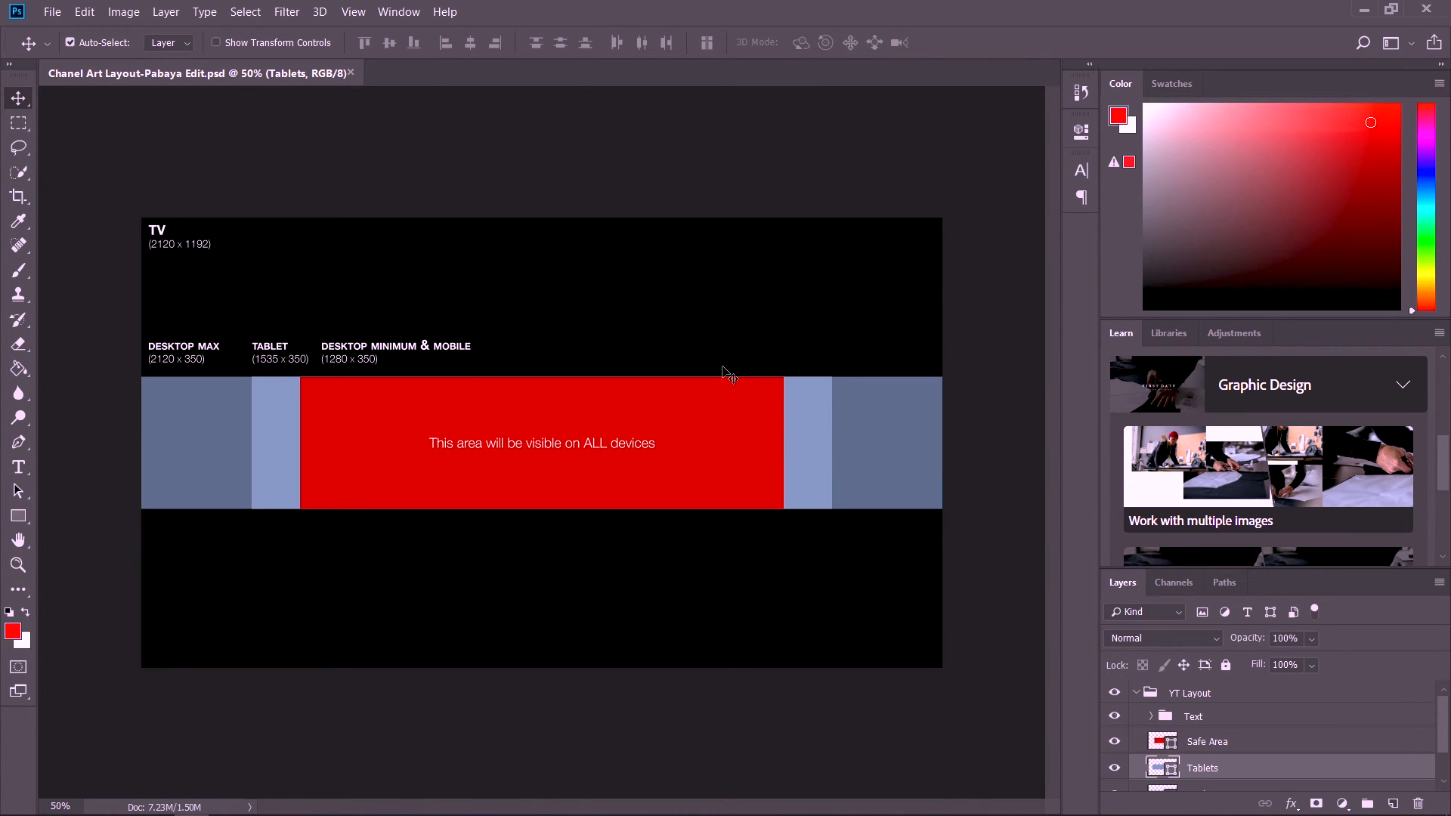
key(ctrl+plus)
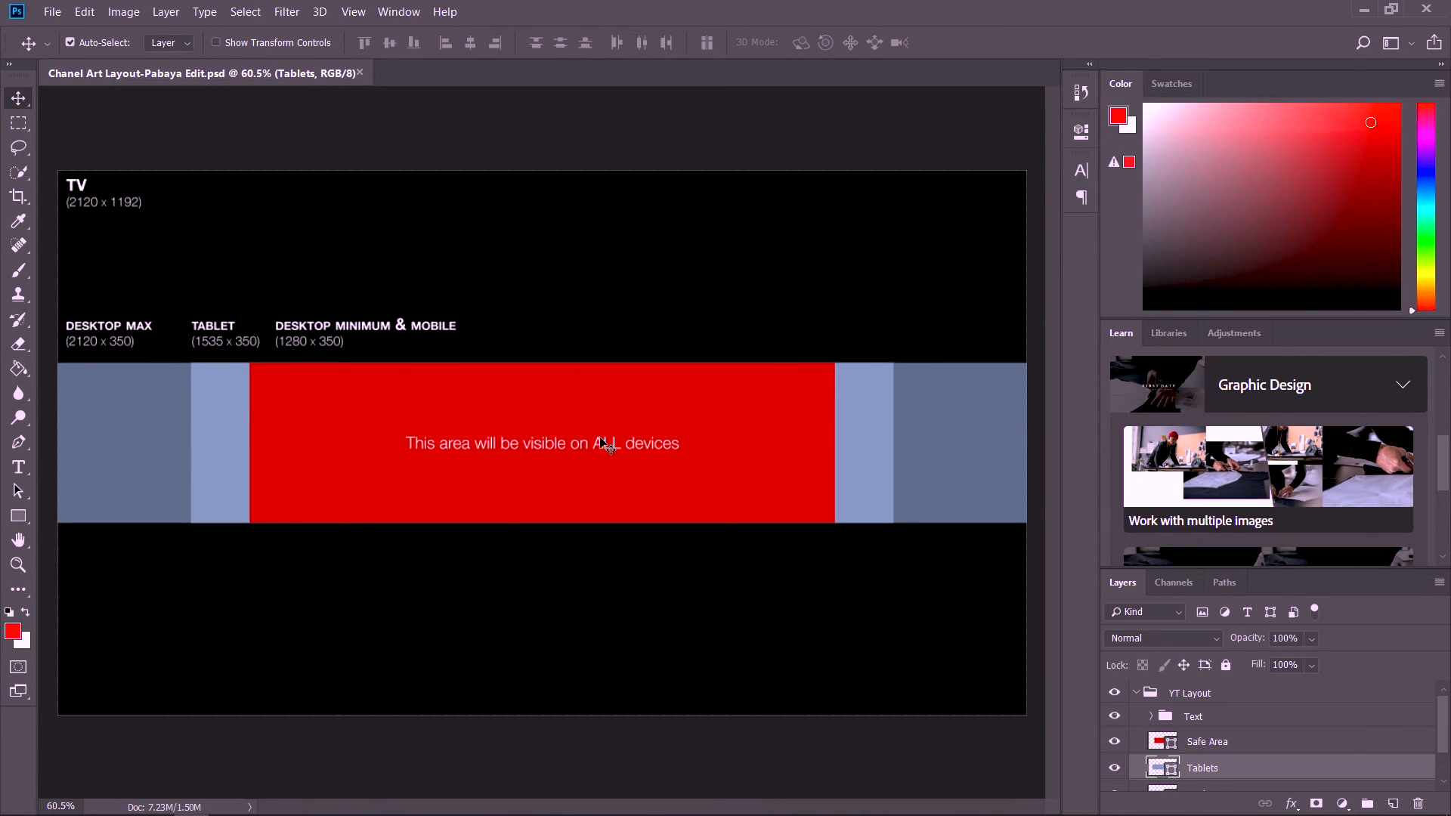
click(523, 438)
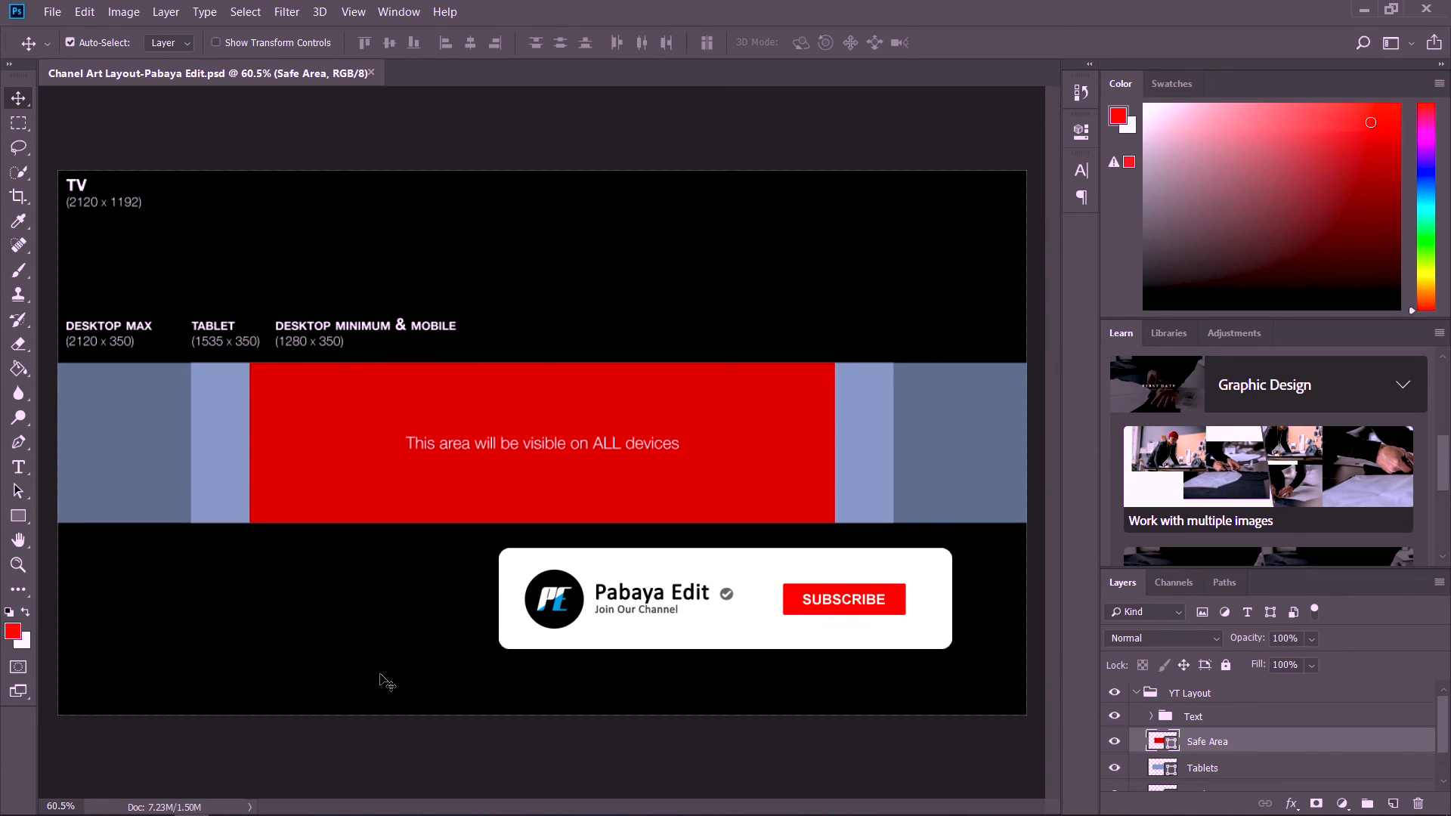
- Expand the YT Layout group and hide its Text, Safe Area, Tablets and Desktop layers
click(1138, 694)
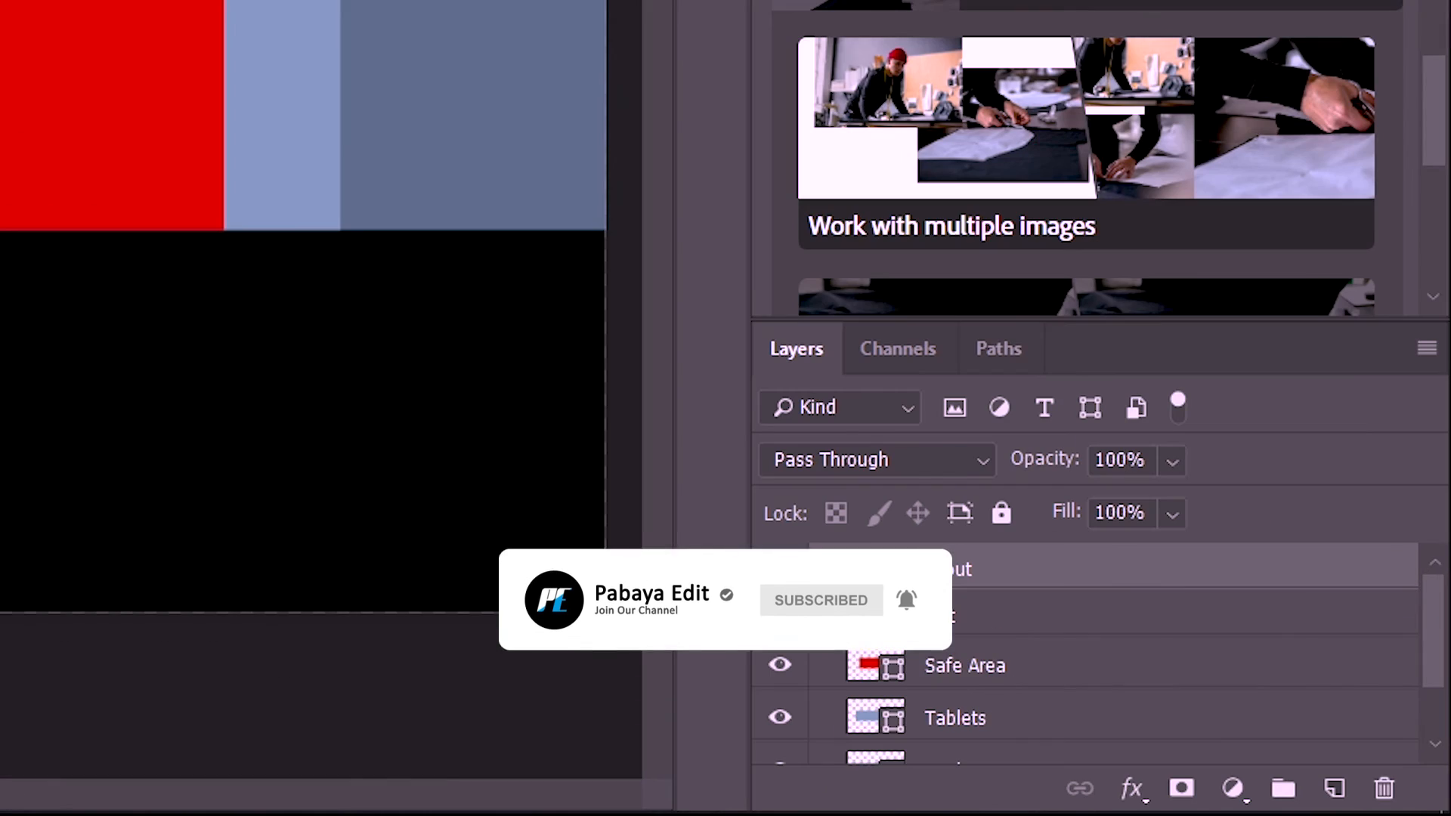
click(1137, 694)
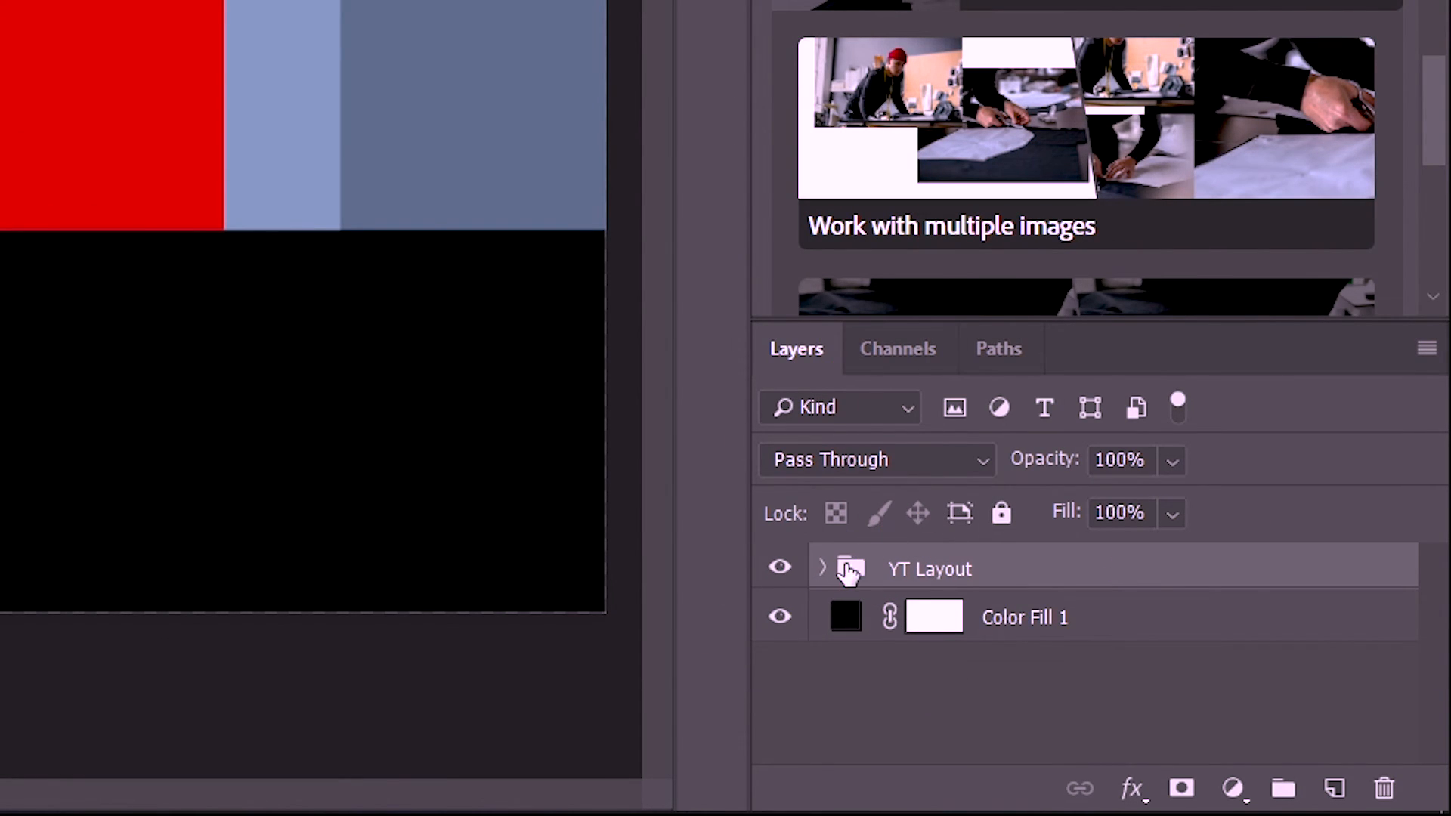
click(825, 571)
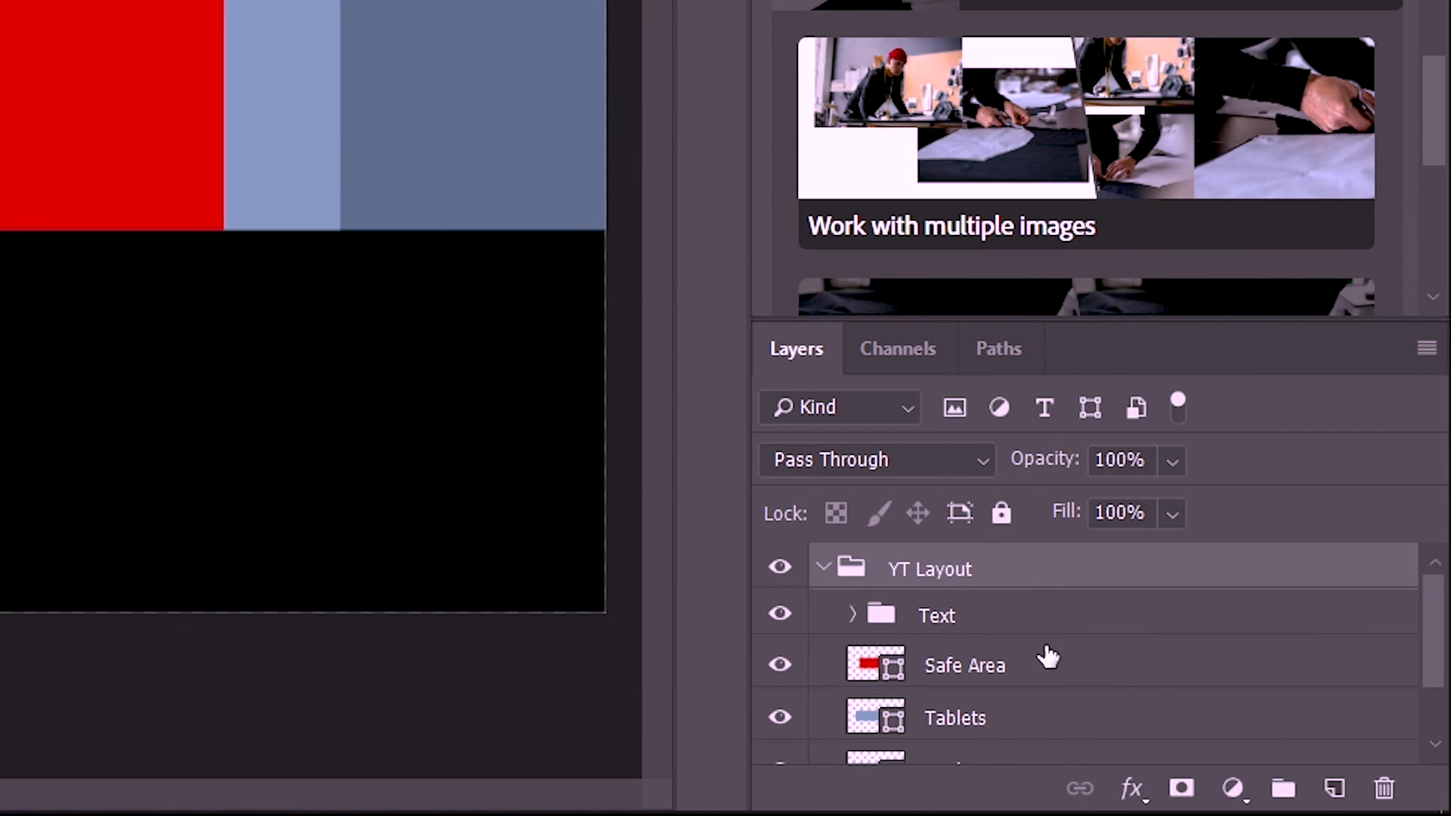
scroll(1107, 668, down, 1)
scroll(1112, 666, up, 1)
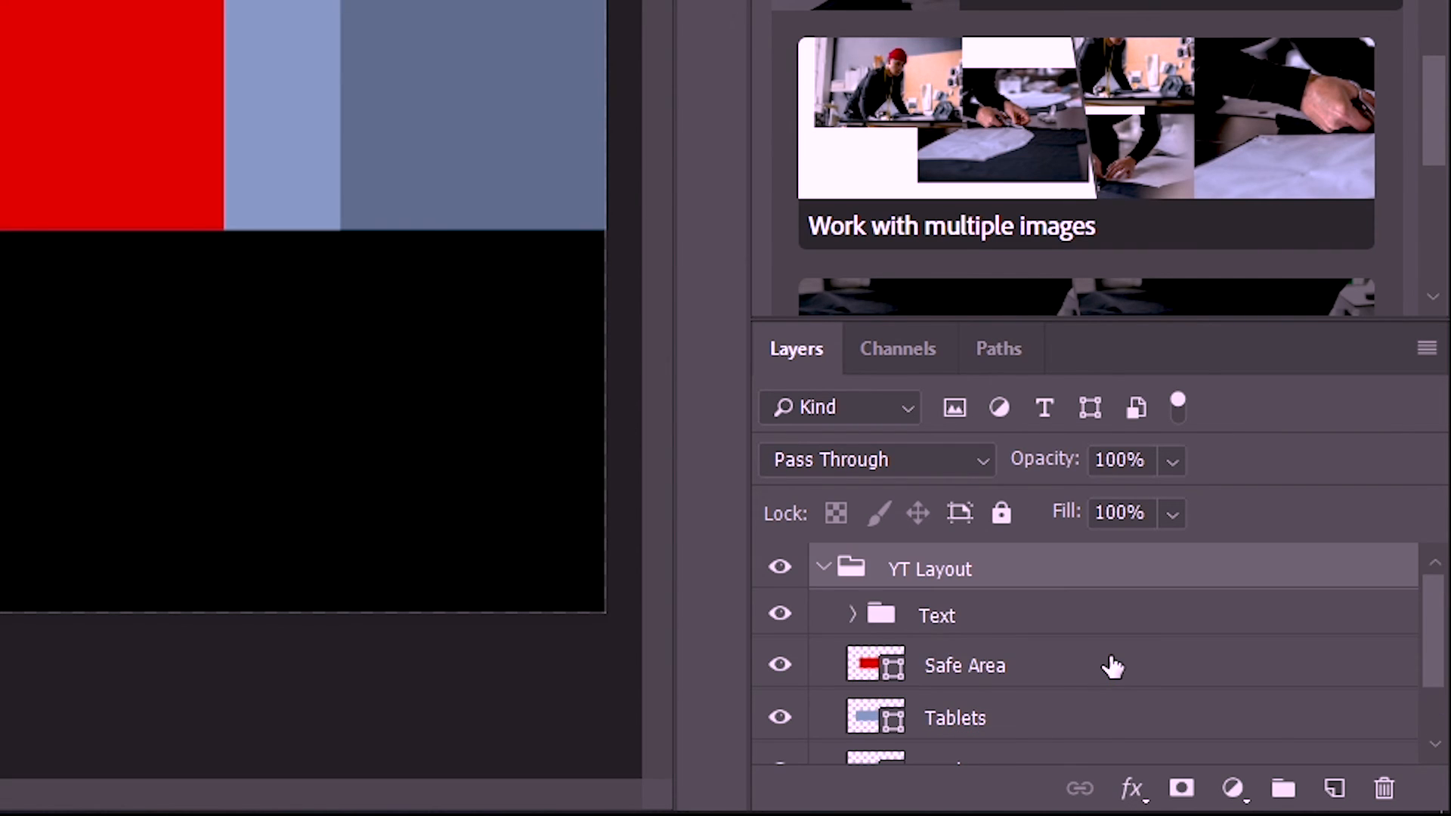
click(786, 614)
scroll(813, 642, down, 1)
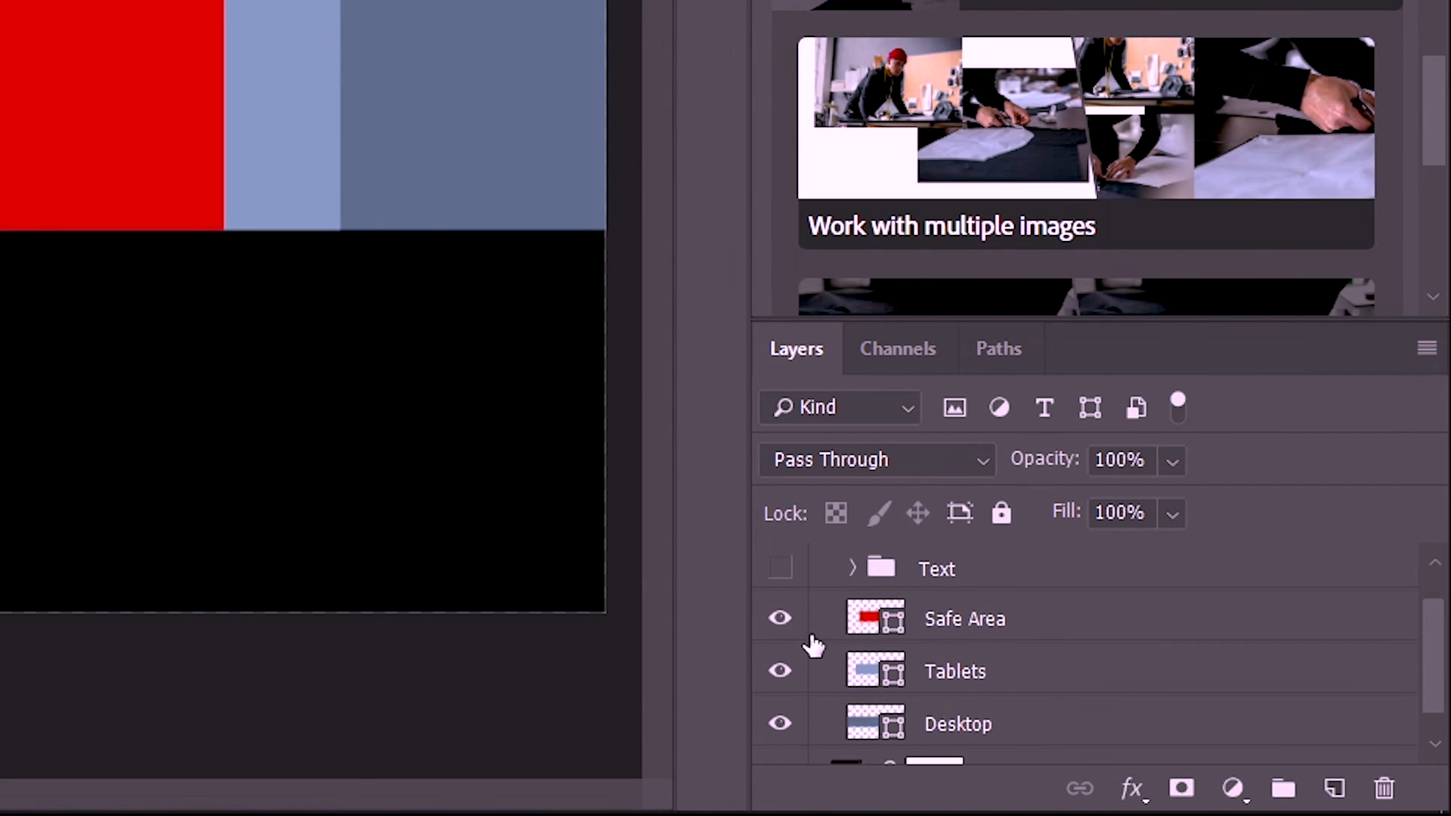
click(789, 620)
click(780, 671)
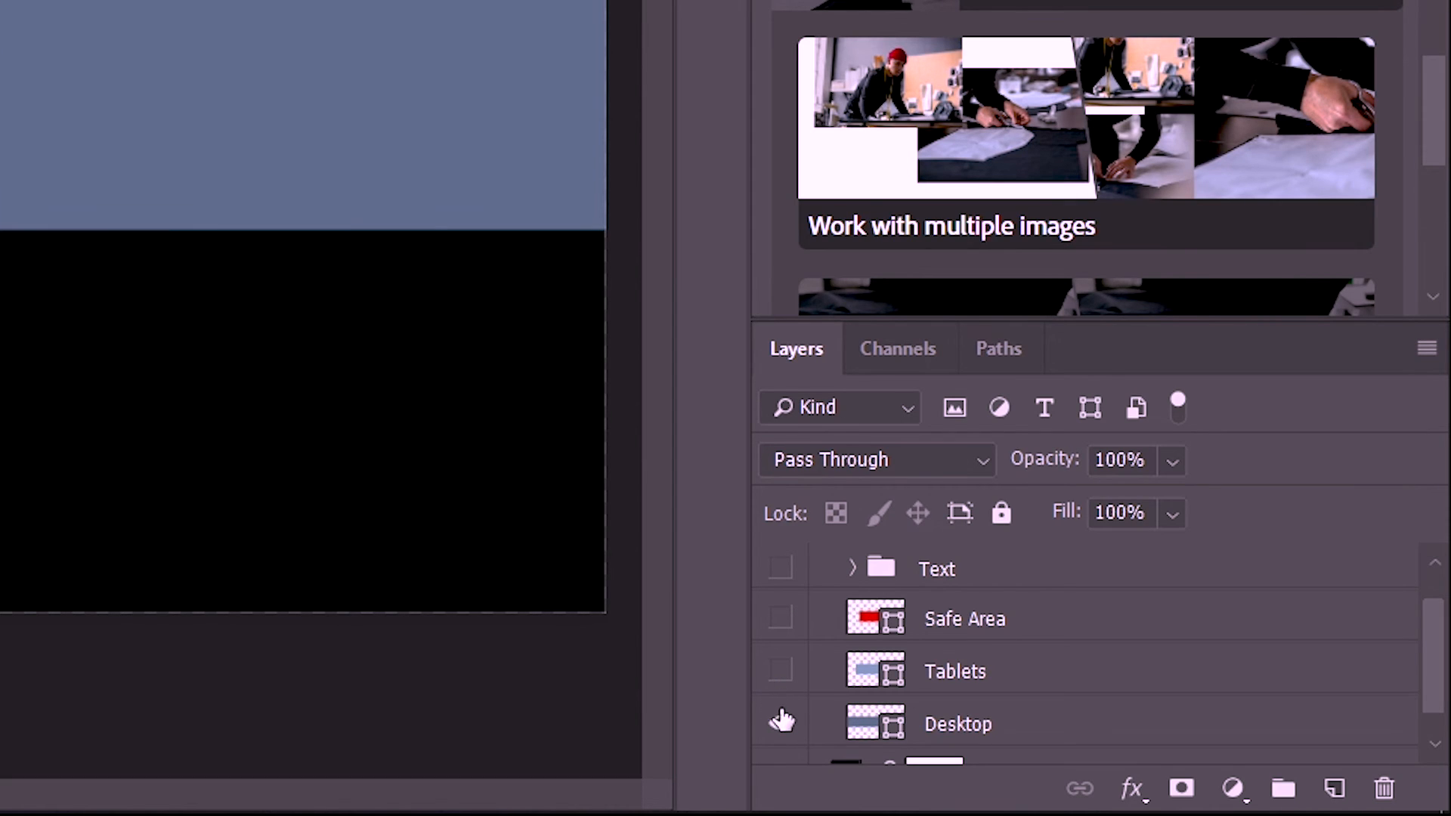
click(779, 723)
scroll(1019, 649, up, 1)
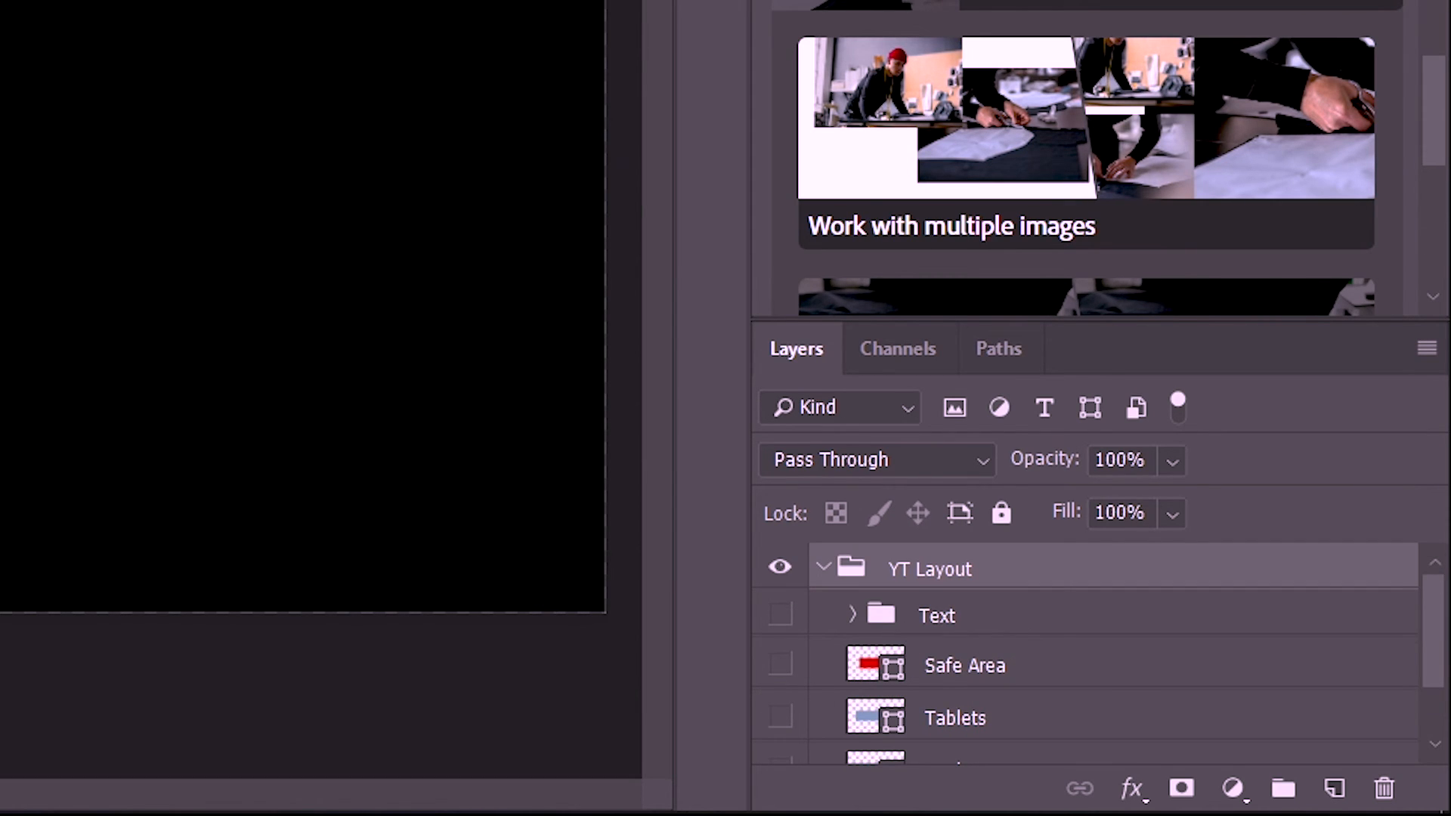
- Show the guides and add the text "Welcome To" in the upper-left part of the central safe area
key(ctrl+semicolon)
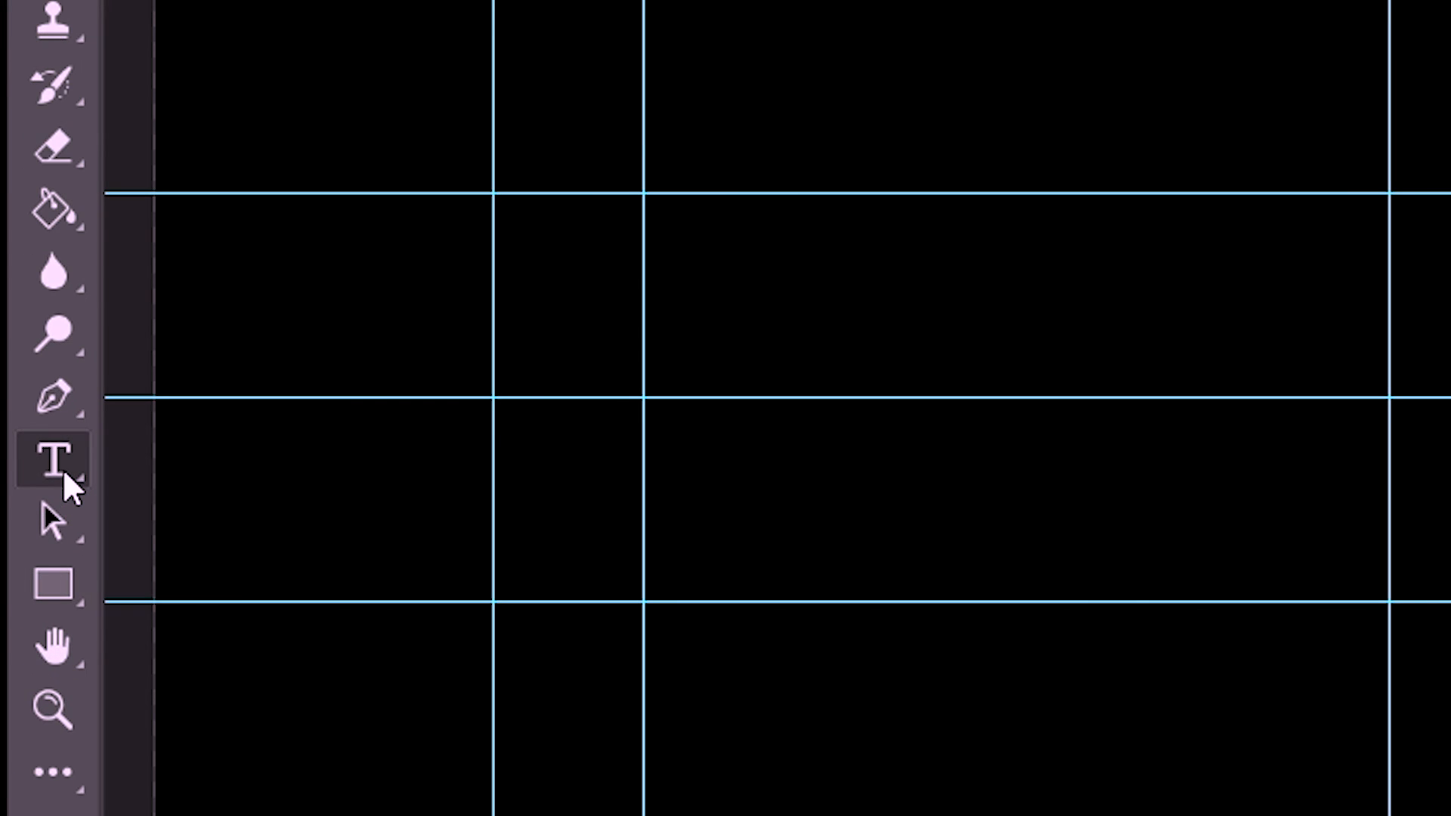
click(62, 468)
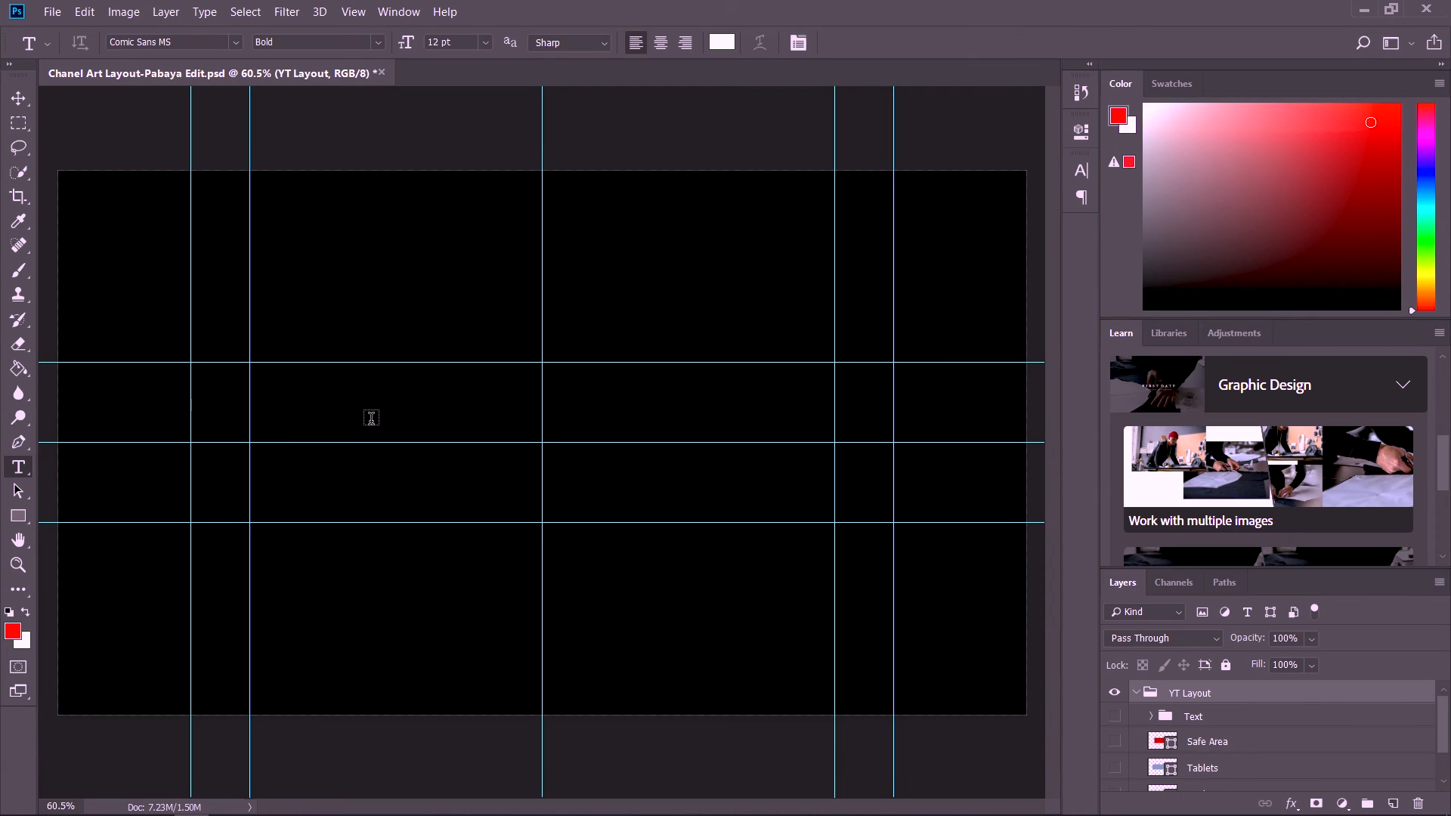
click(435, 404)
text(Wel)
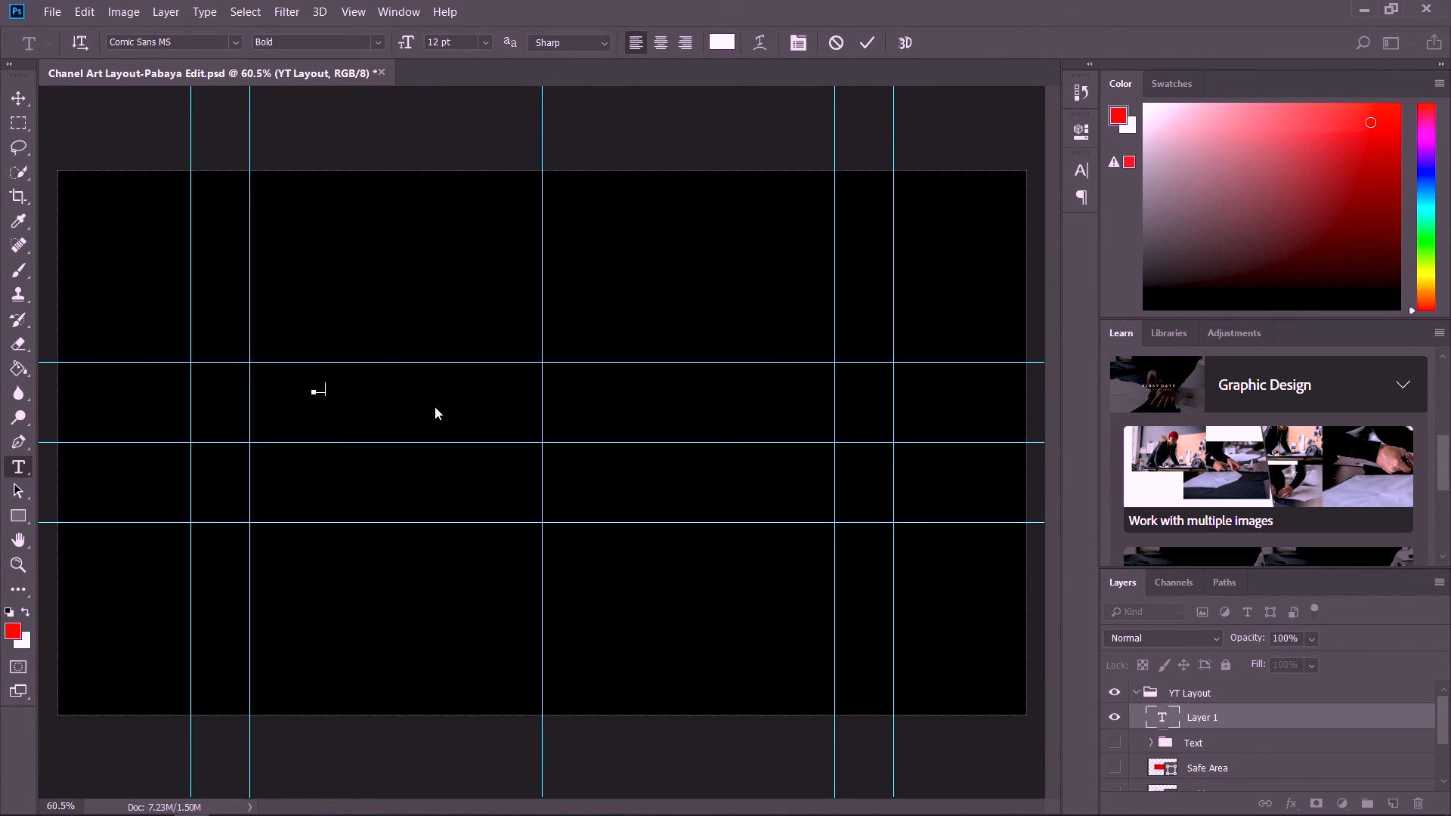
text(come To)
click(22, 99)
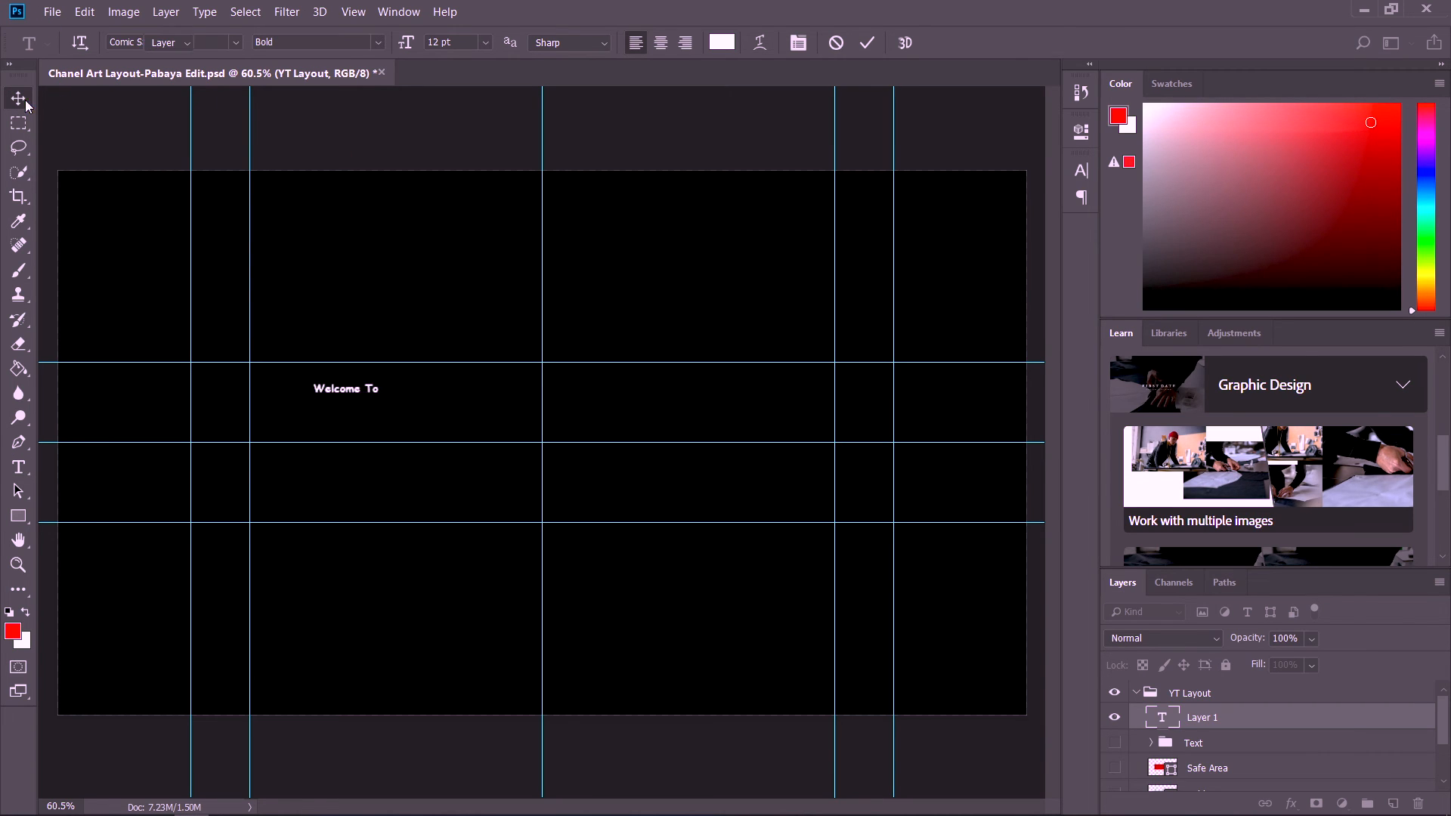
- Add a separate text layer reading "With Me Vlogs" below and to the right of "Welcome To"
click(17, 473)
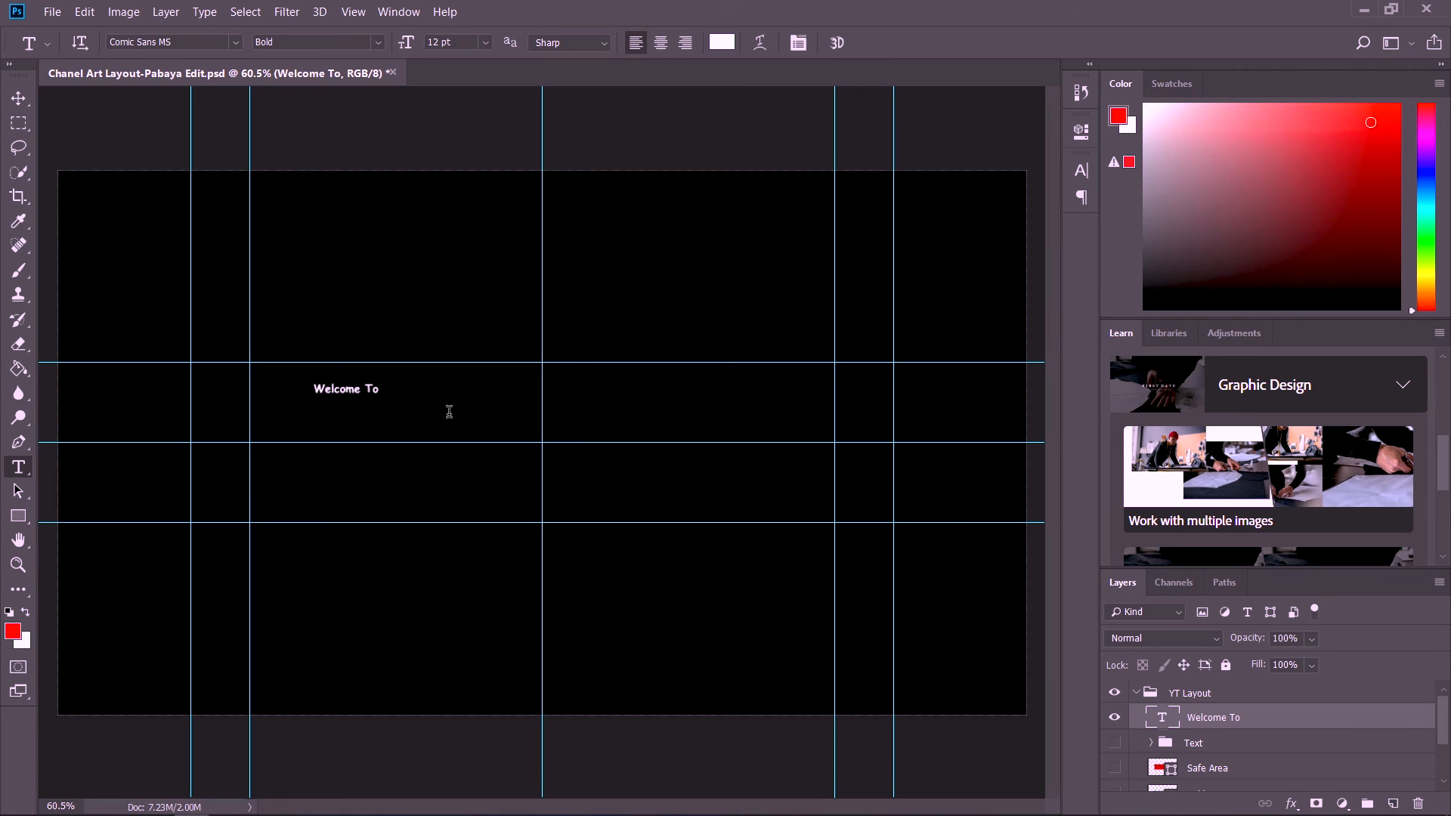
click(408, 415)
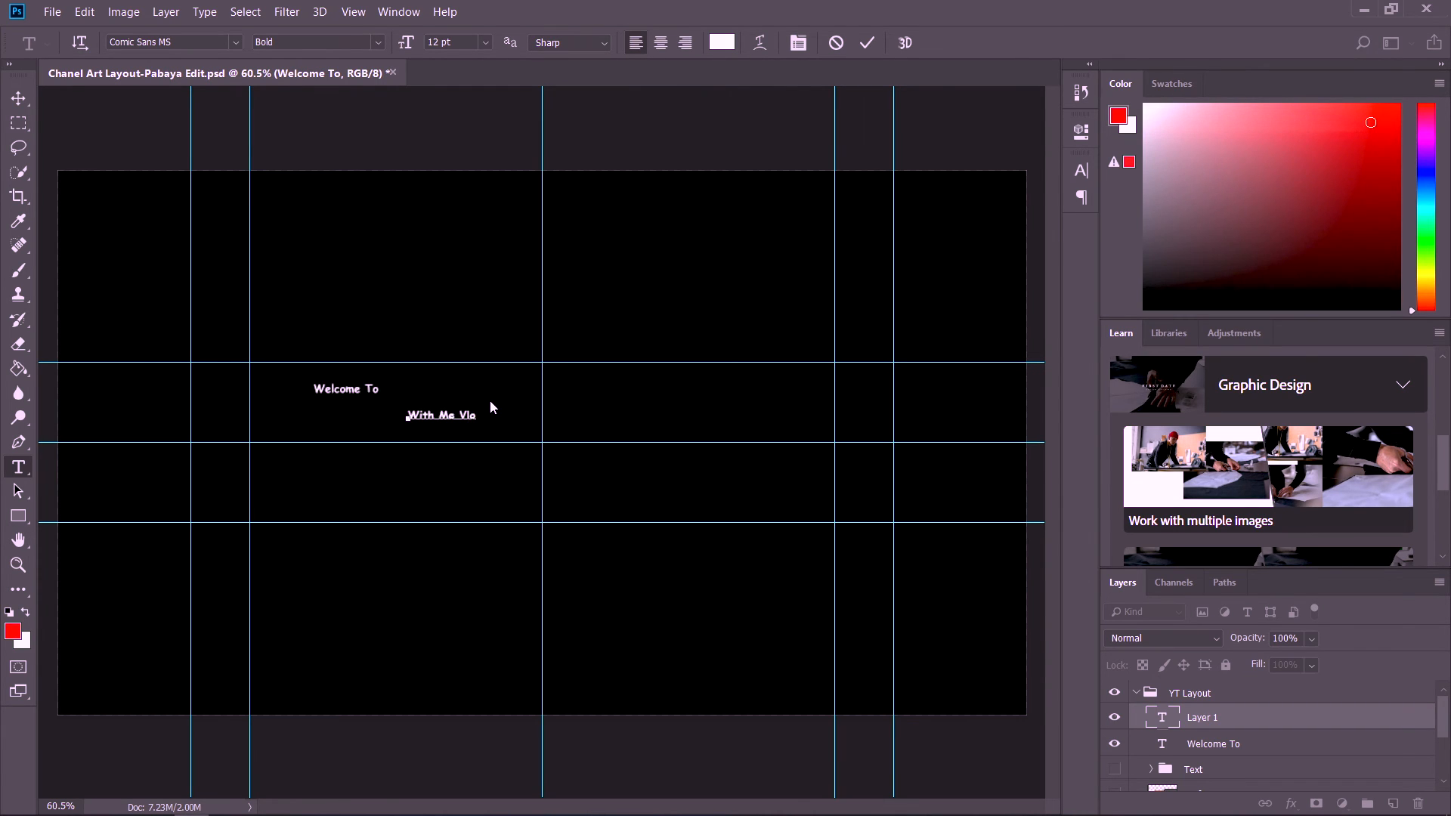
text(fgs)
key(BackSpace)
key(BackSpace)
key(BackSpace)
text(gs)
click(18, 98)
click(368, 406)
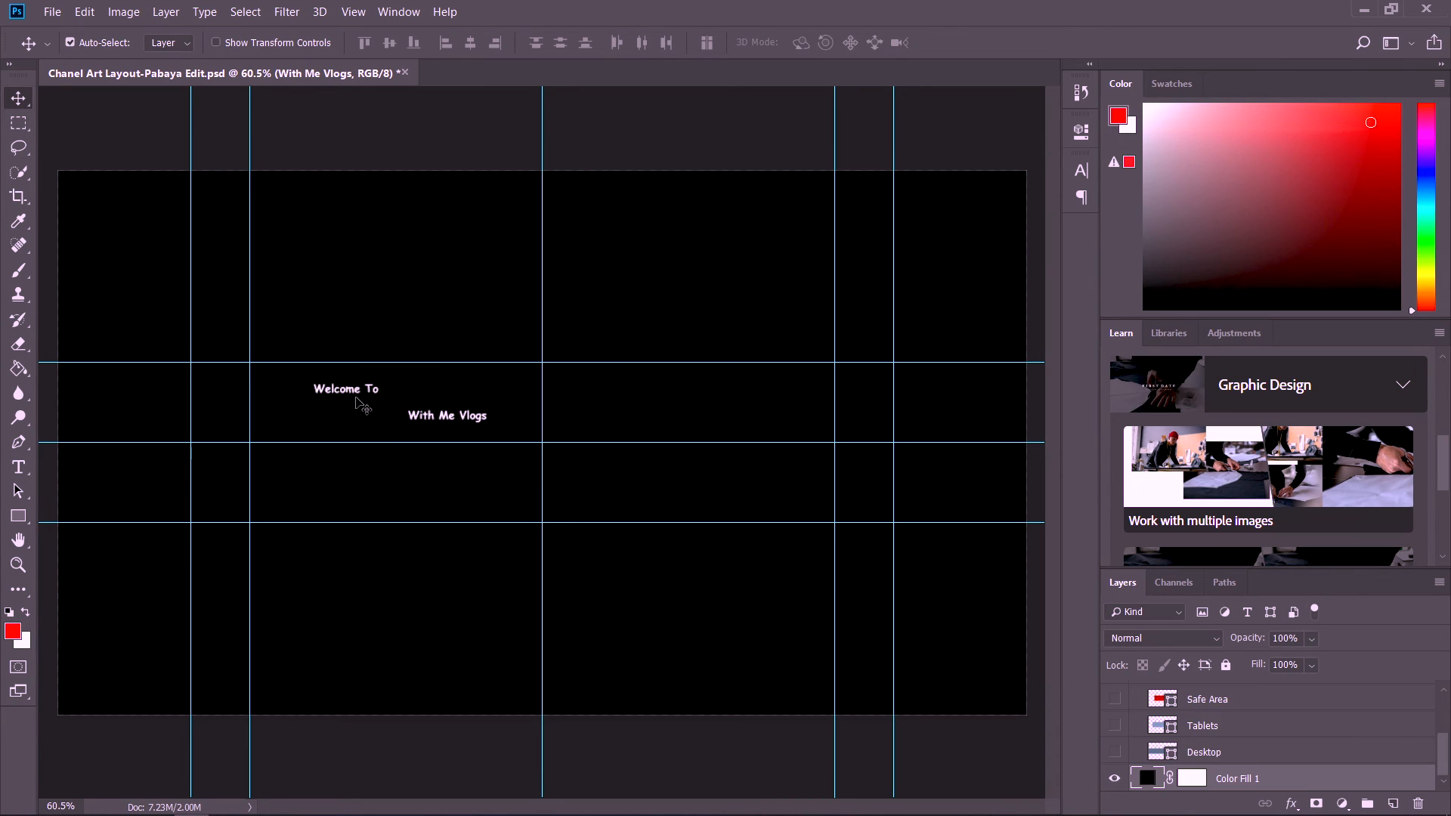
key(ctrl+t)
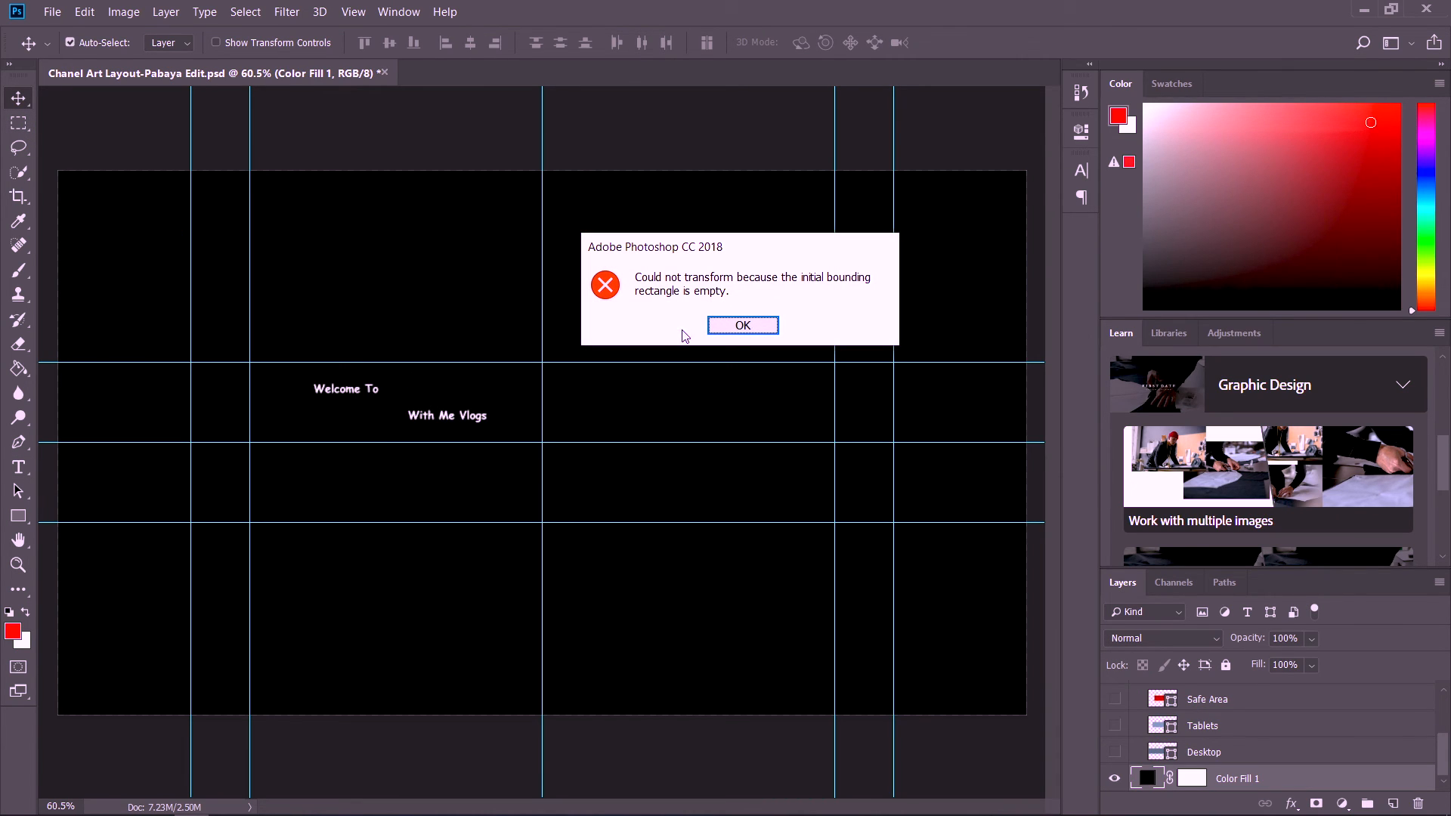
click(743, 325)
- Scale the "Welcome To" text to about 232% and move it to the upper-left corner of the safe area
click(372, 390)
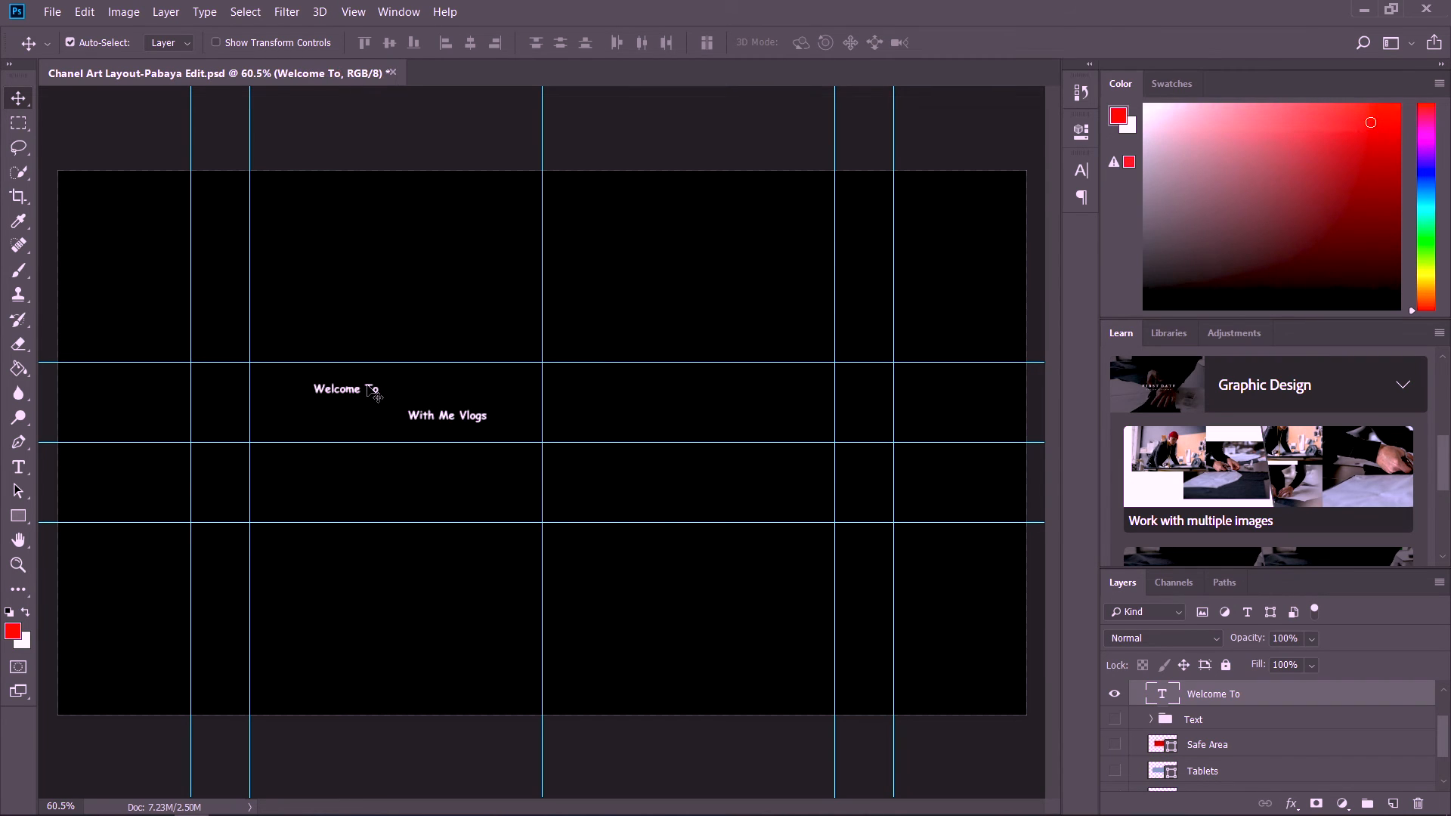
key(ctrl+t)
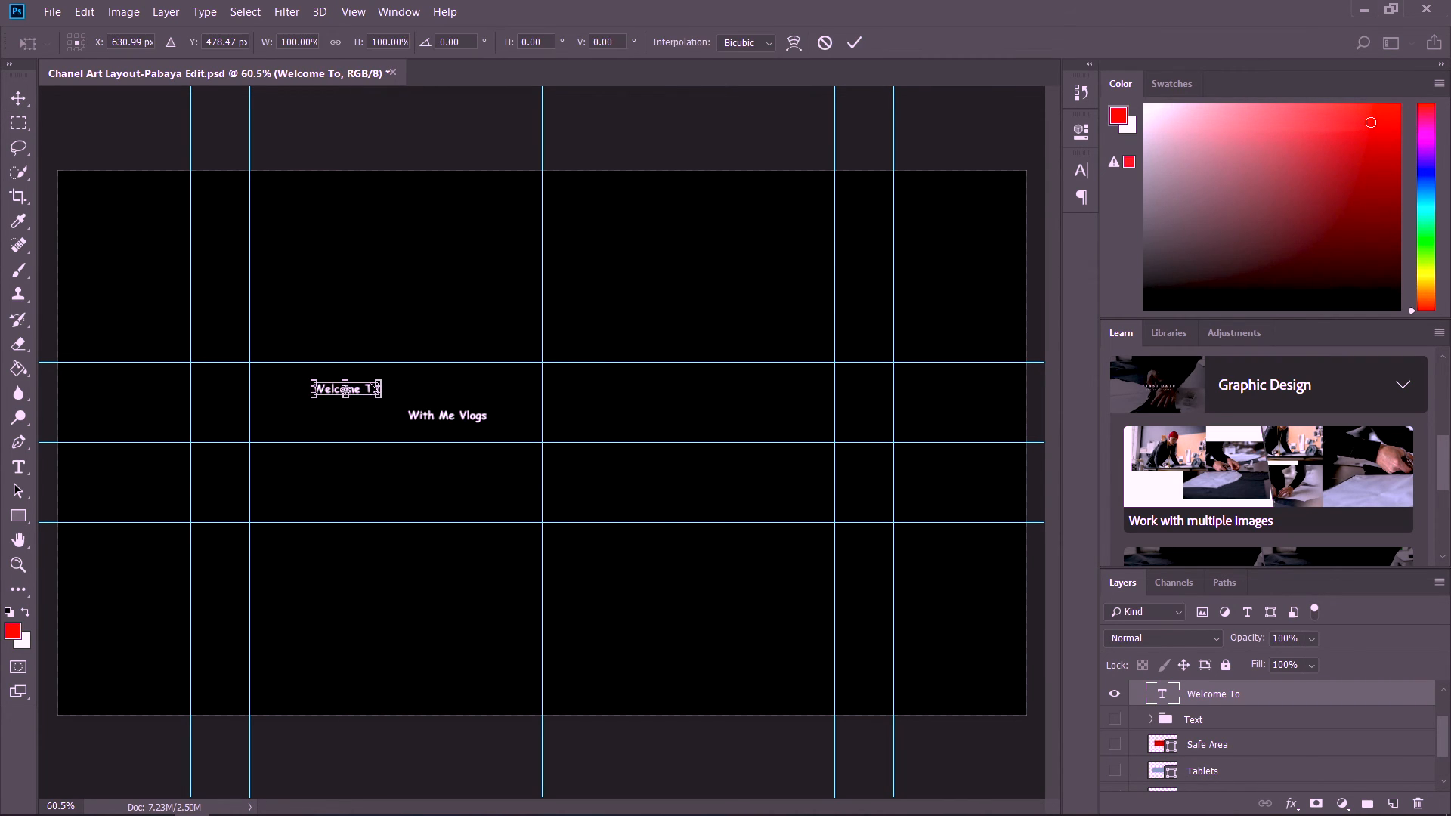
drag(381, 377, 439, 338)
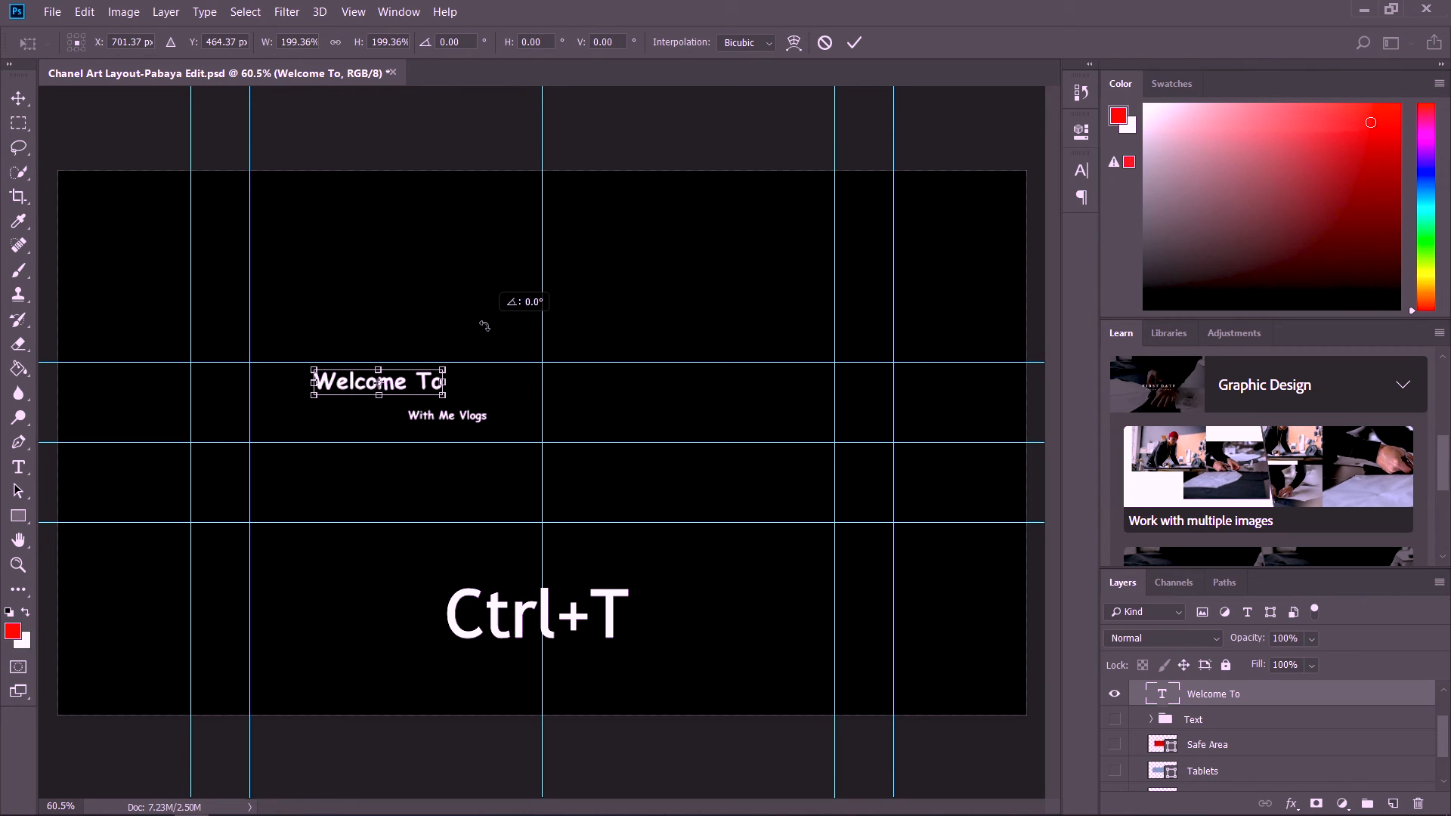
drag(444, 369, 464, 358)
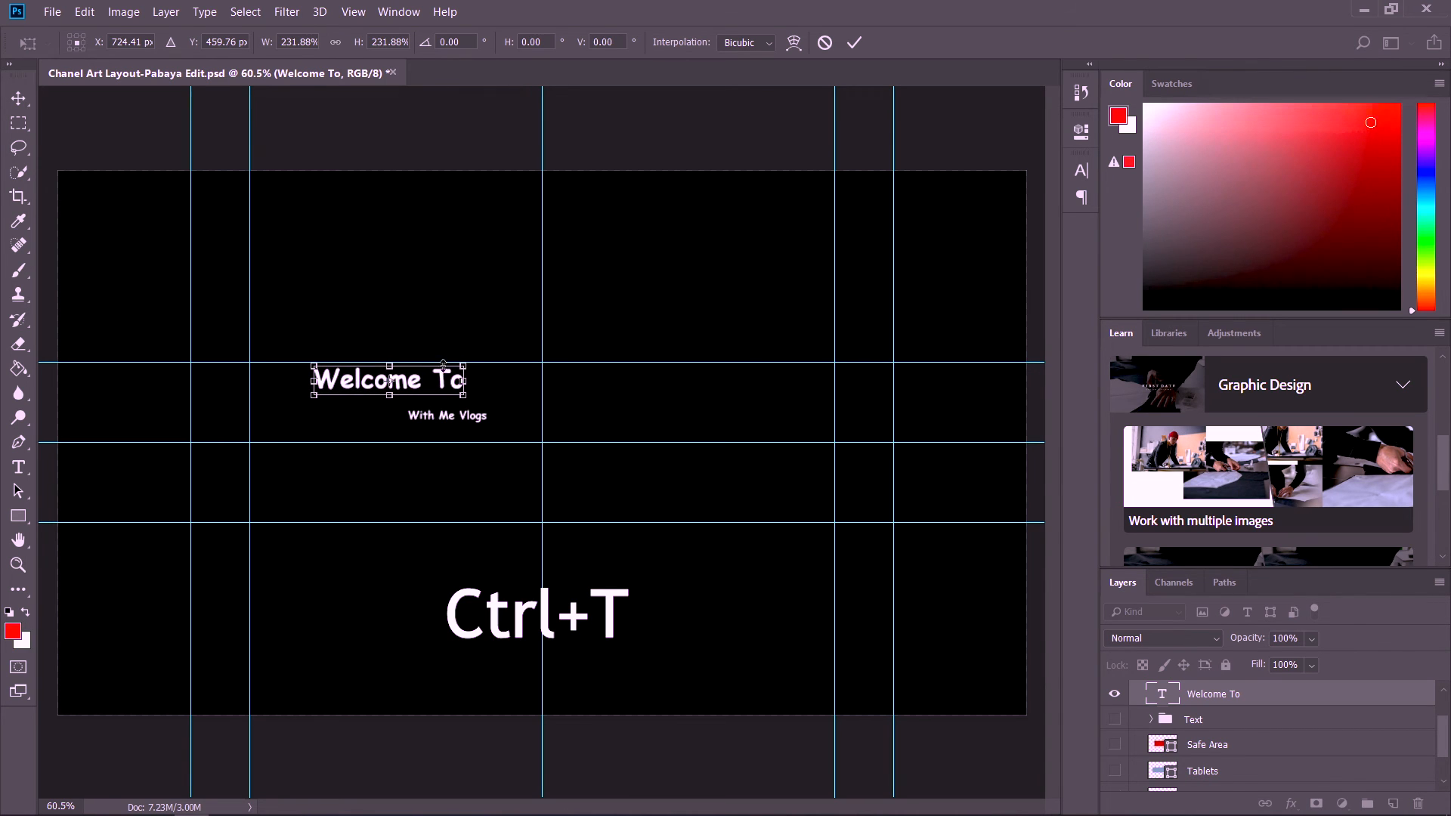
drag(394, 392, 334, 385)
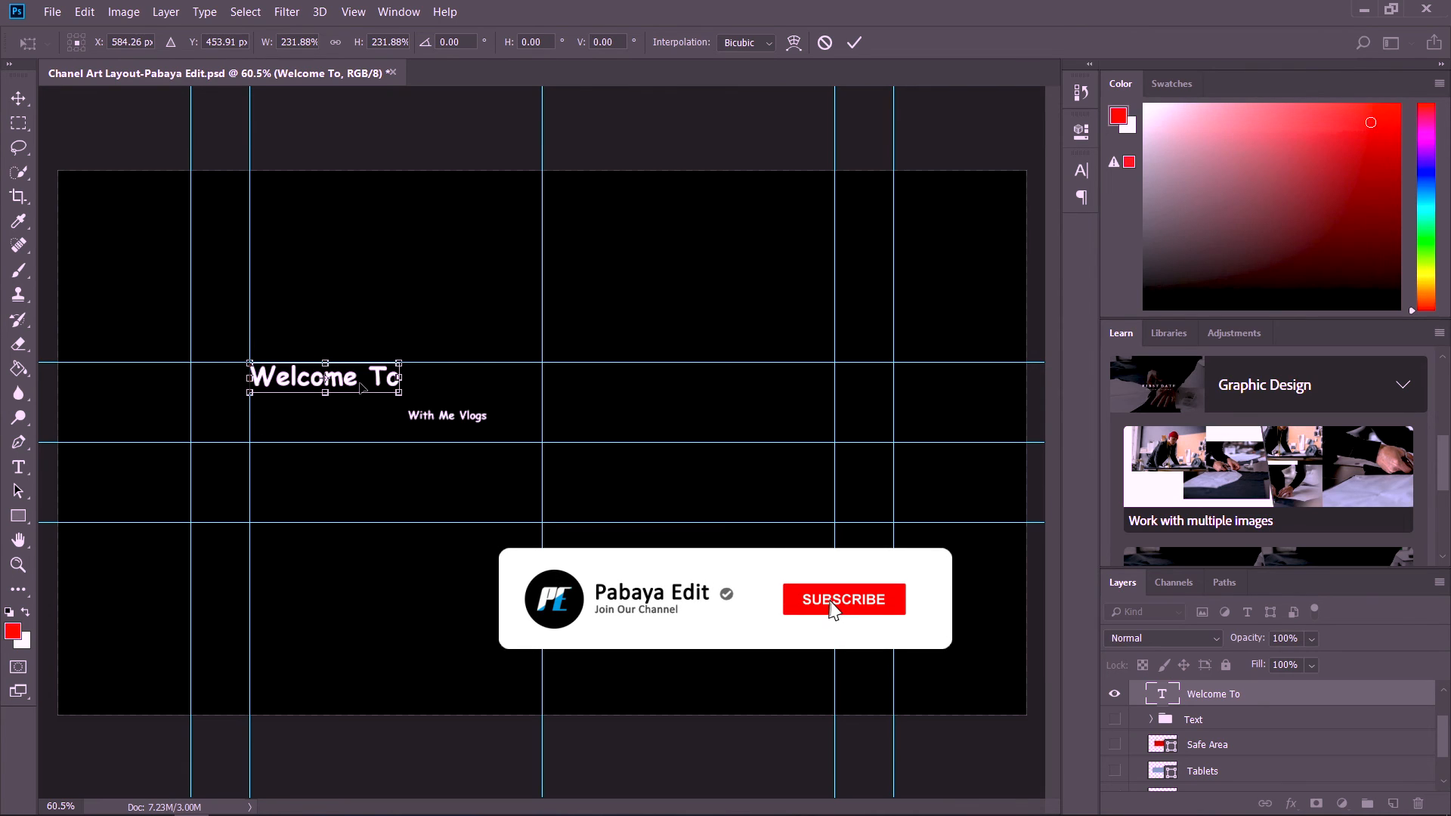
key(Return)
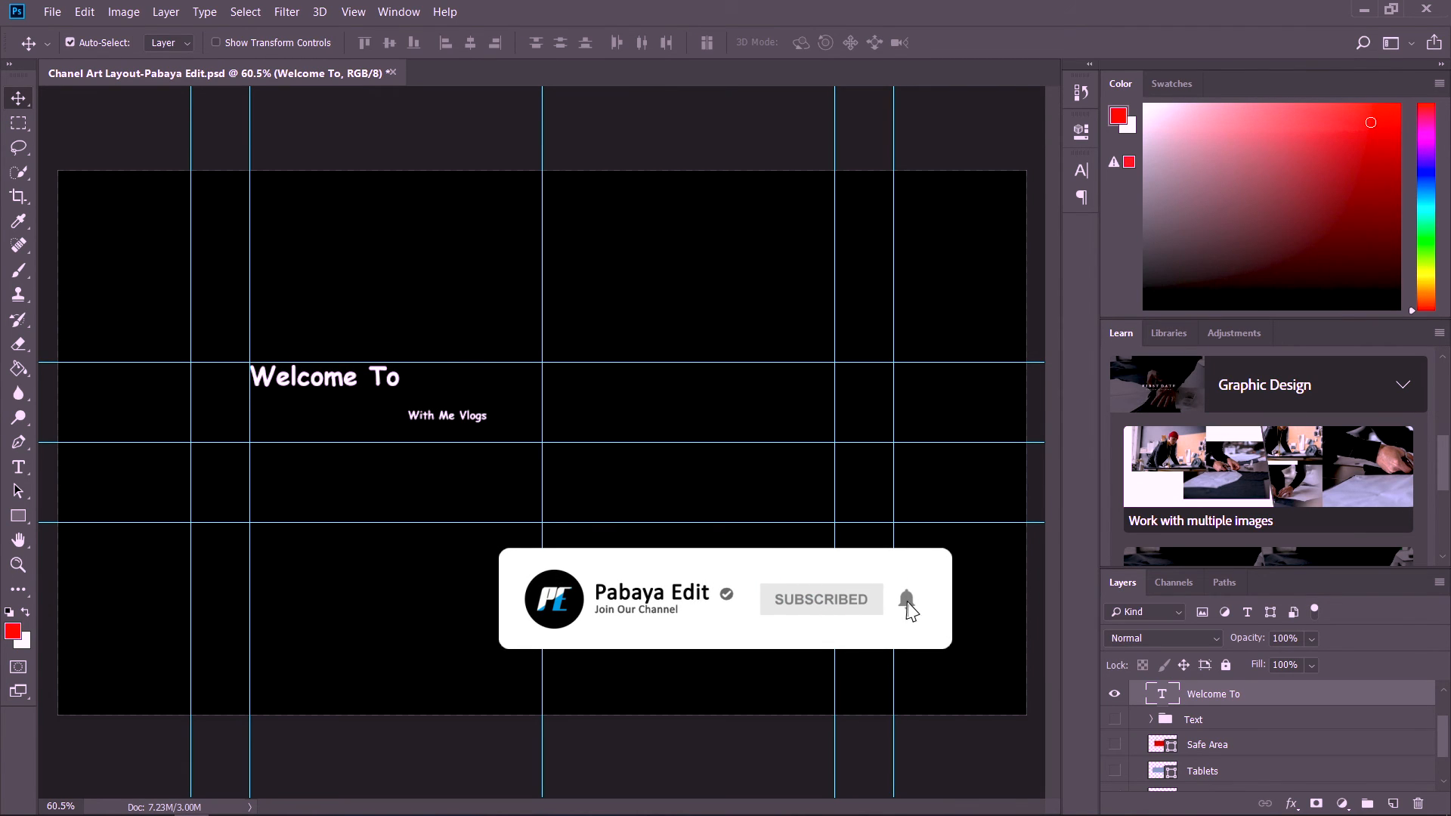
- Hide the guides and show the Safe Area layer behind the text
key(ctrl+semicolon)
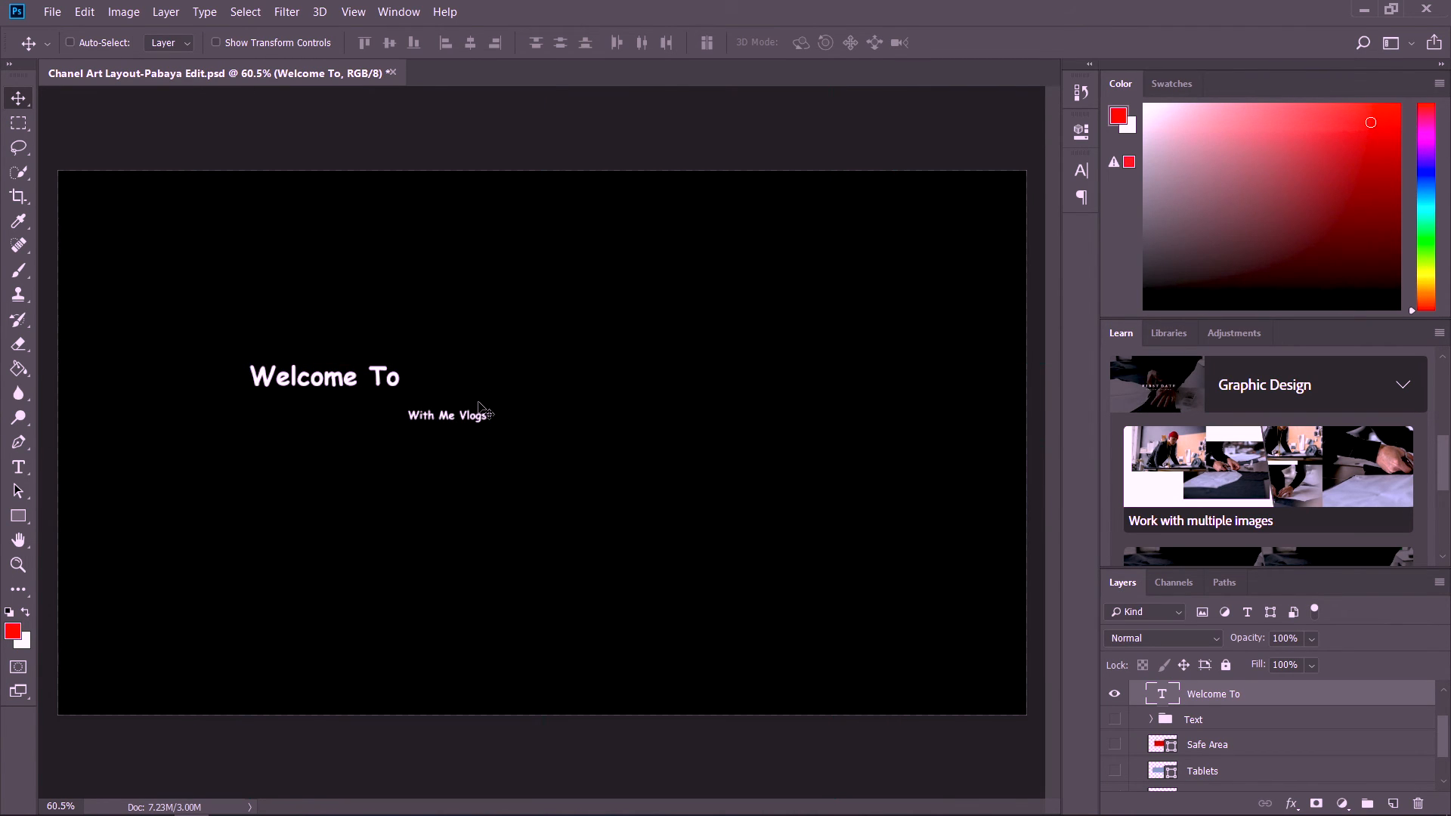
click(1114, 745)
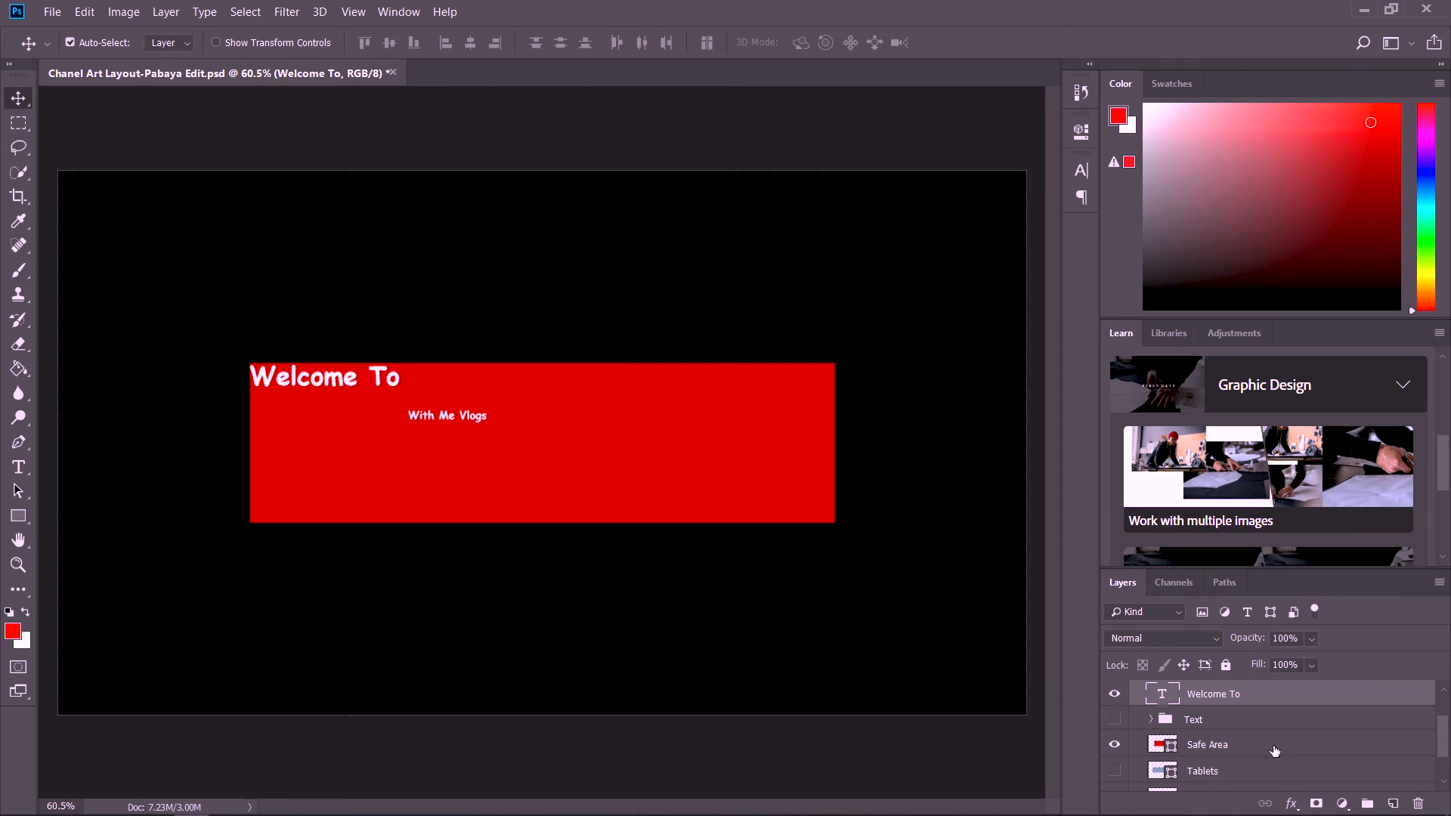
- Transform "With Me Vlogs" to about 167% width, 270% height and -1.32° vertical skew, and place it just below "Welcome To"
drag(463, 421, 474, 386)
key(ctrl+t)
key(ctrl+z)
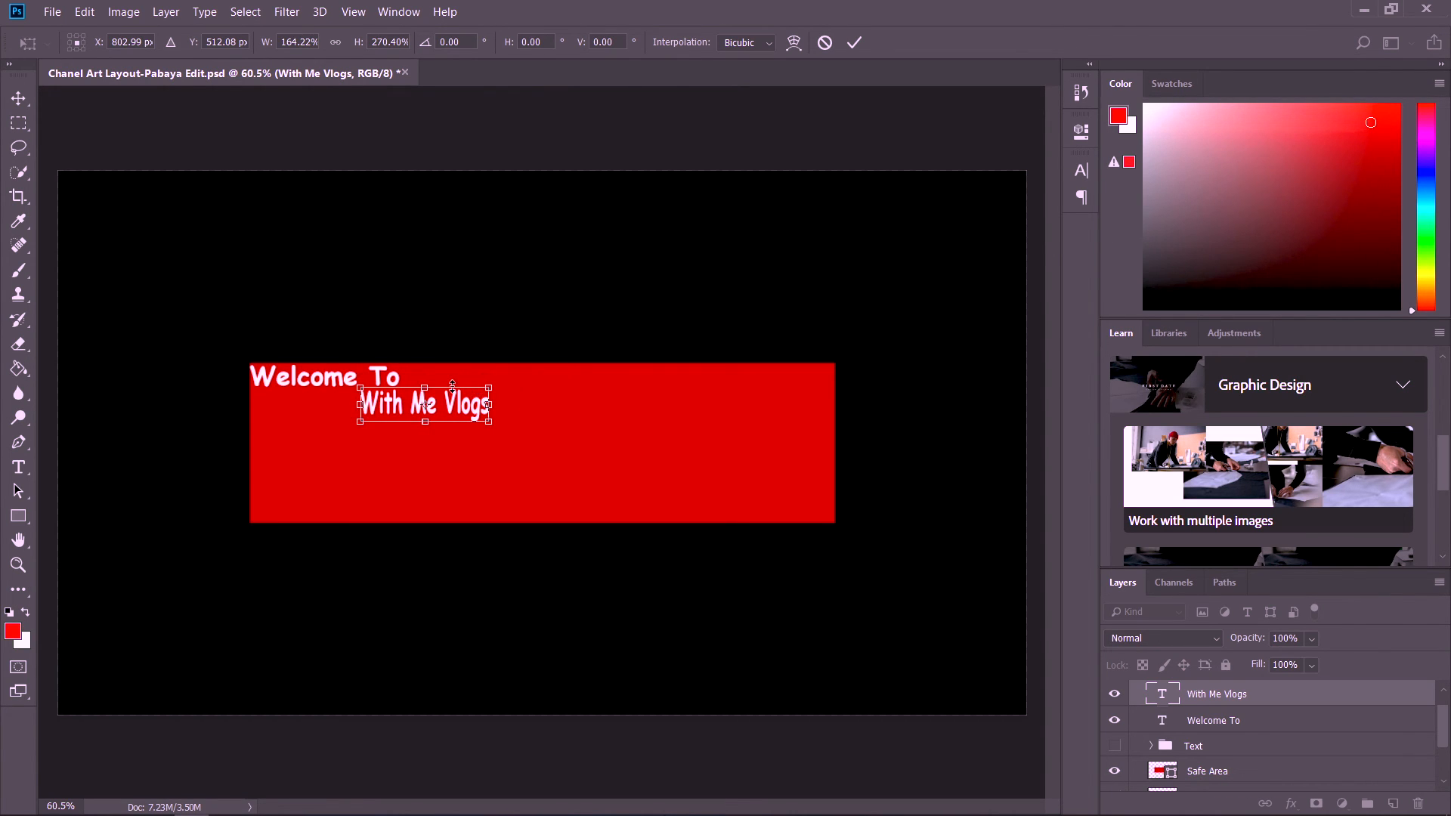
mouse_move(456, 394)
mouse_down()
mouse_move(412, 407)
mouse_move(445, 391)
mouse_up()
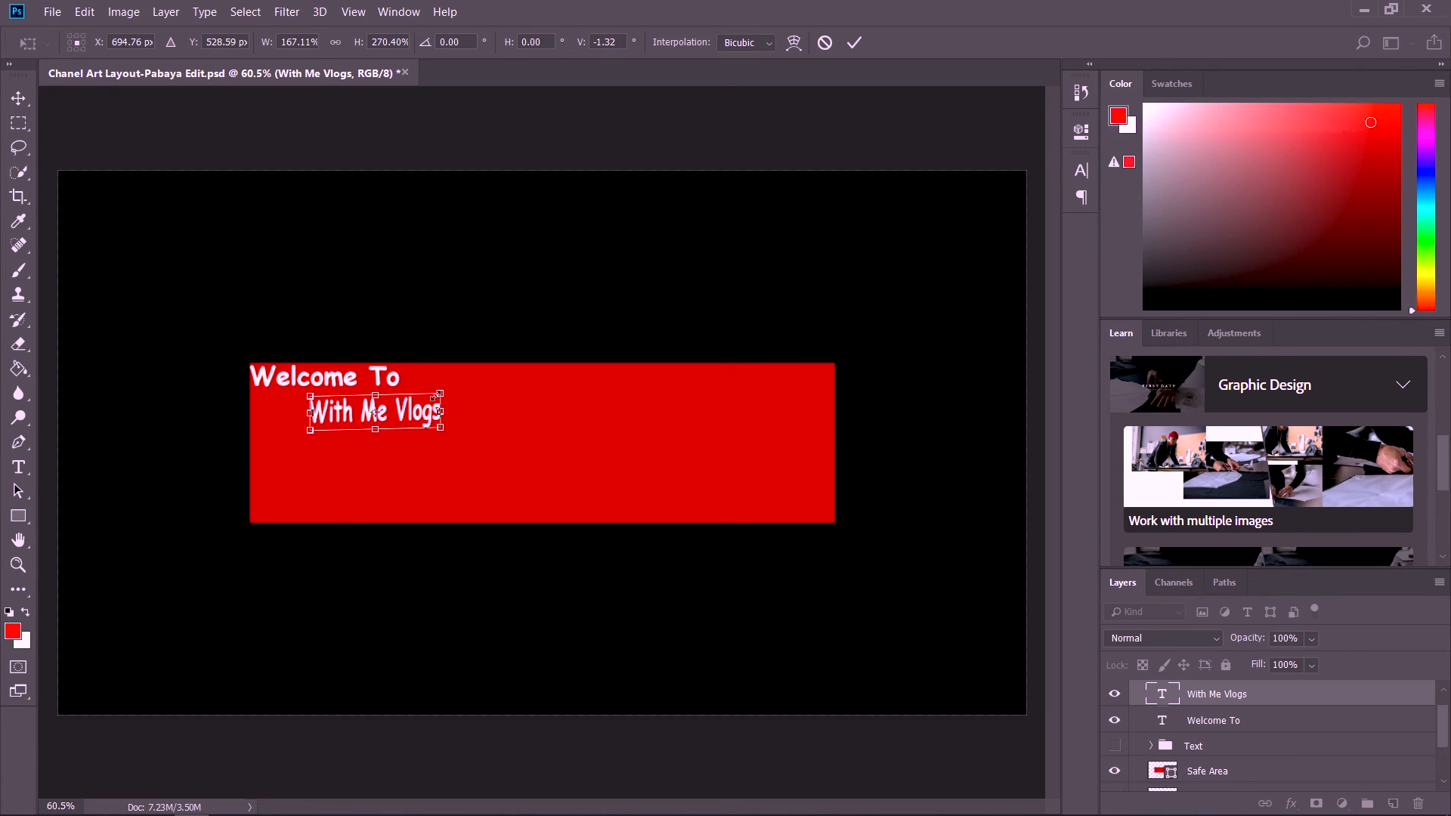
key(ctrl+z)
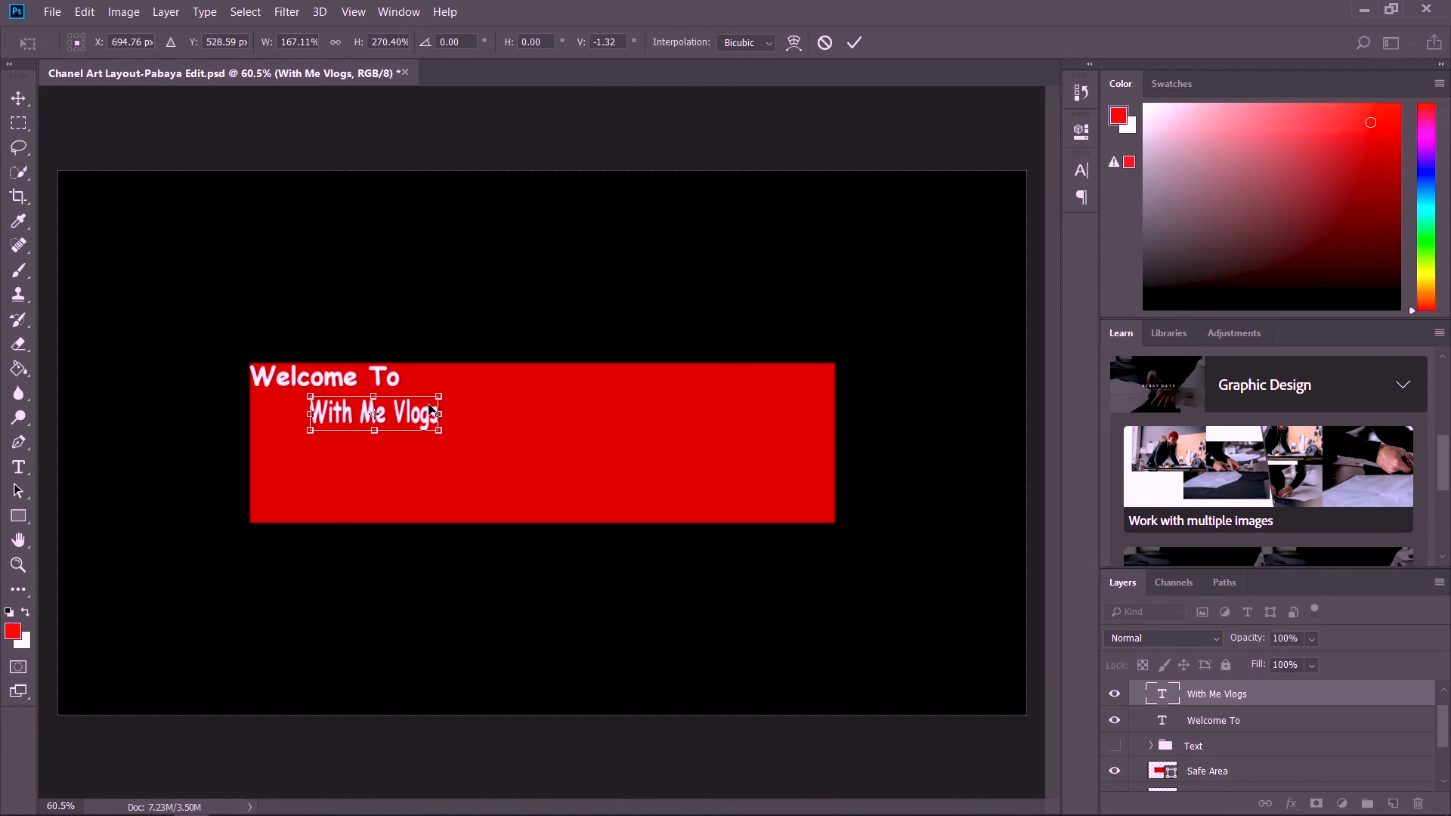
drag(416, 419, 389, 428)
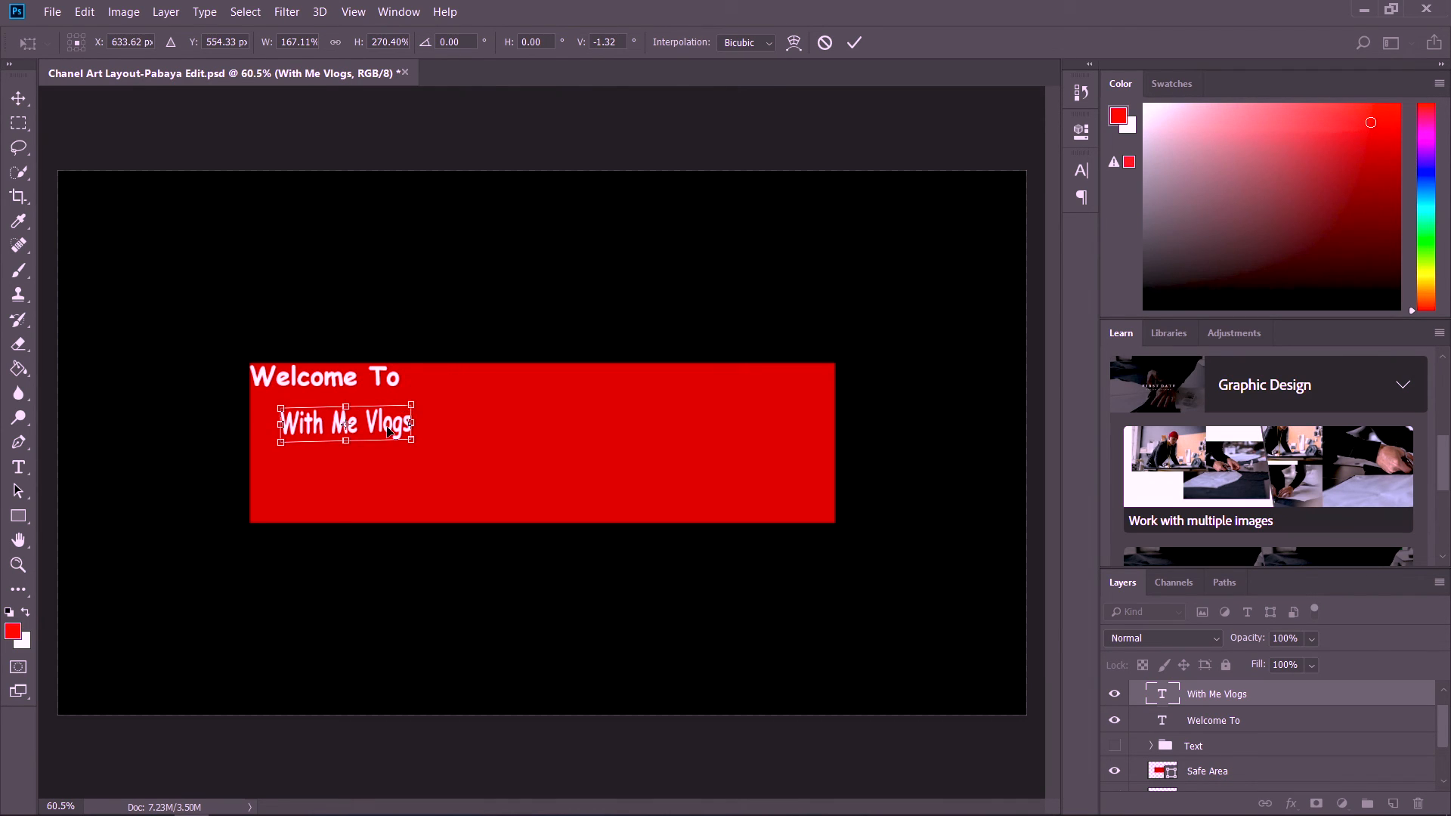
key(Return)
- Shrink the "Welcome To" text and position it just above "With Me Vlogs" inside the upper-left part of the safe area
click(350, 383)
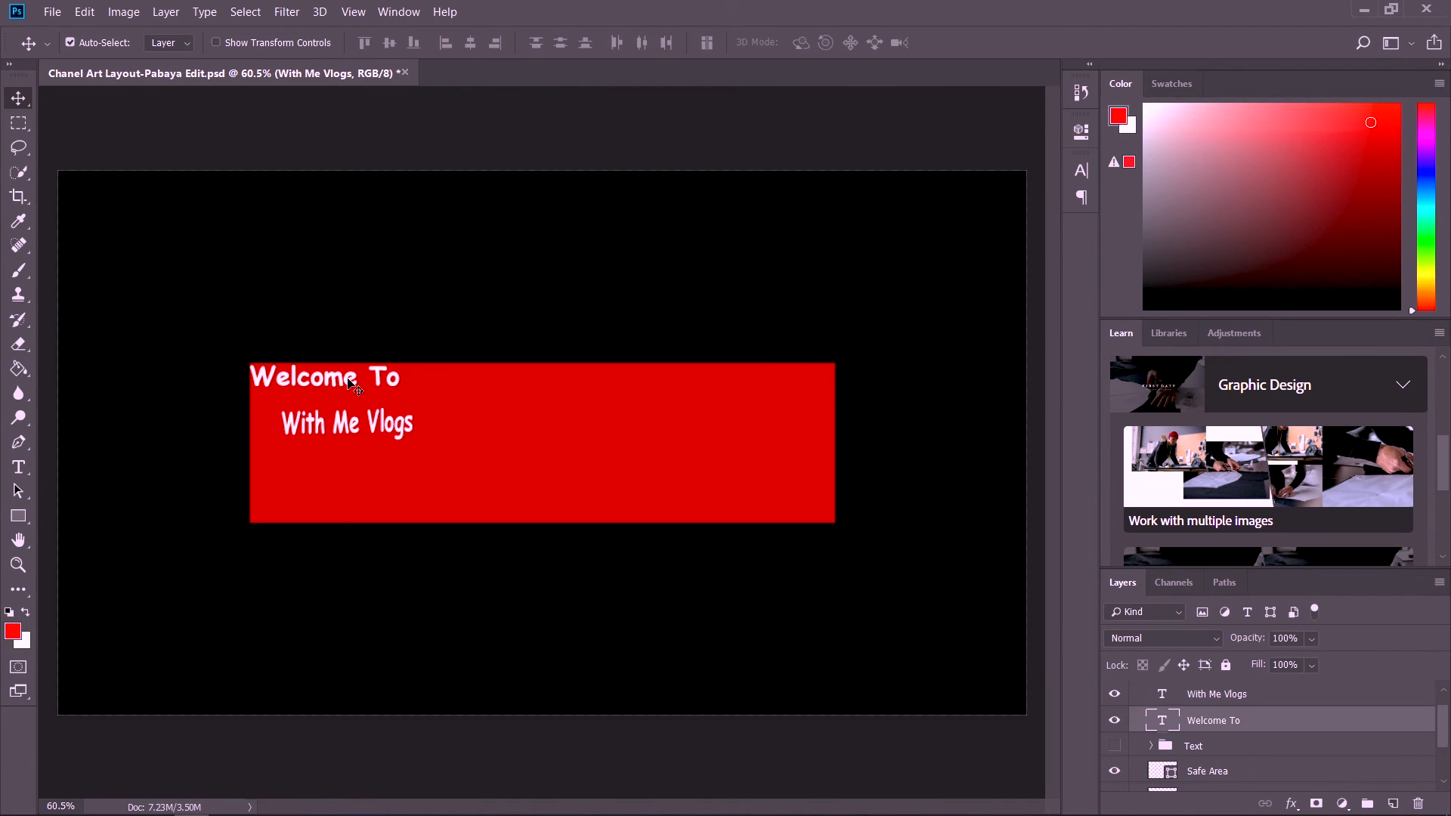
key(ctrl+t)
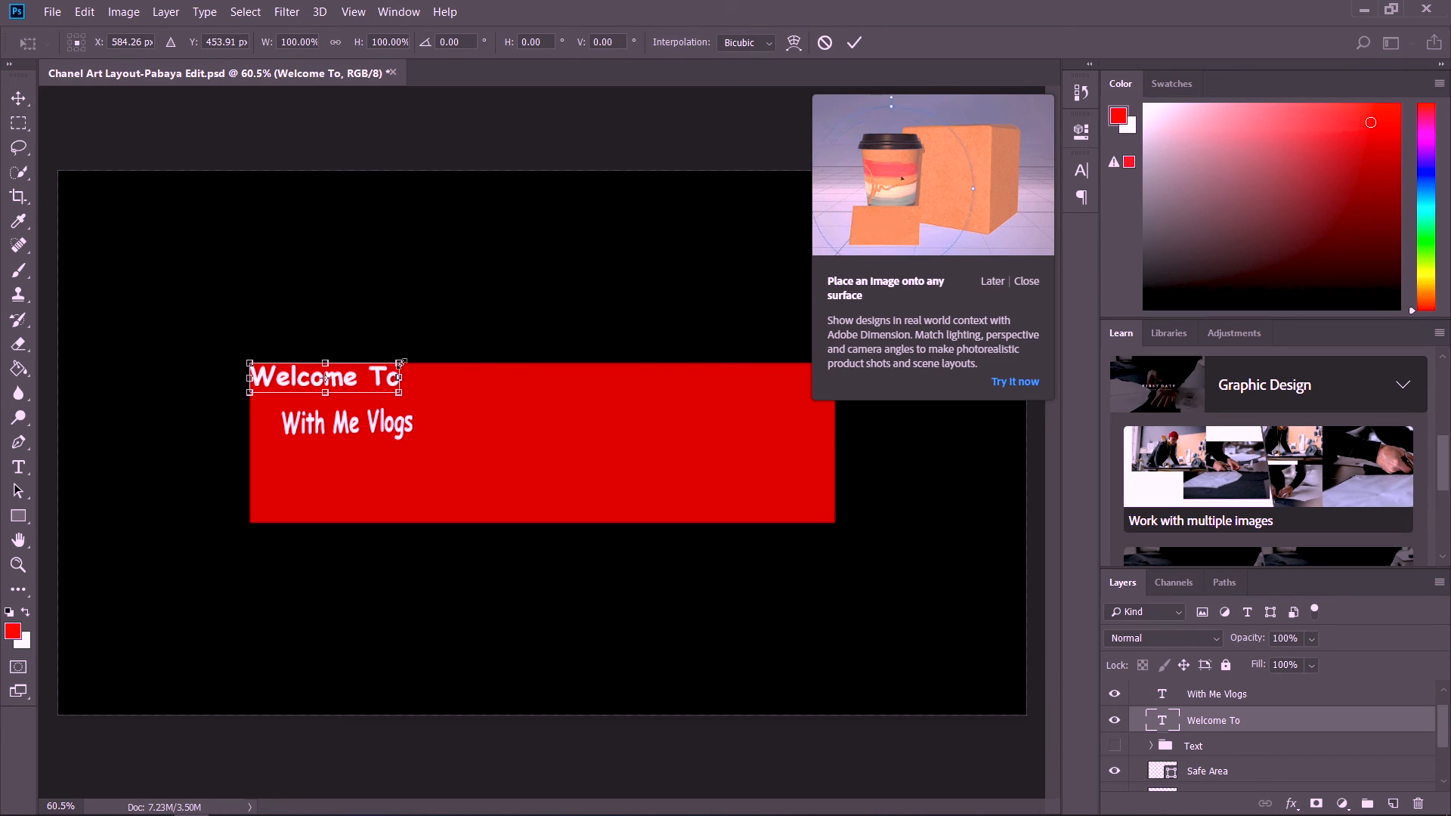
drag(401, 363, 327, 400)
key(Return)
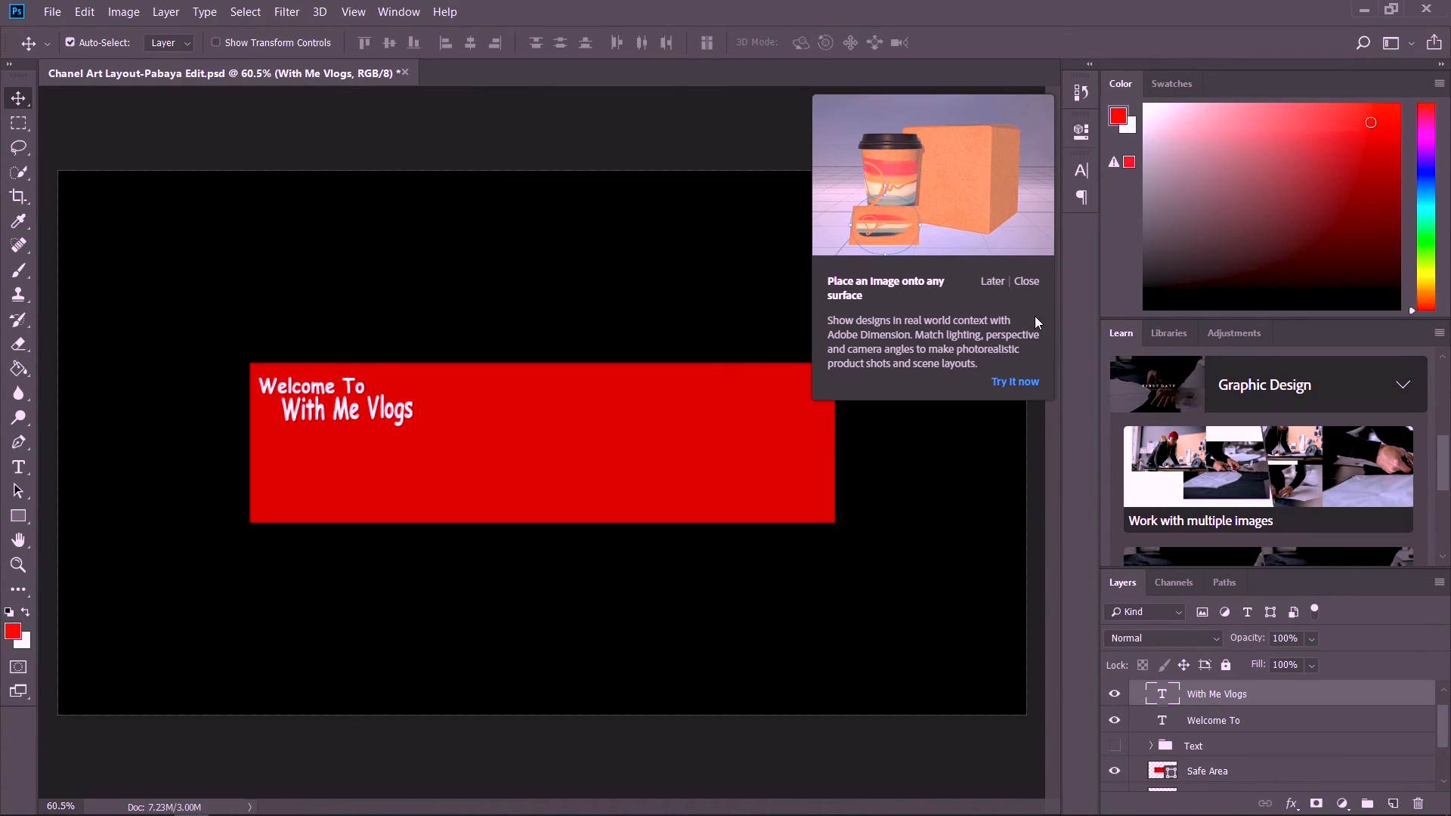
click(998, 283)
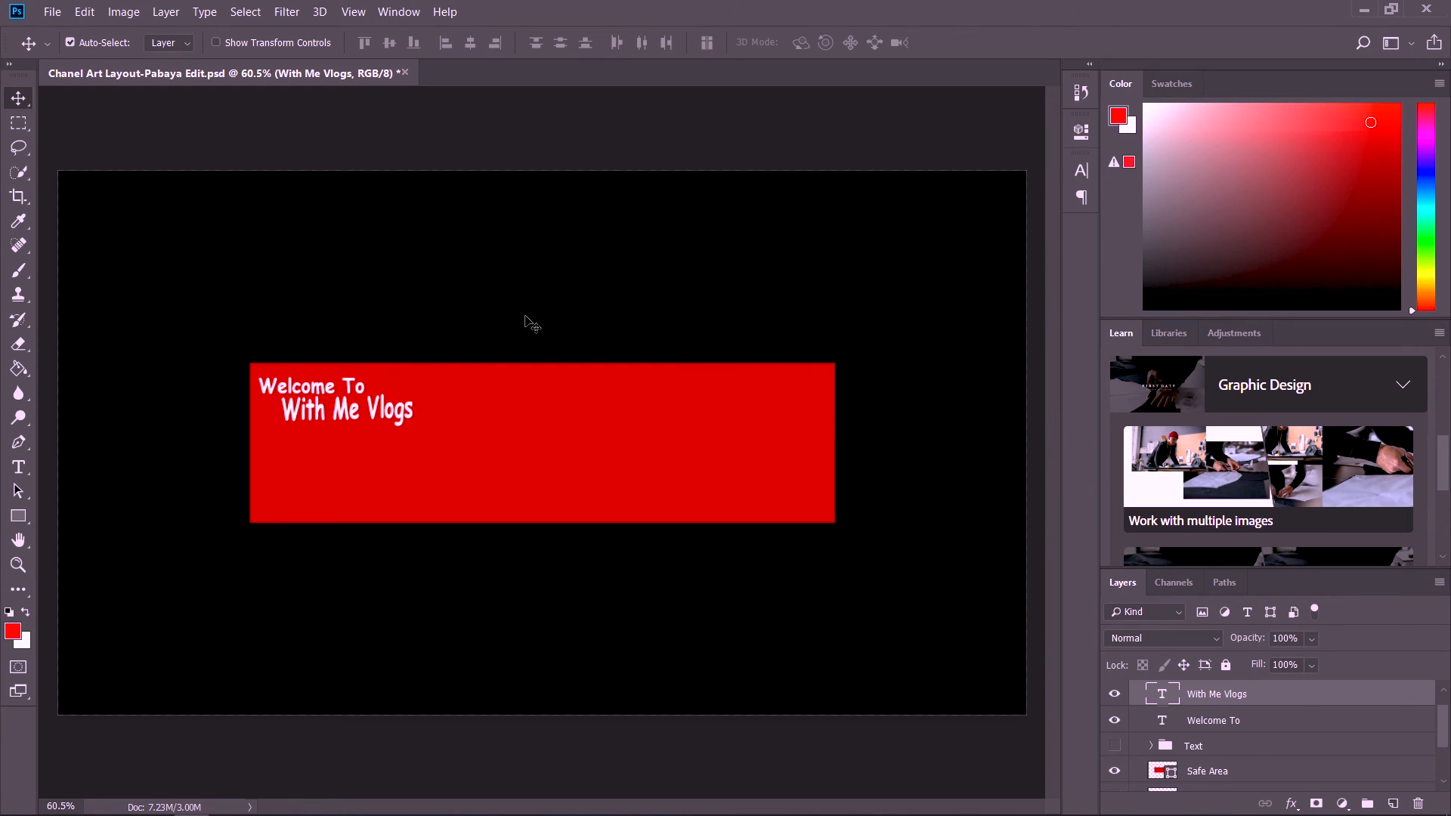
mouse_move(361, 411)
mouse_down()
mouse_move(361, 425)
mouse_move(340, 408)
mouse_up()
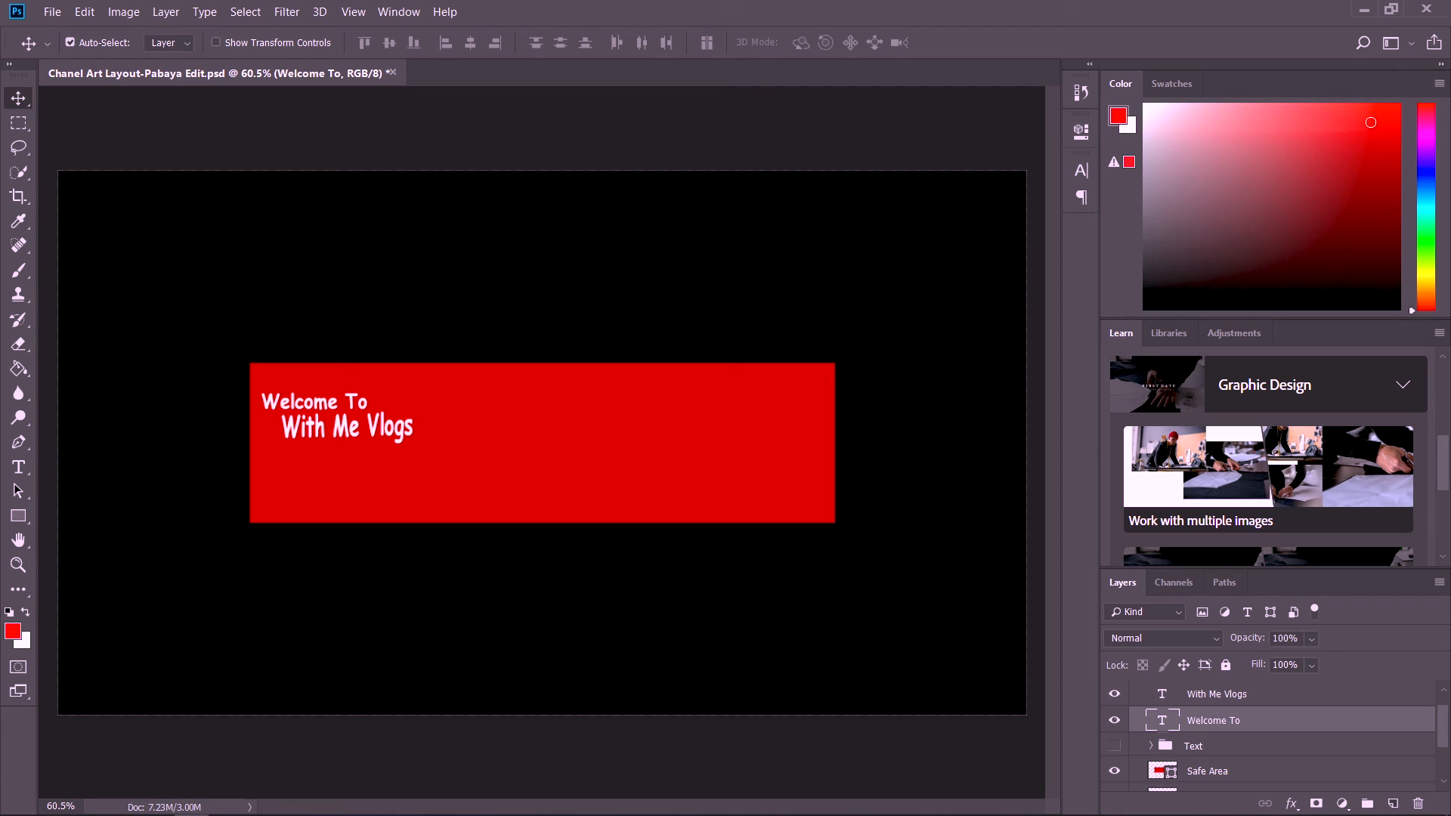
- Switch to File Explorer and place the telegram, whatsapp, youtube and instagram images from the Icons-Pabaya Edit folder into the channel art document
click(156, 812)
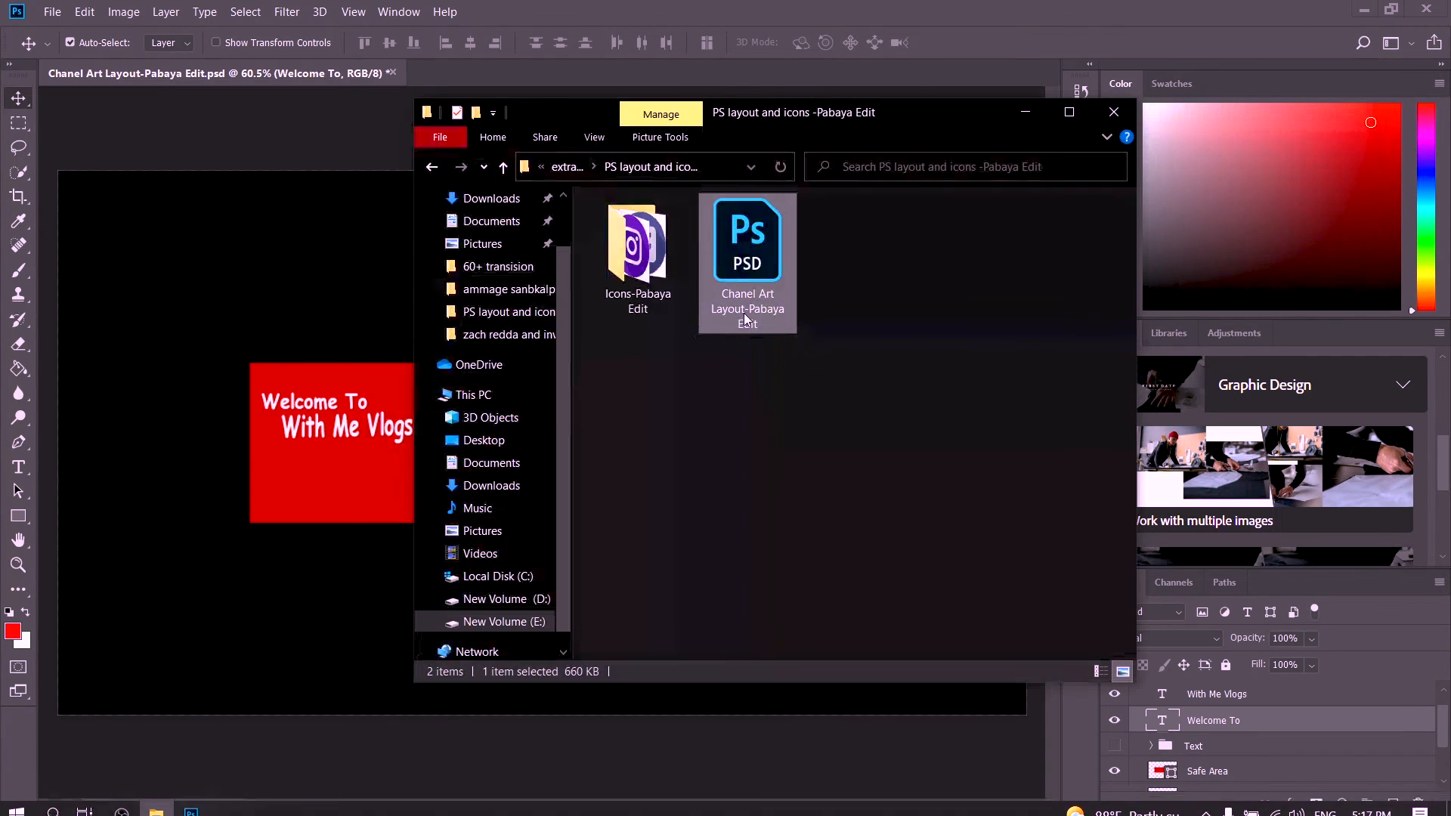
double_click(633, 278)
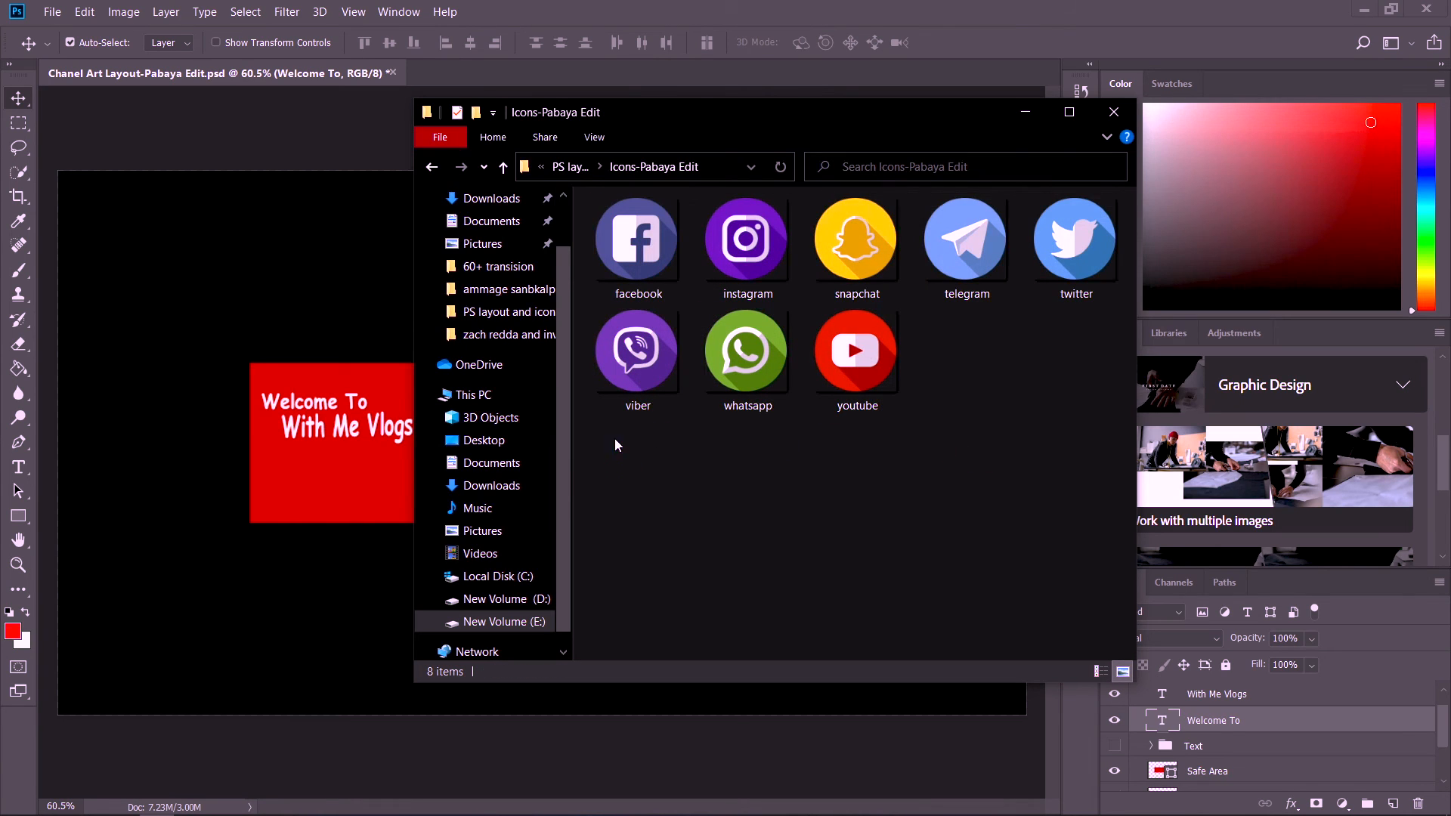
drag(614, 444, 1126, 195)
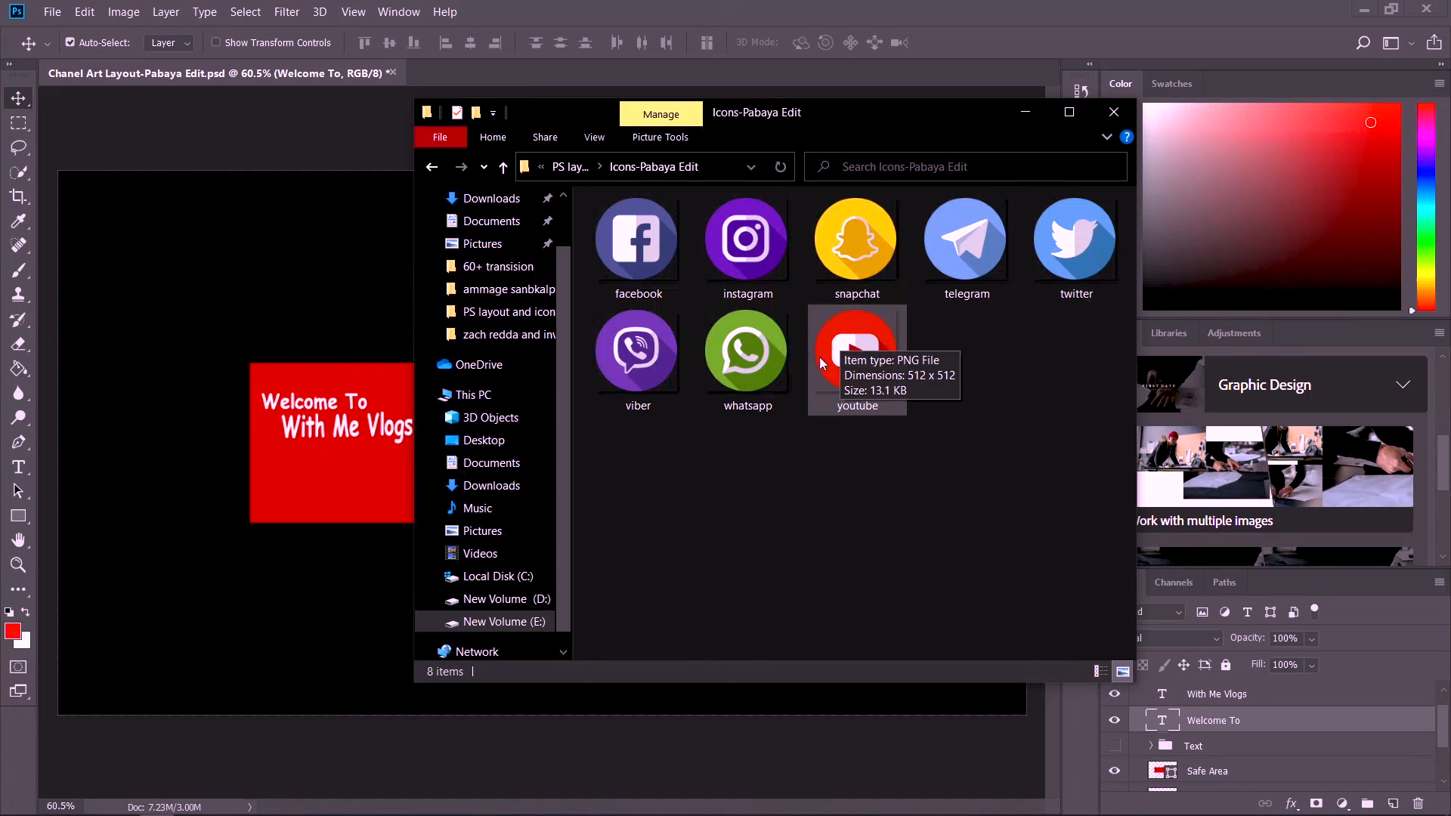
click(773, 356)
ctrl+click(888, 381)
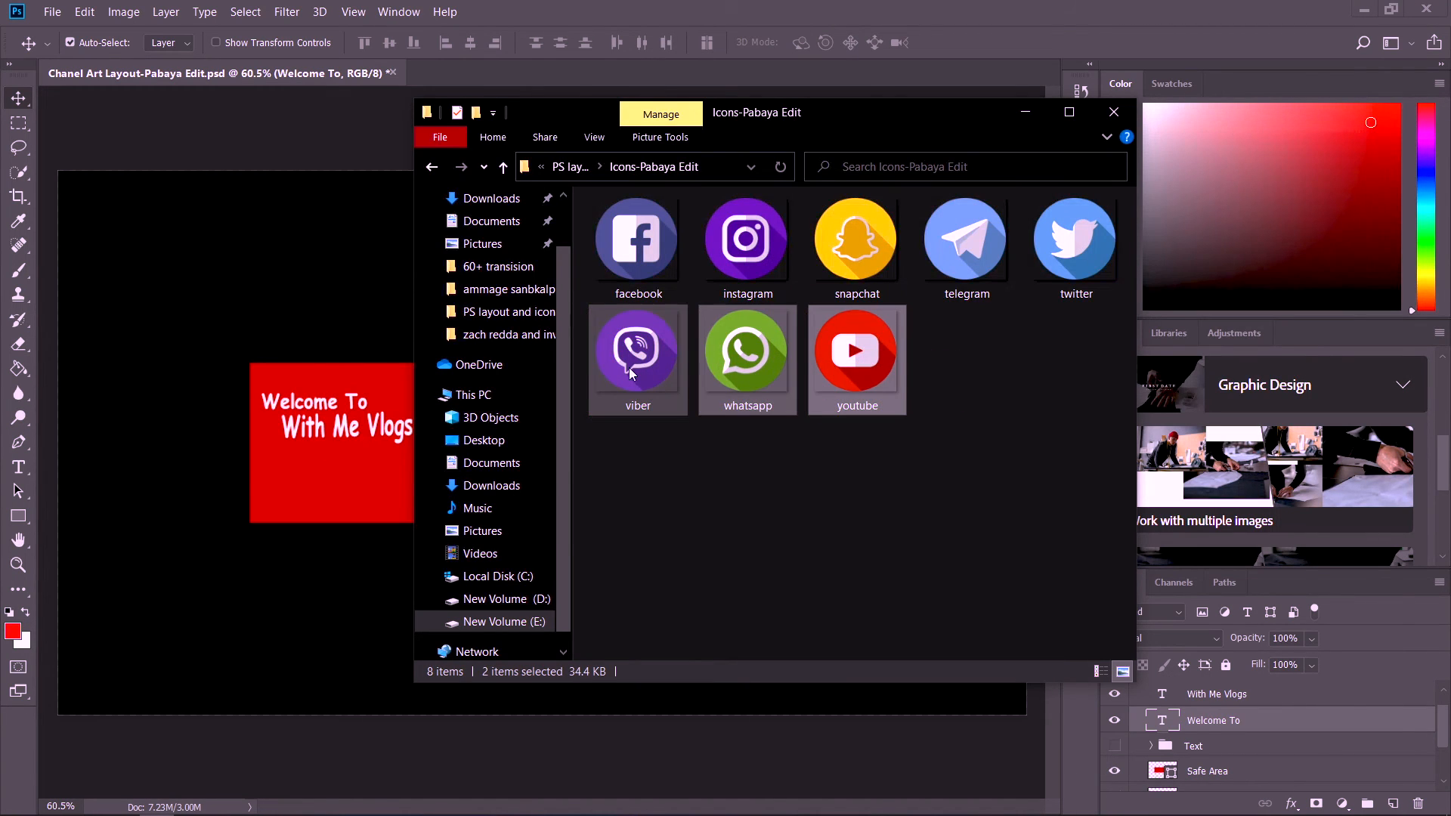
ctrl+click(748, 245)
ctrl+click(984, 246)
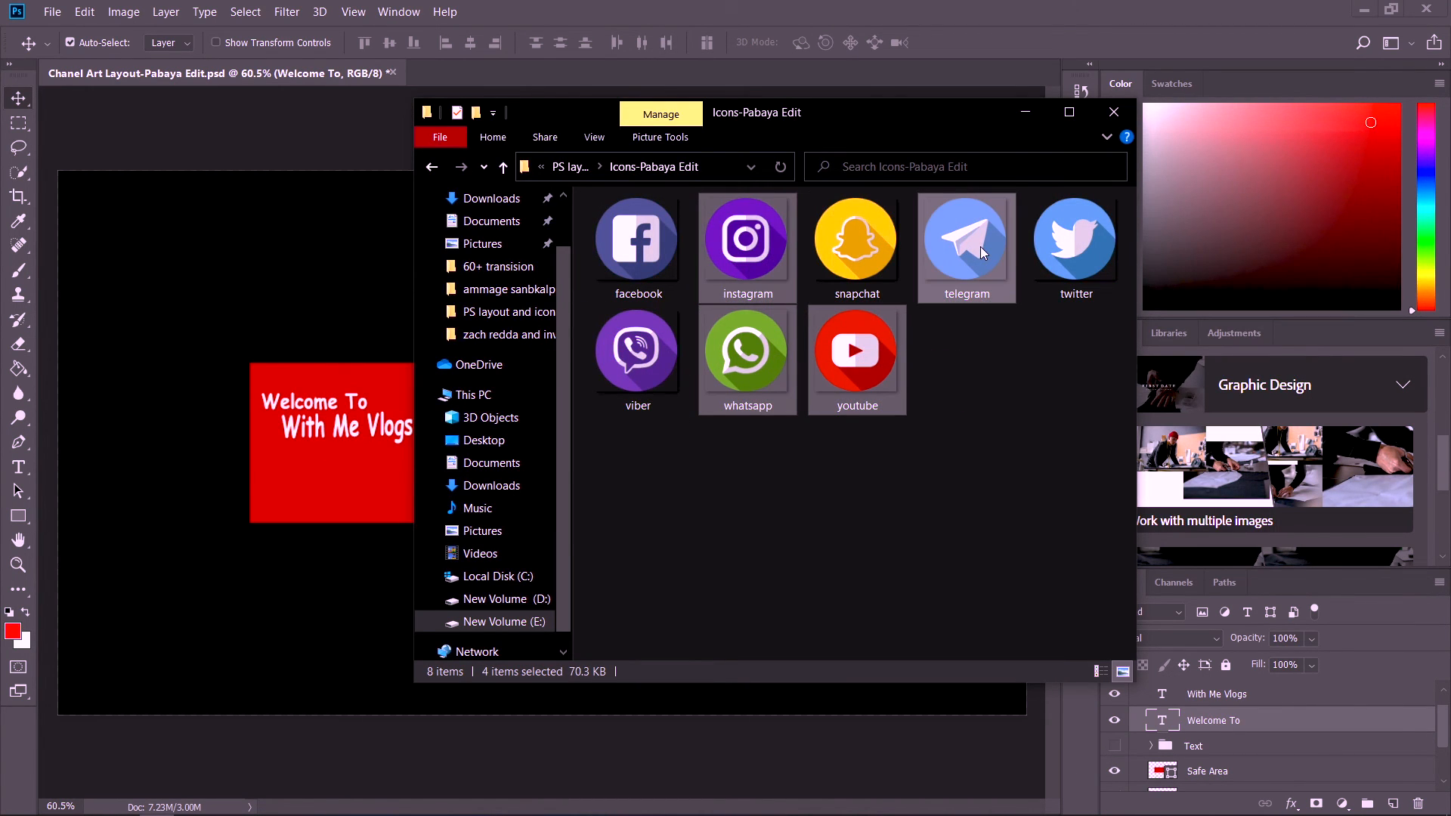
drag(981, 246, 302, 473)
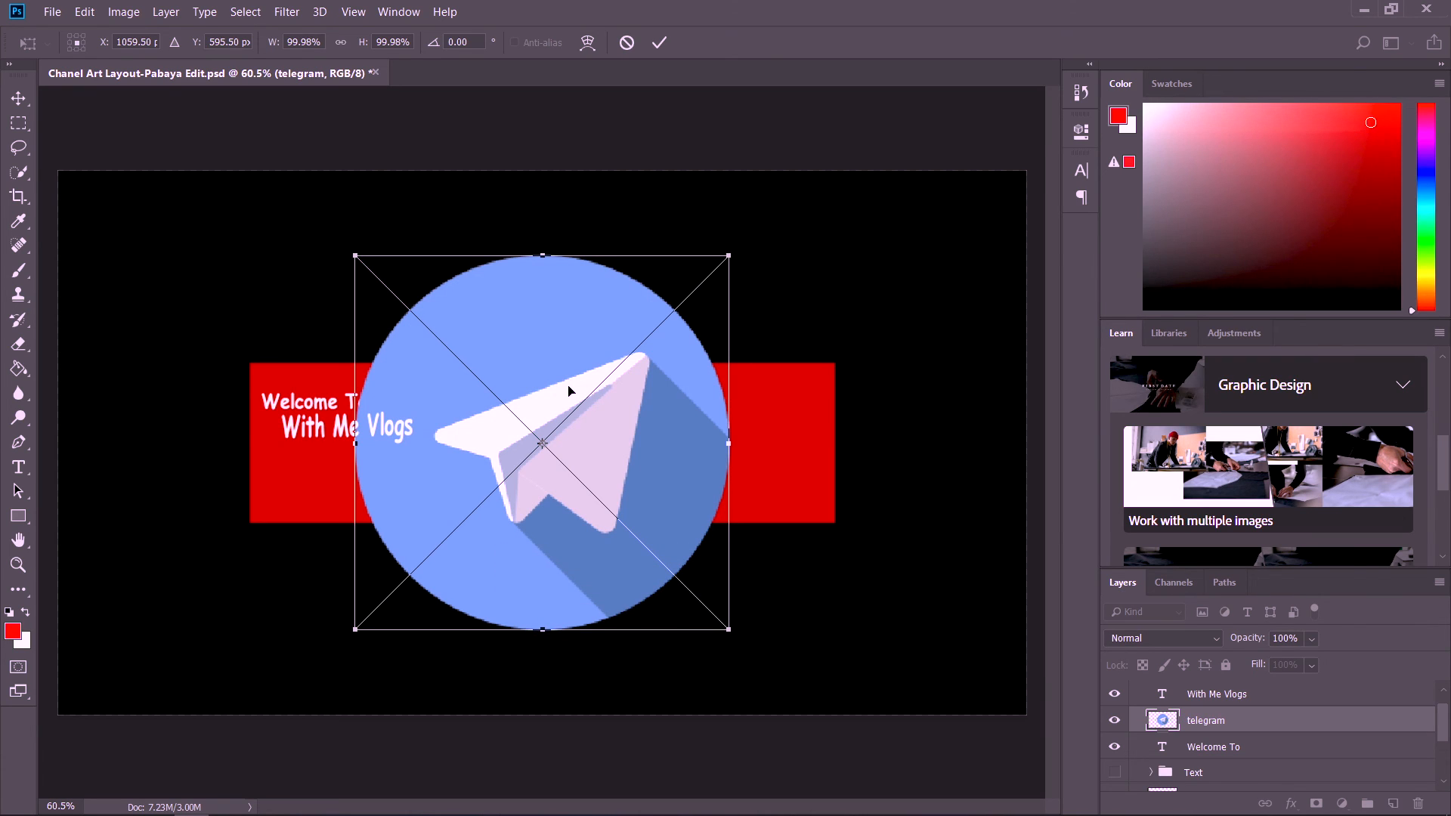
key(Return)
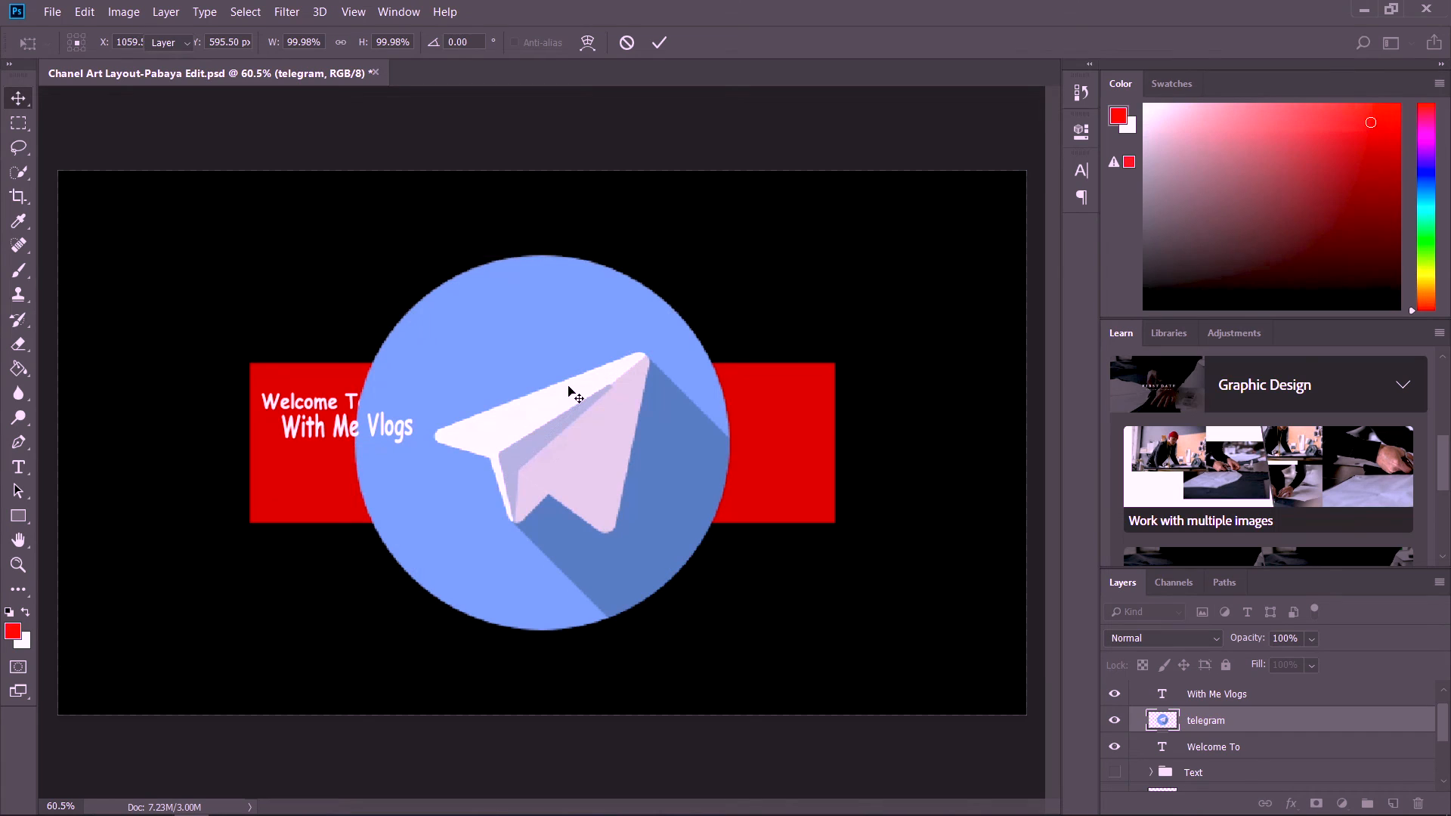
key(Return)
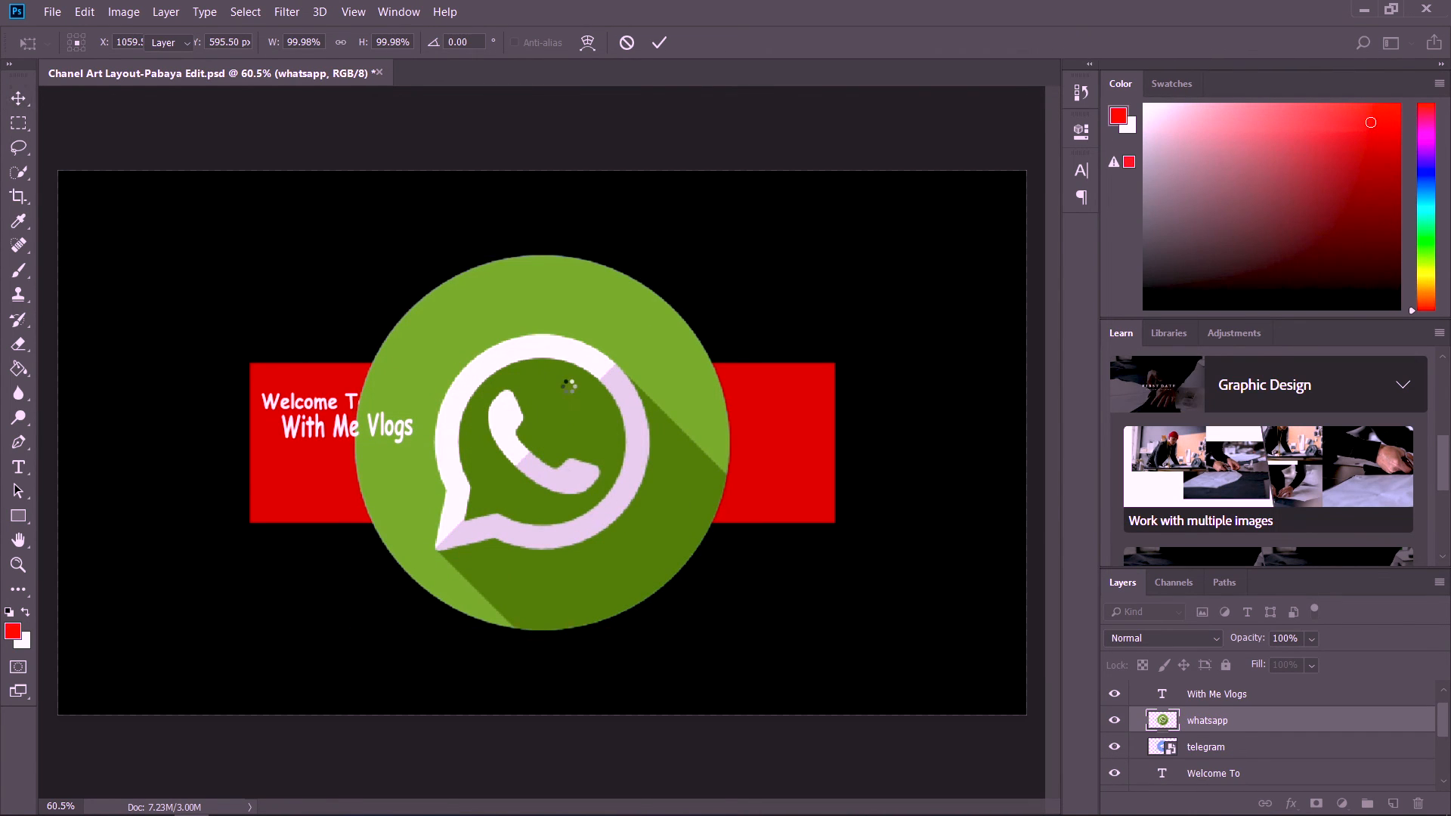
key(Return)
key(Return)
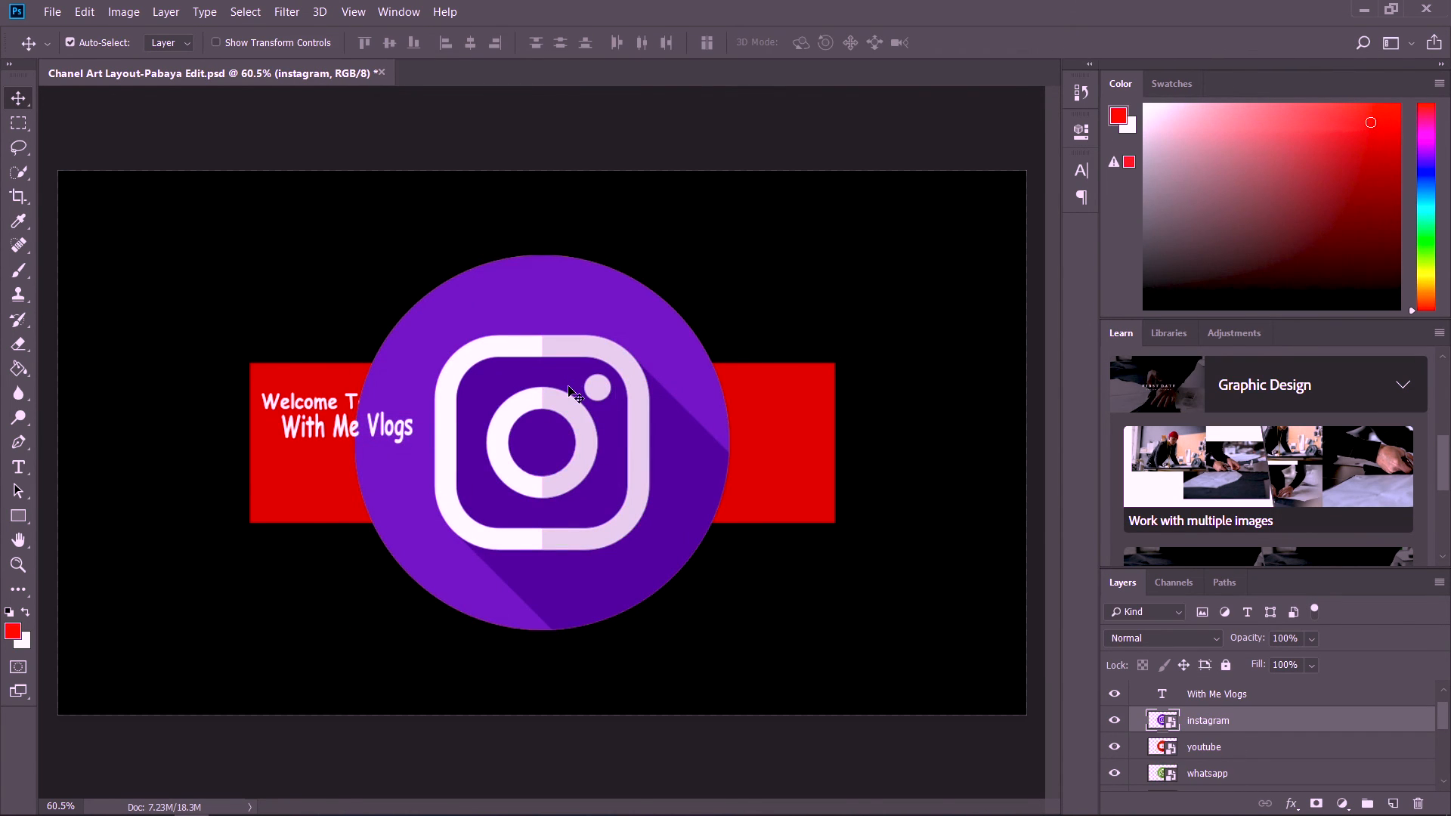
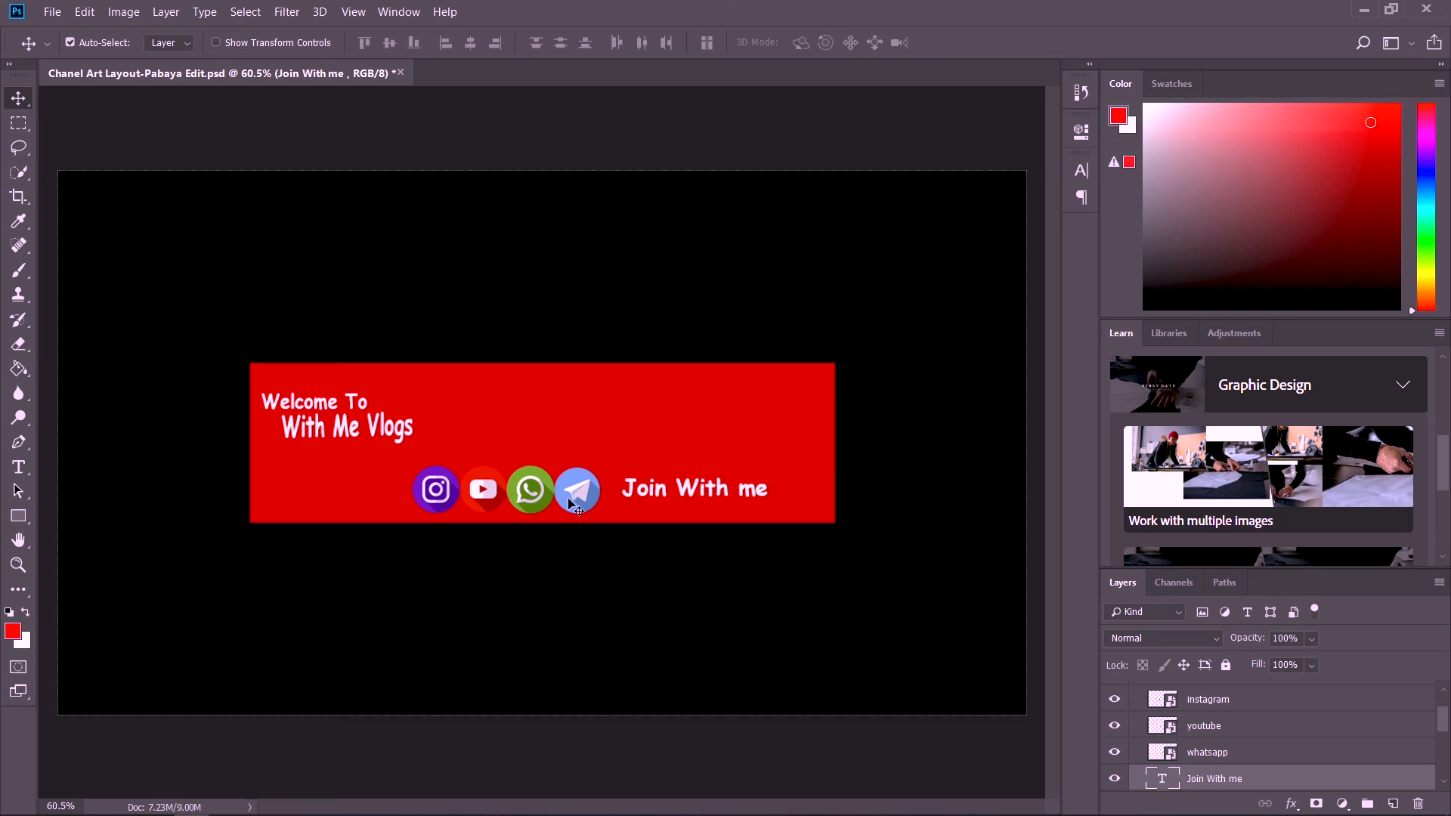
- Scale the "Welcome To" text to about 167%, extending it up and to the right within the safe area
mouse_move(571, 495)
mouse_down()
mouse_move(592, 496)
mouse_move(565, 491)
mouse_up()
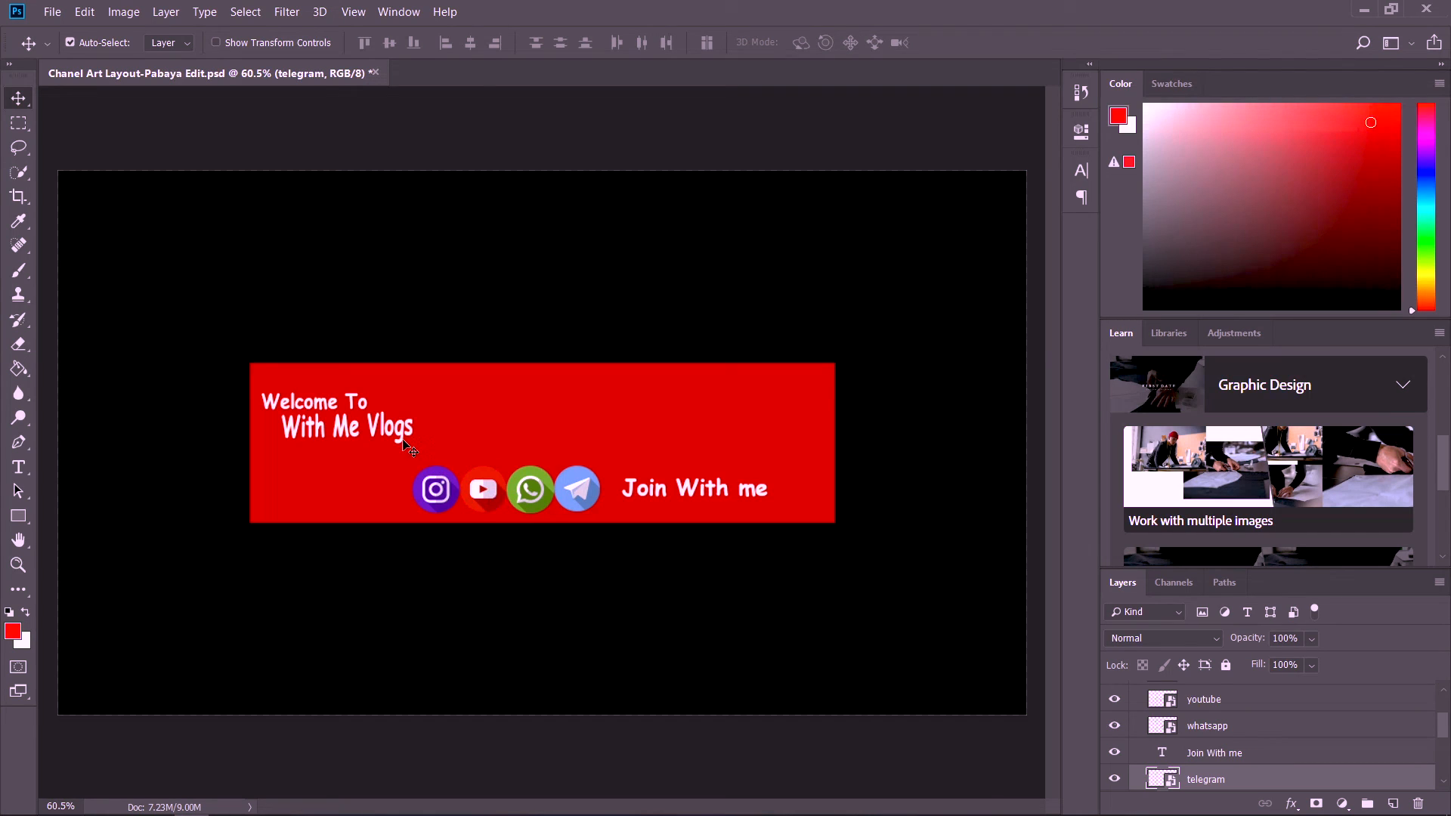
click(304, 402)
key(ctrl+t)
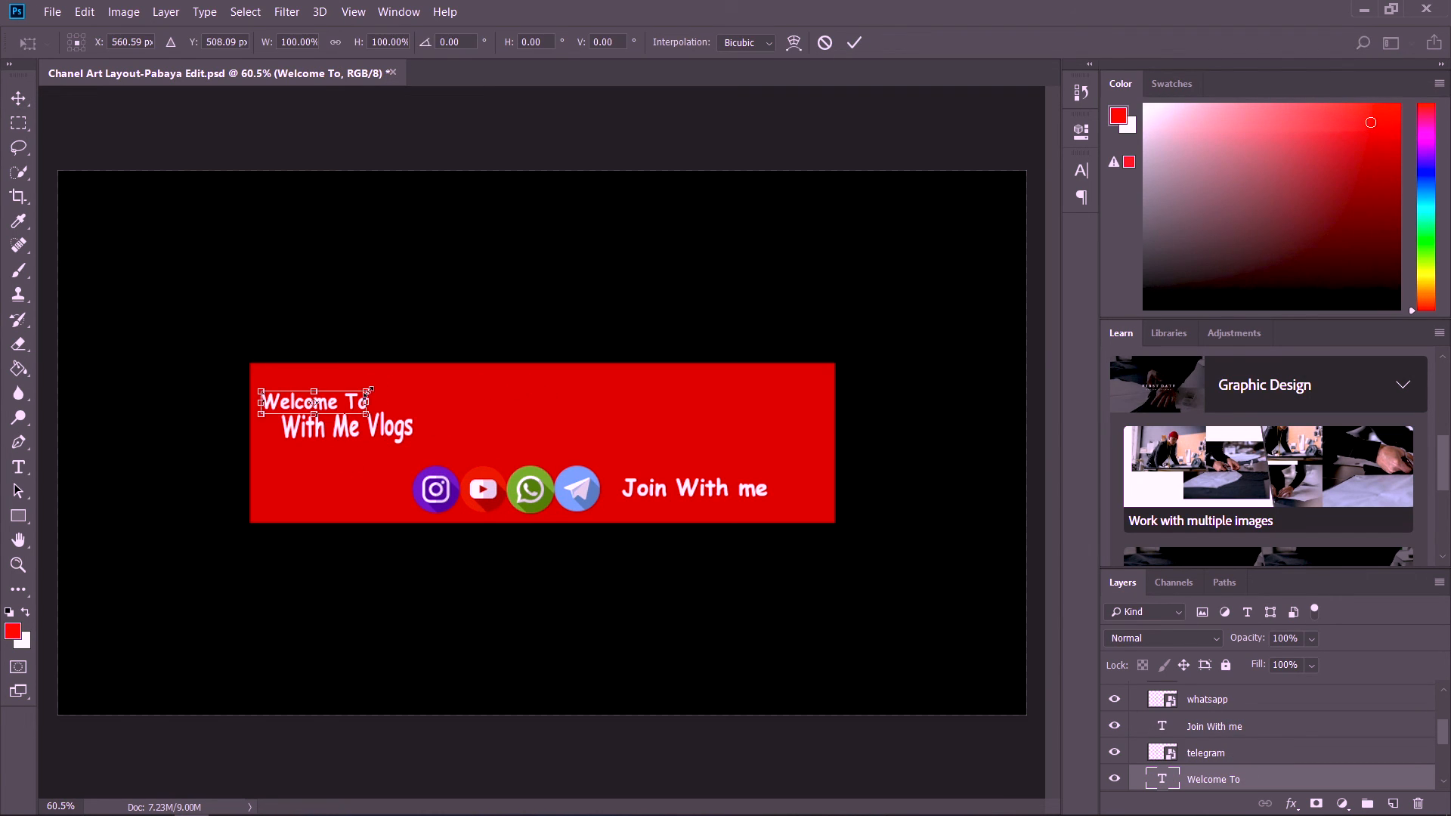
drag(369, 388, 438, 377)
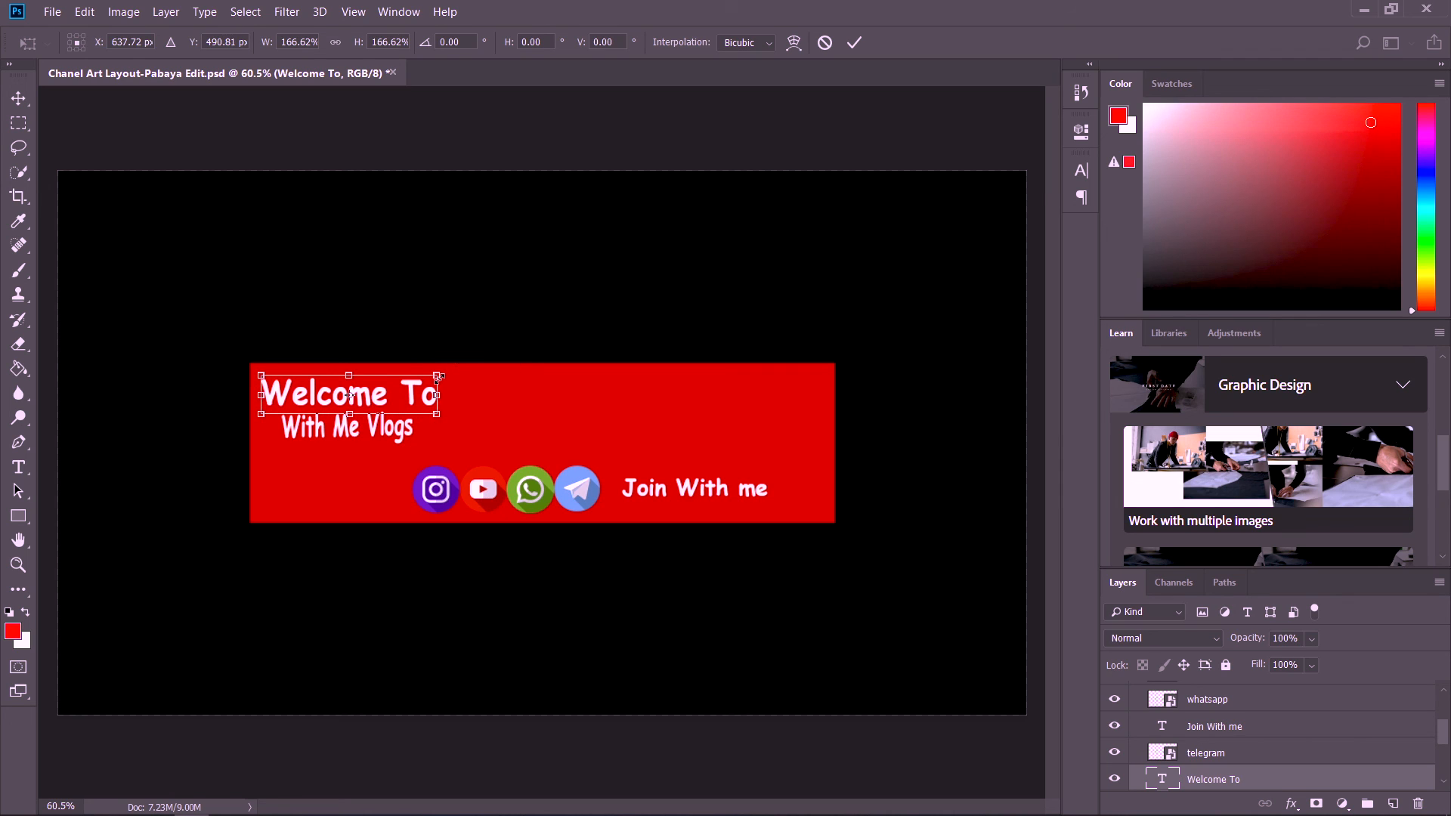
key(Return)
- Enlarge the "With Me Vlogs" text and place it between "Welcome To" and the row of social icons
click(398, 432)
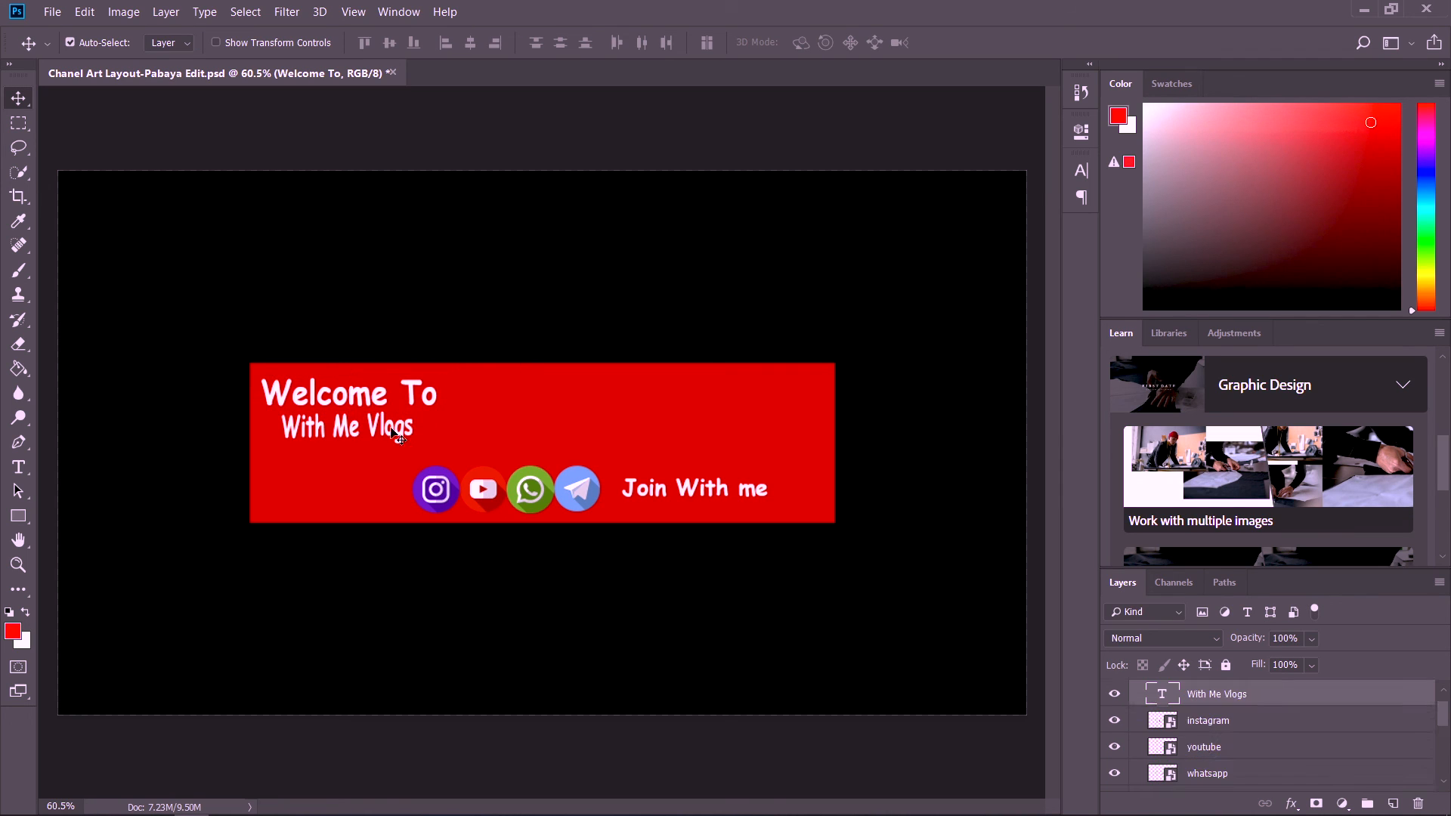
key(ctrl+t)
drag(412, 406, 522, 429)
key(Return)
- Place the "8 Best Sites for Incredible Retina Images and Desktop Wallpaper" image from File Explorer's photo/wallpaper folder directly above the Safe Area layer
click(527, 394)
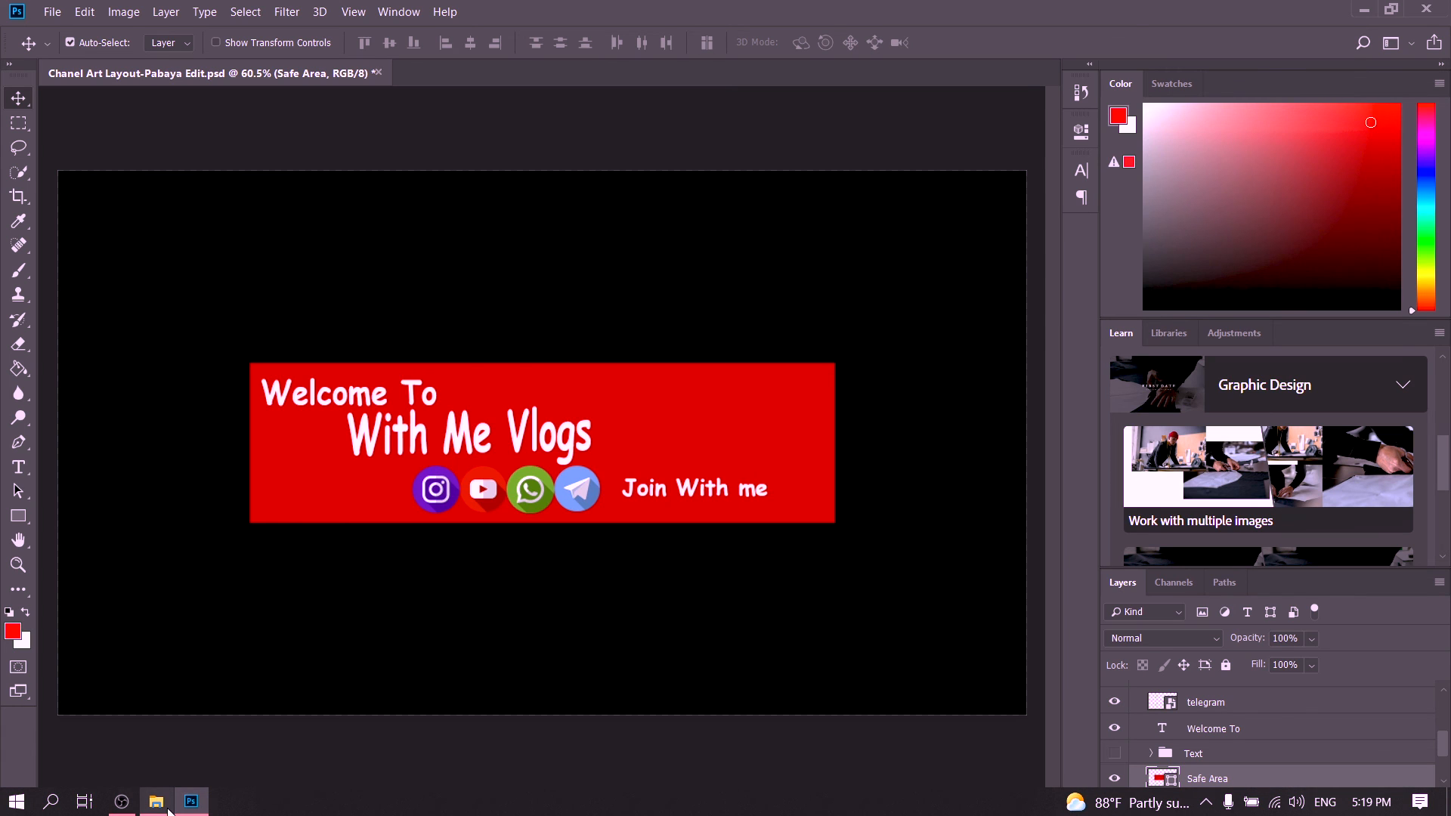
click(168, 810)
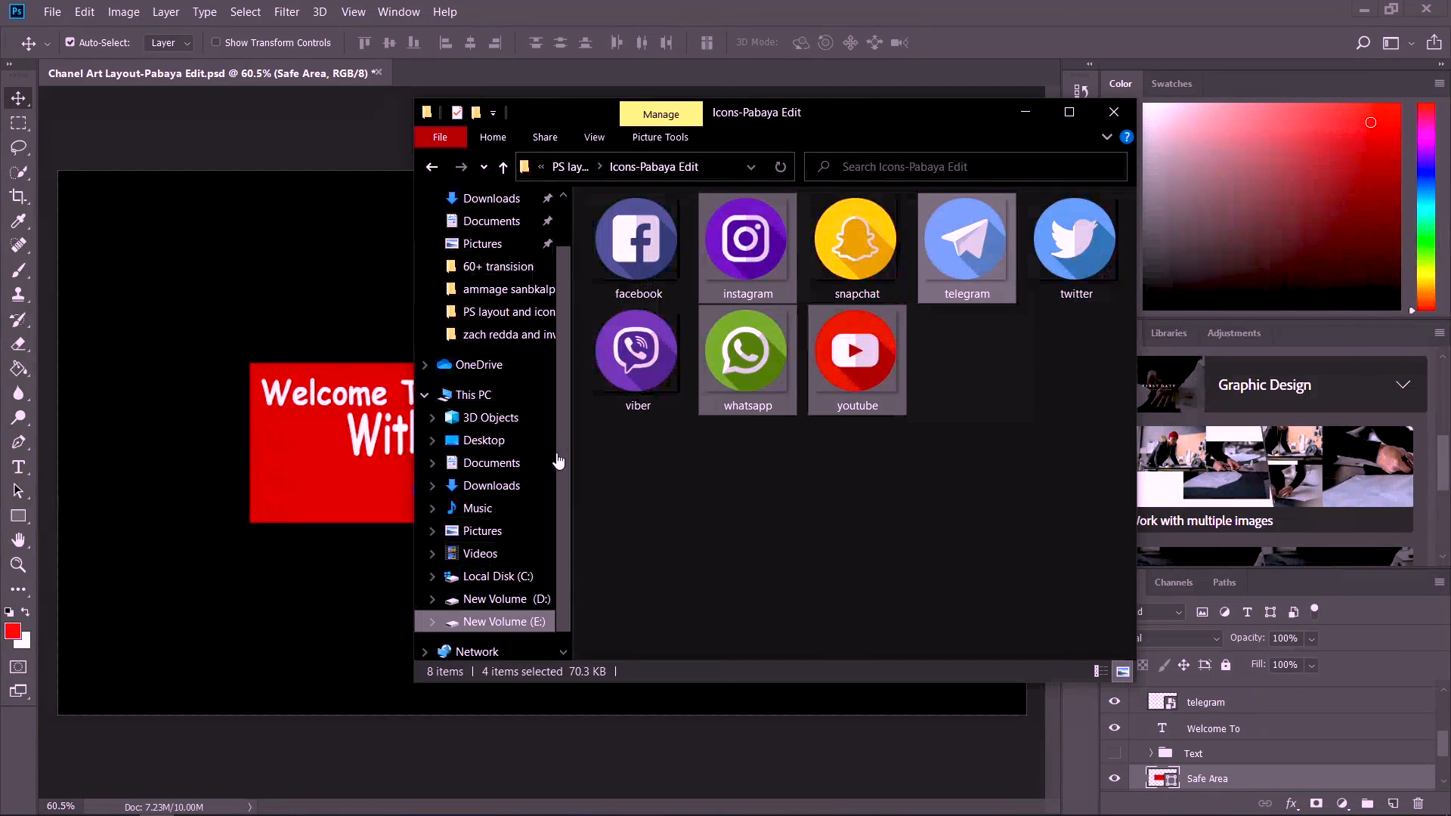
click(504, 621)
double_click(636, 227)
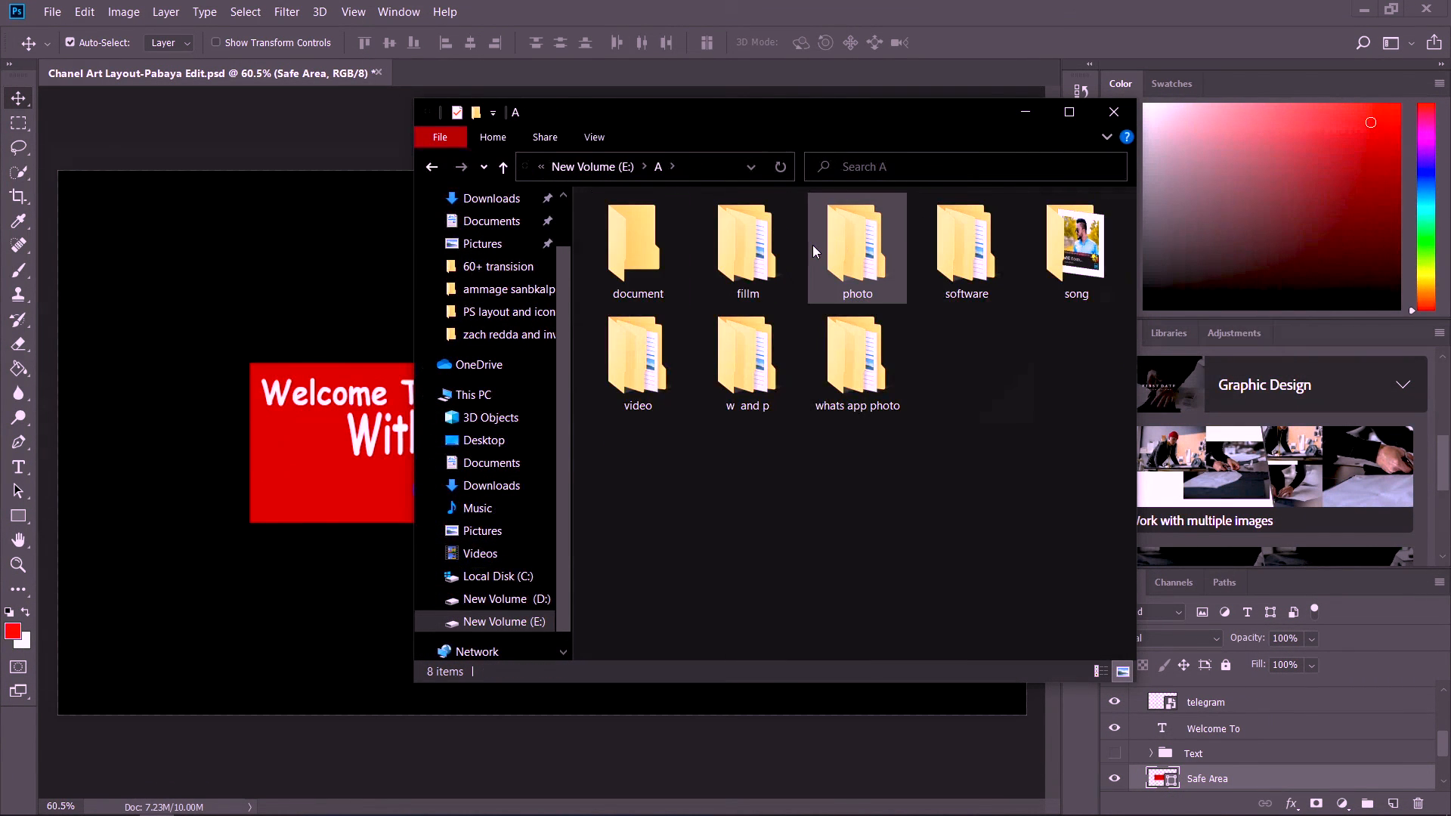
double_click(813, 245)
double_click(713, 250)
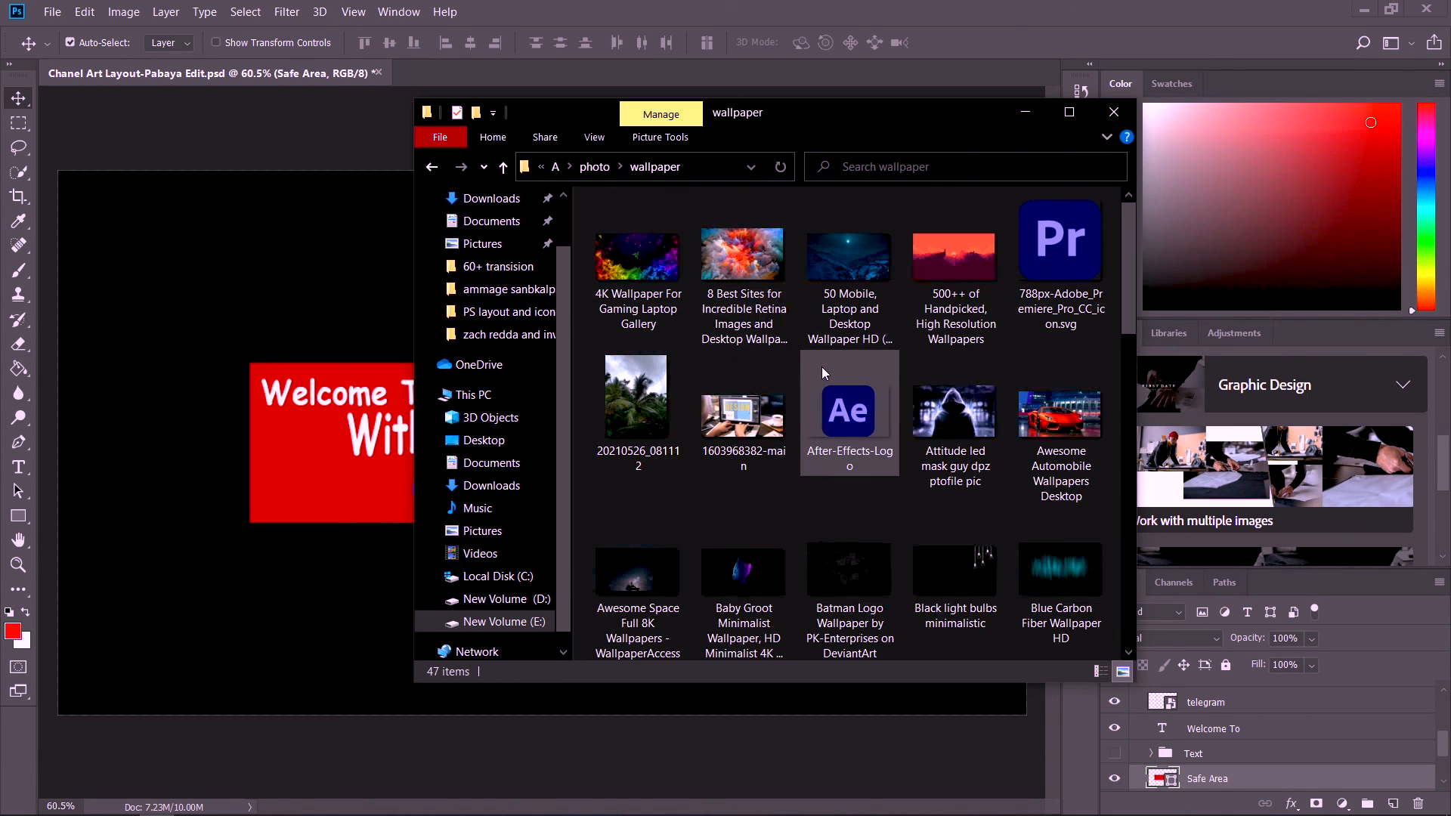
drag(755, 285, 759, 322)
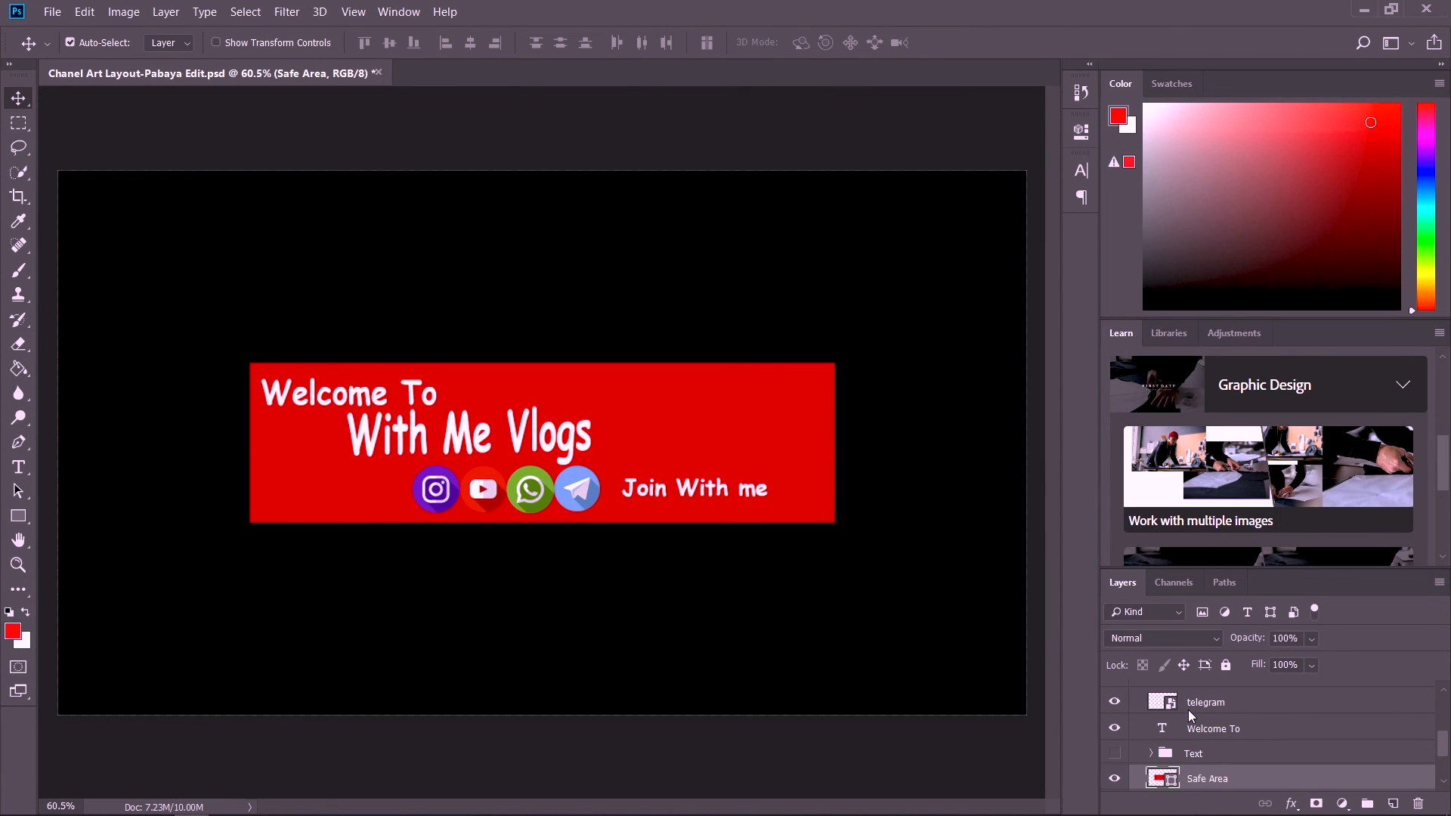
drag(1188, 710, 452, 560)
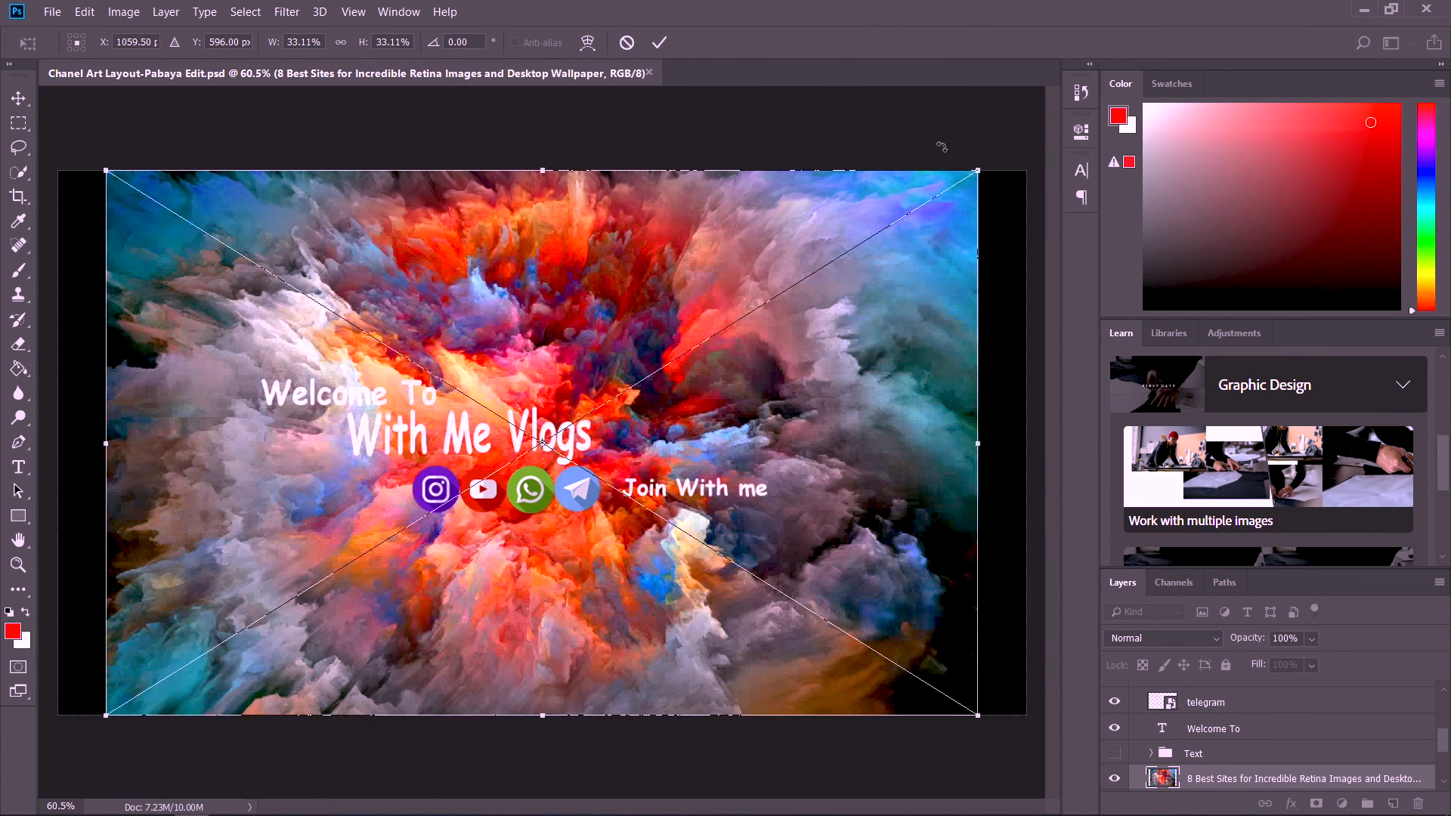
- Resize the wallpaper image to 22.22% width and 9.72% height so it covers the safe area, checking it against the guides
drag(977, 165, 834, 363)
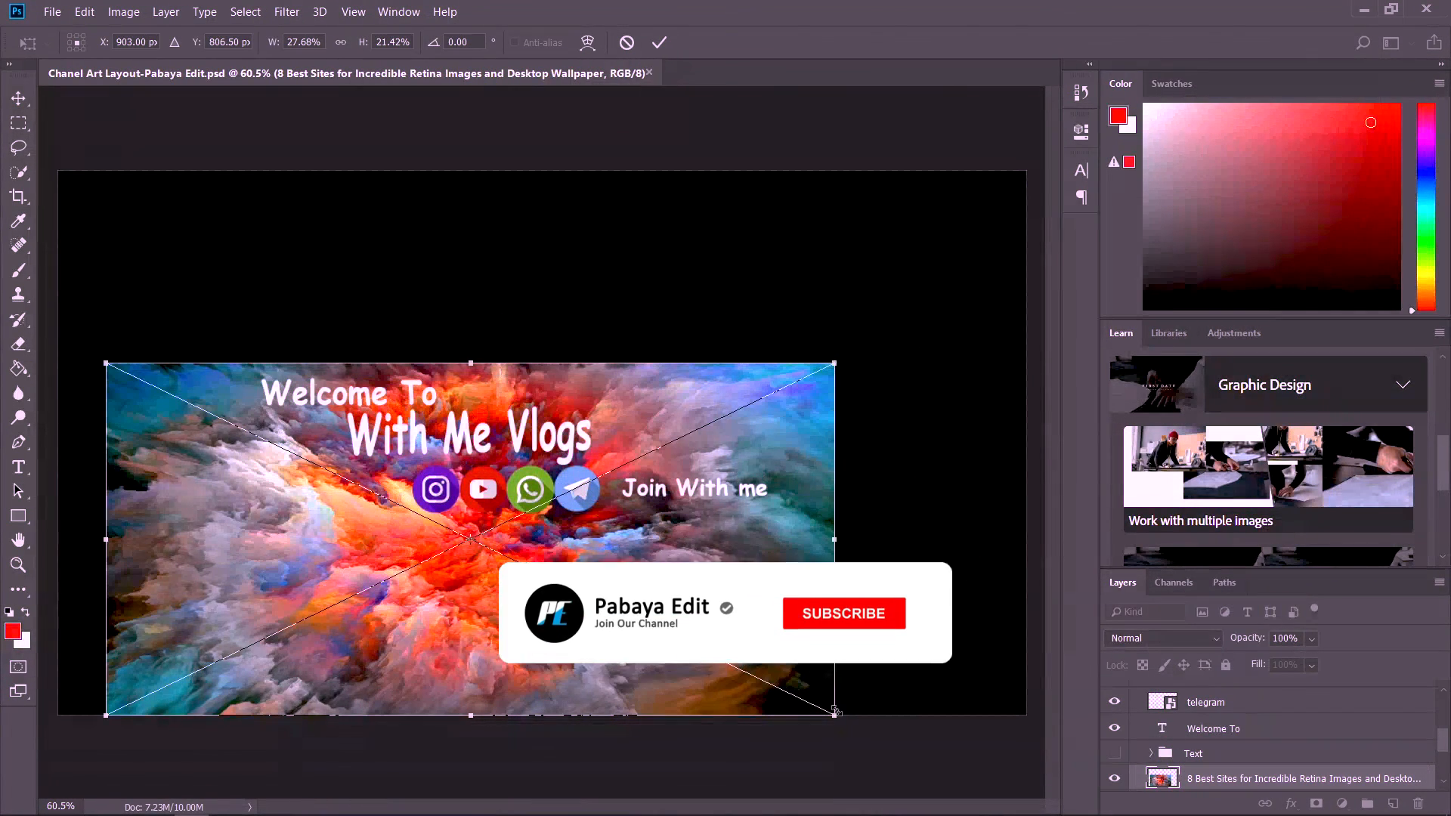
drag(831, 701, 834, 531)
drag(108, 534, 249, 521)
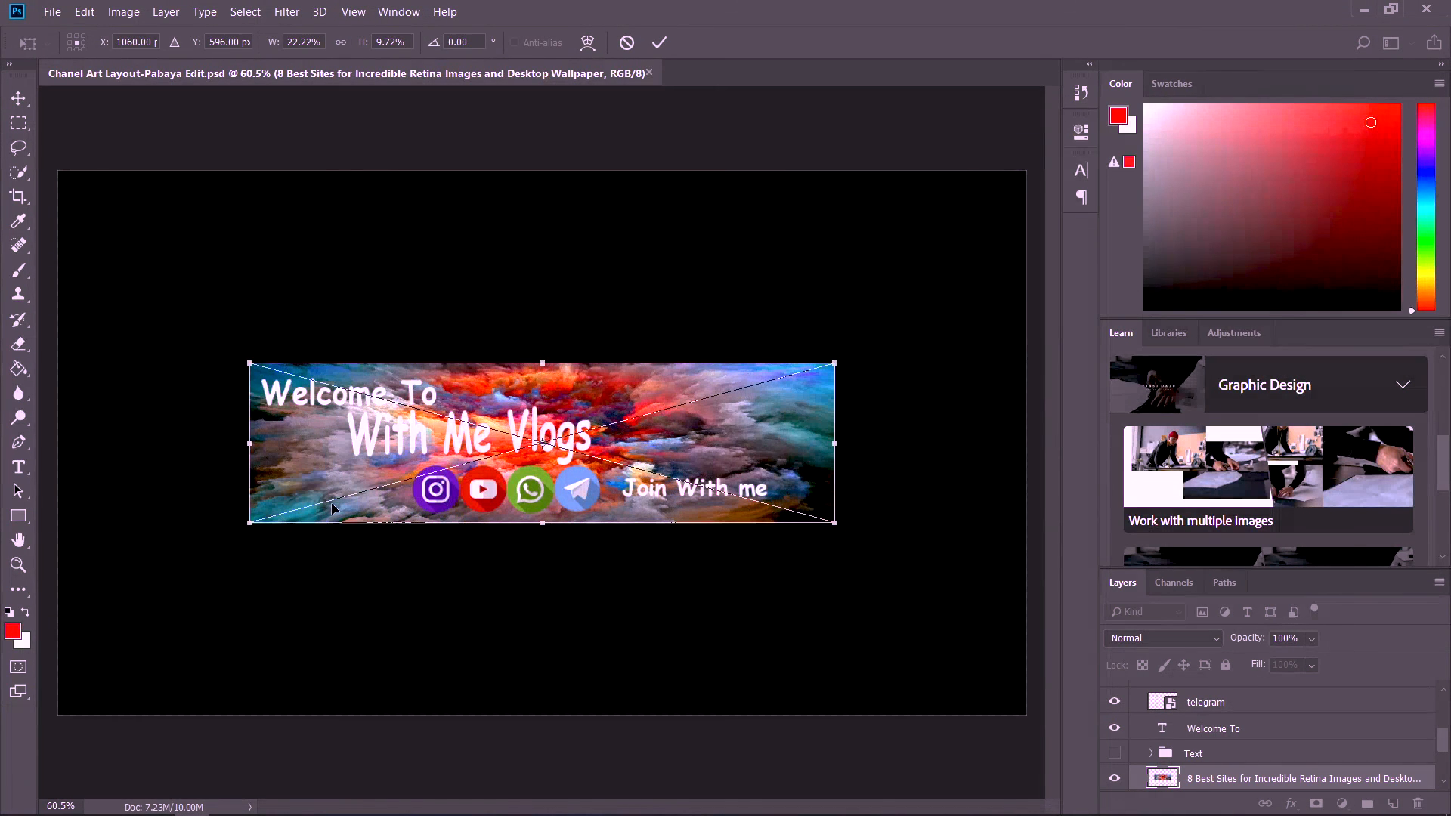
key(ctrl+semicolon)
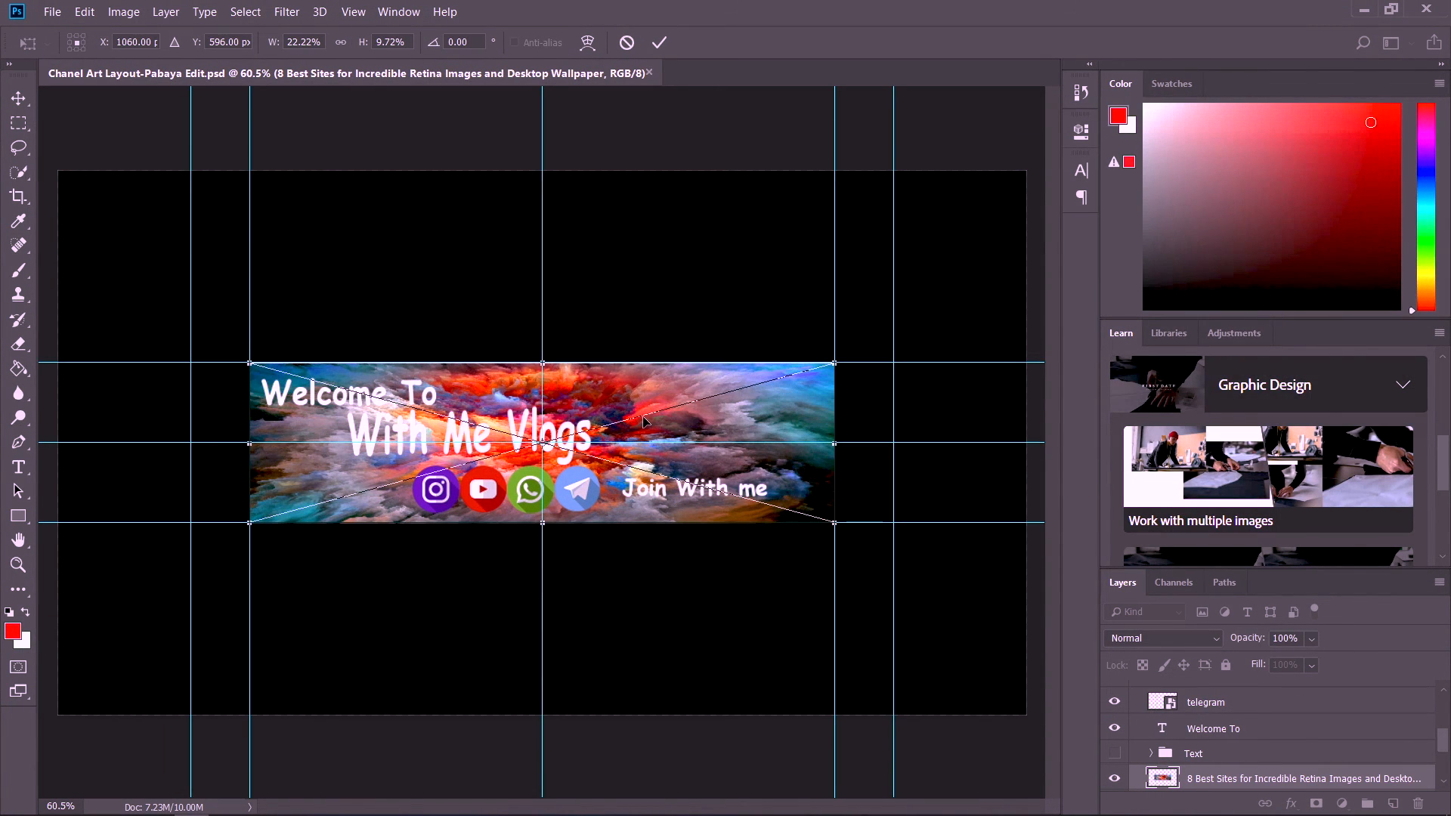
key(Return)
key(ctrl+semicolon)
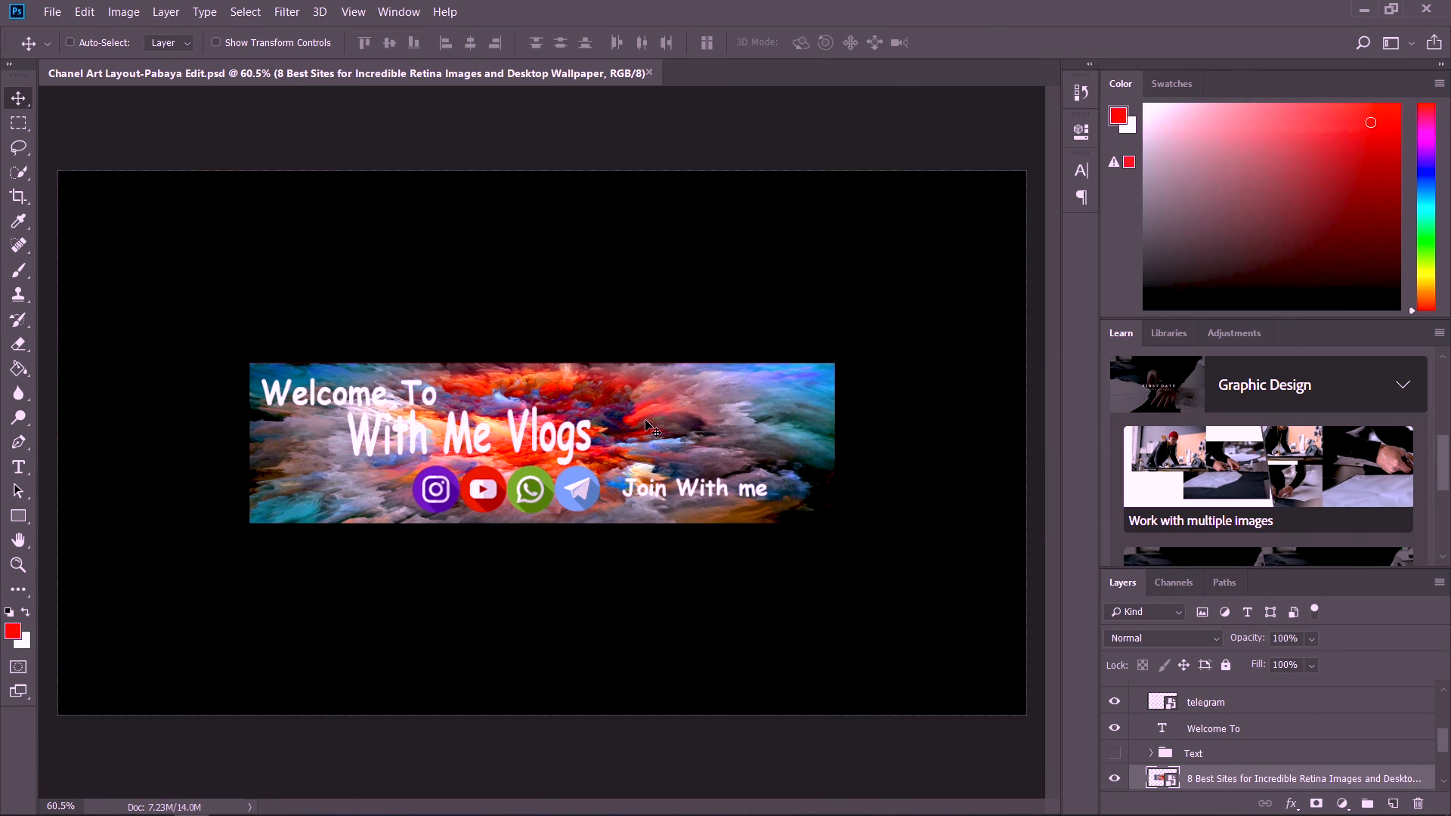
- Hide the Safe Area layer beneath the wallpaper image
key(ctrl)
scroll(1118, 731, down, 3)
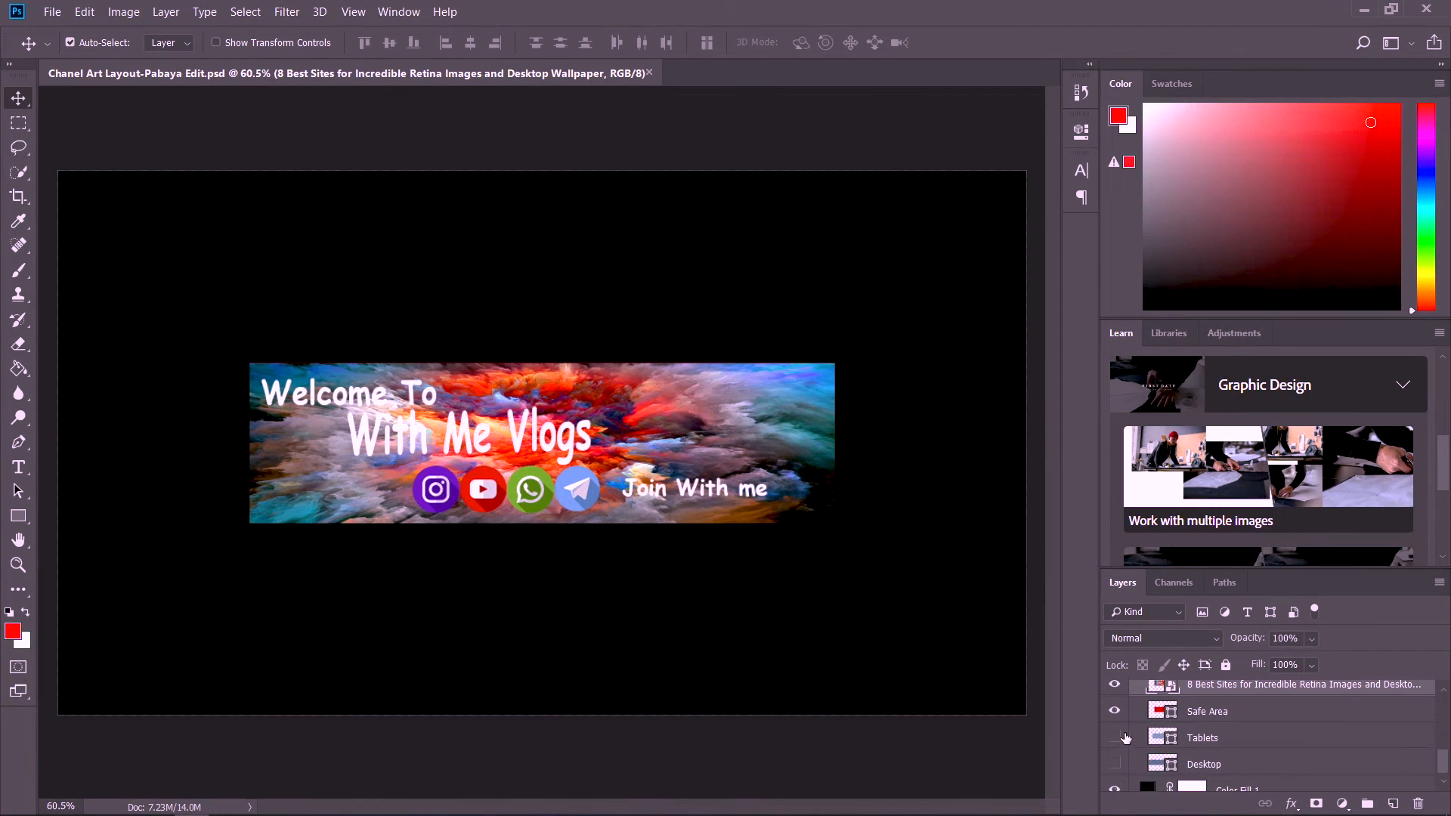
scroll(1217, 729, up, 2)
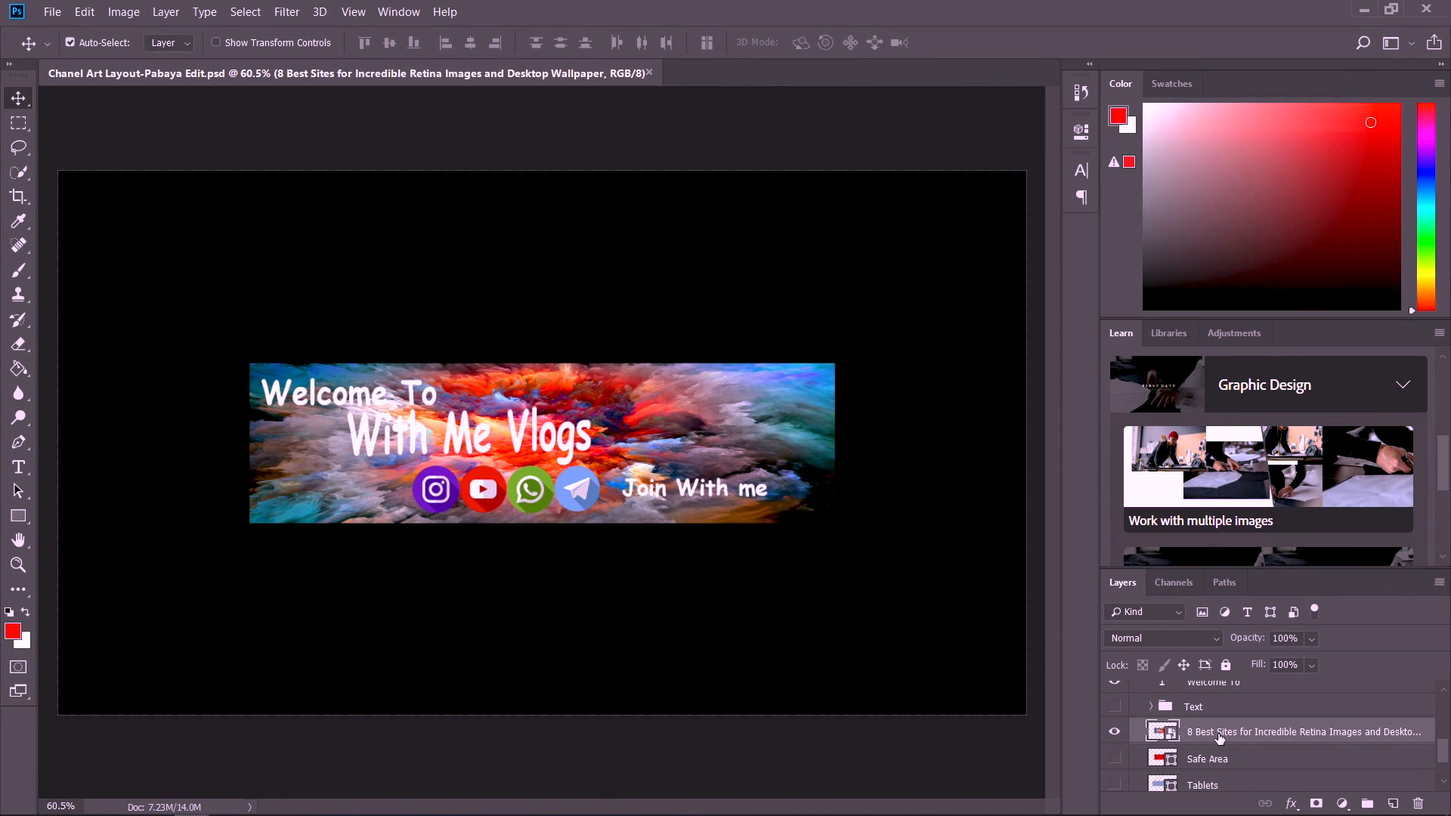
- Try clipping the wallpaper layer to the Safe Area layer, and release the clipping mask
right_click(1218, 737)
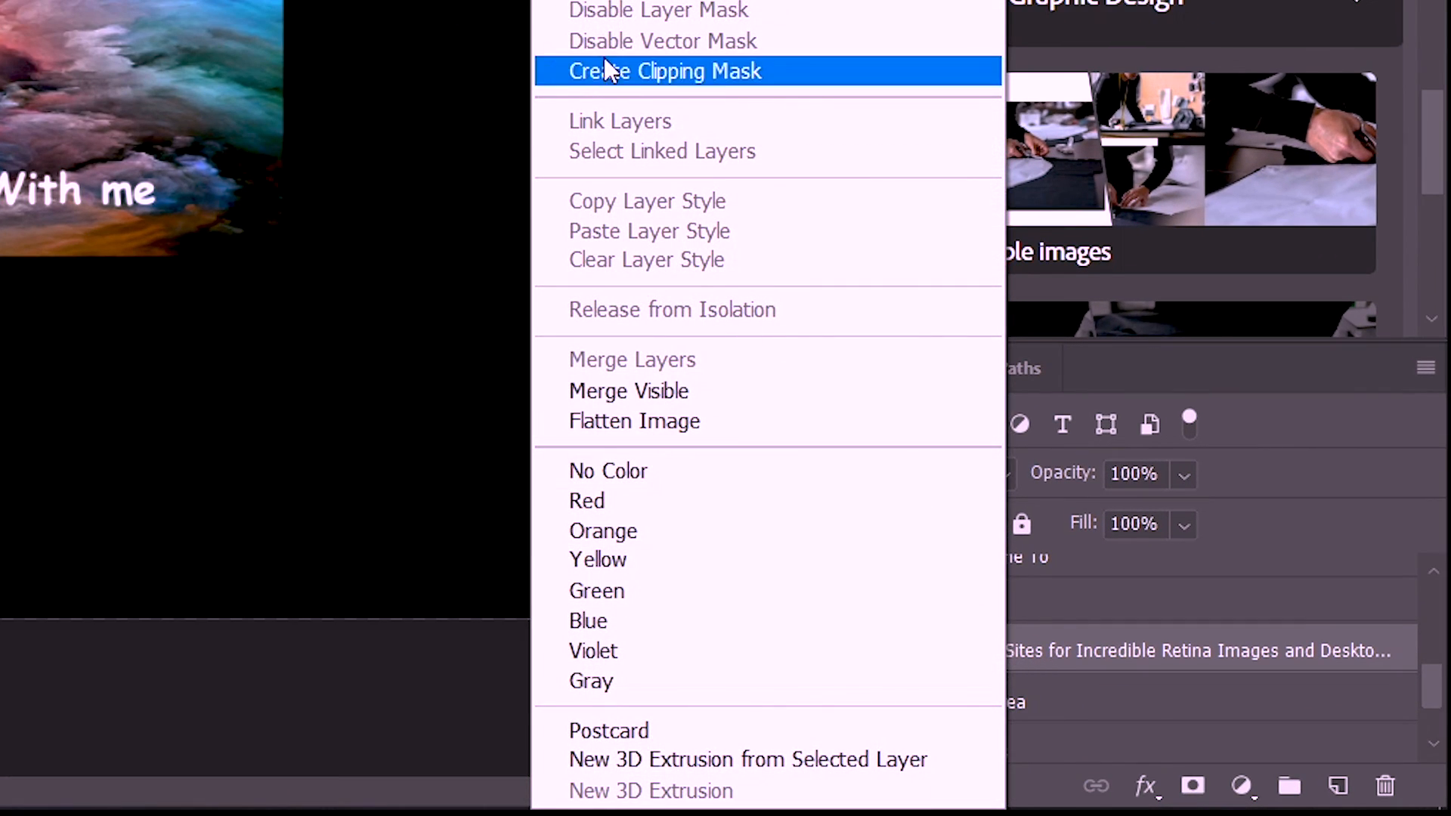
click(604, 70)
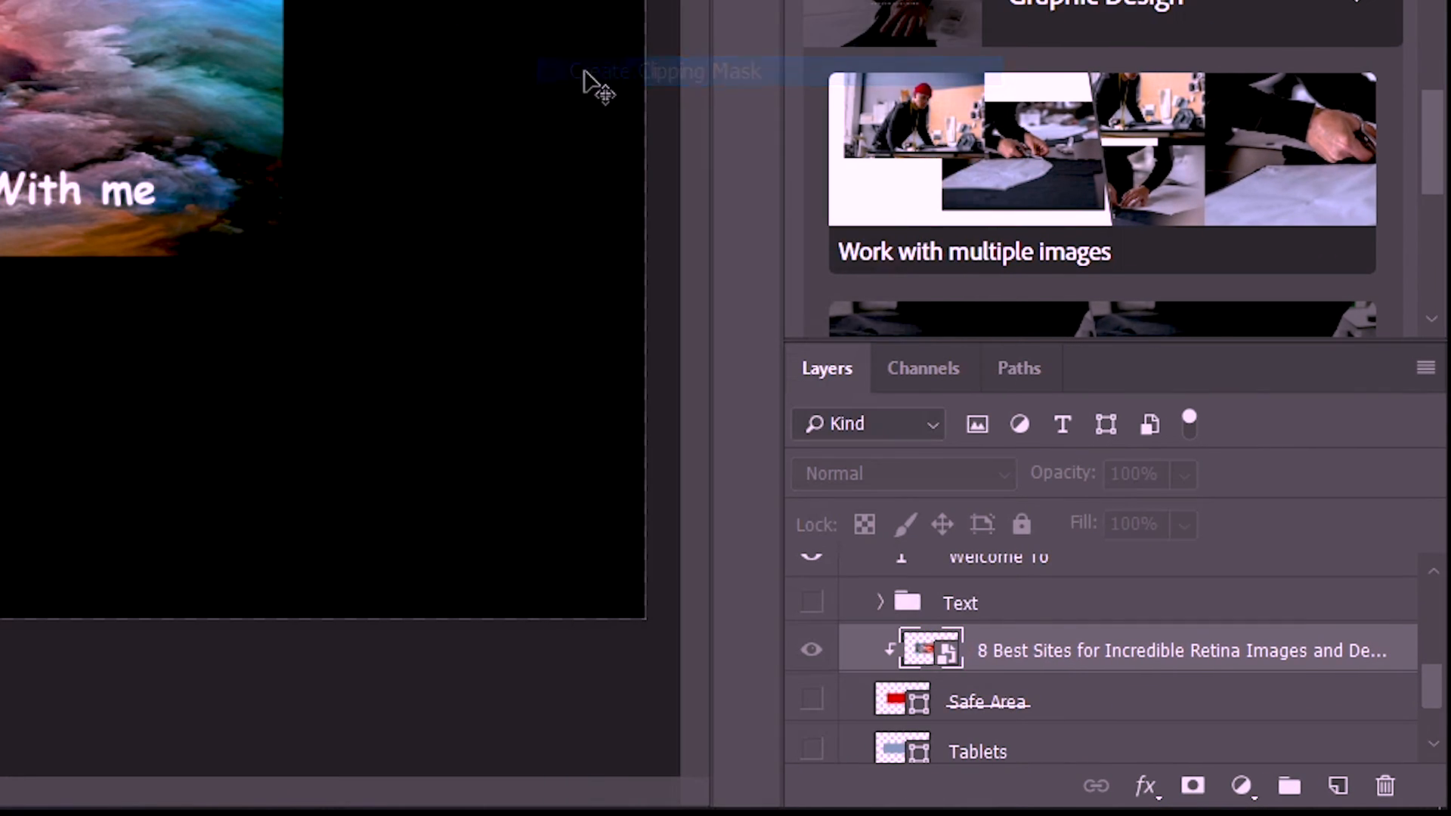
right_click(1073, 633)
click(696, 70)
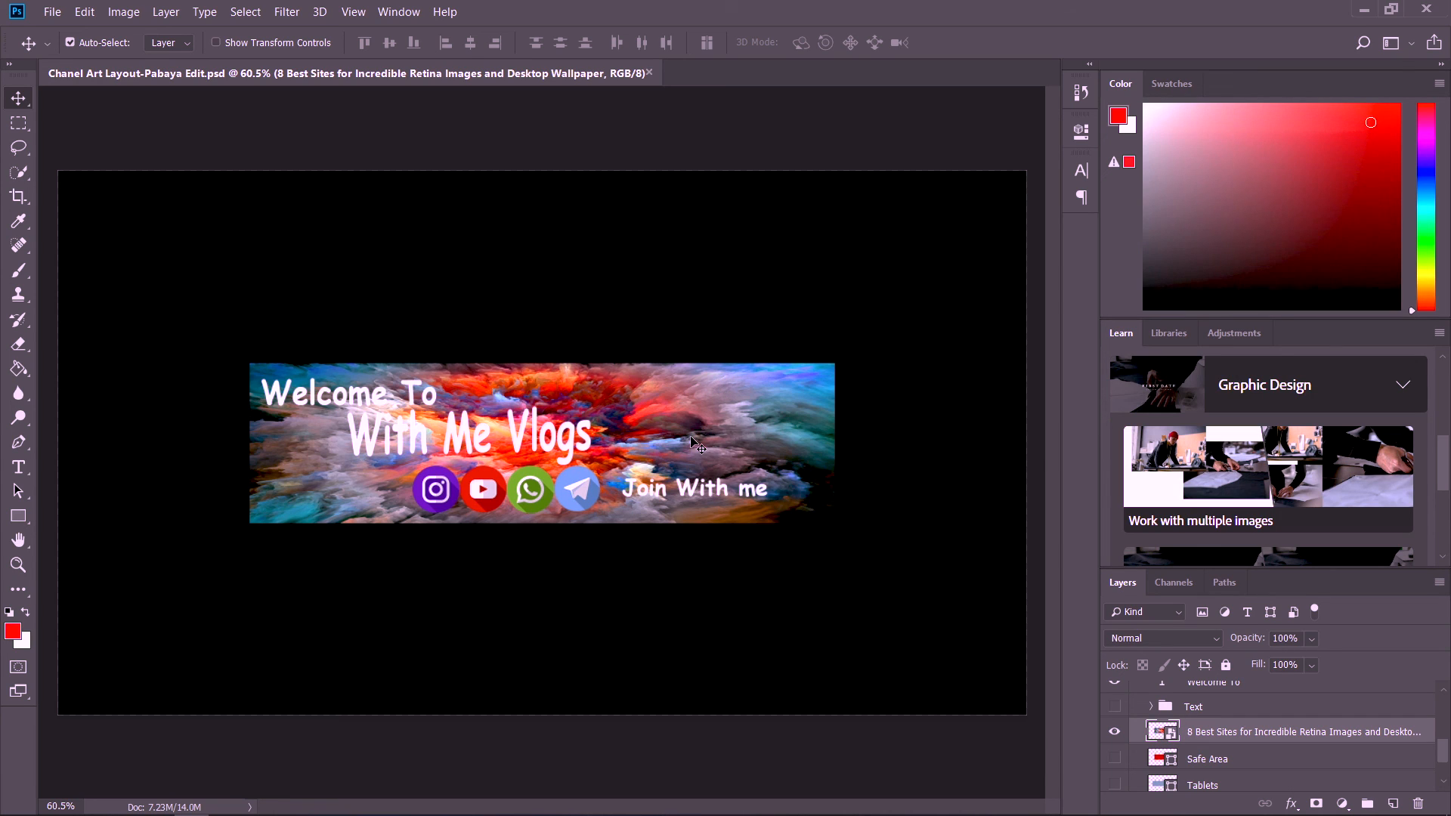
- Show the Safe Area layer and clip the "8 Best Sites for Incredible Retina Images and Desktop Wallpaper" layer to it
mouse_move(706, 423)
mouse_down()
mouse_move(691, 245)
mouse_move(710, 366)
mouse_move(683, 410)
mouse_up()
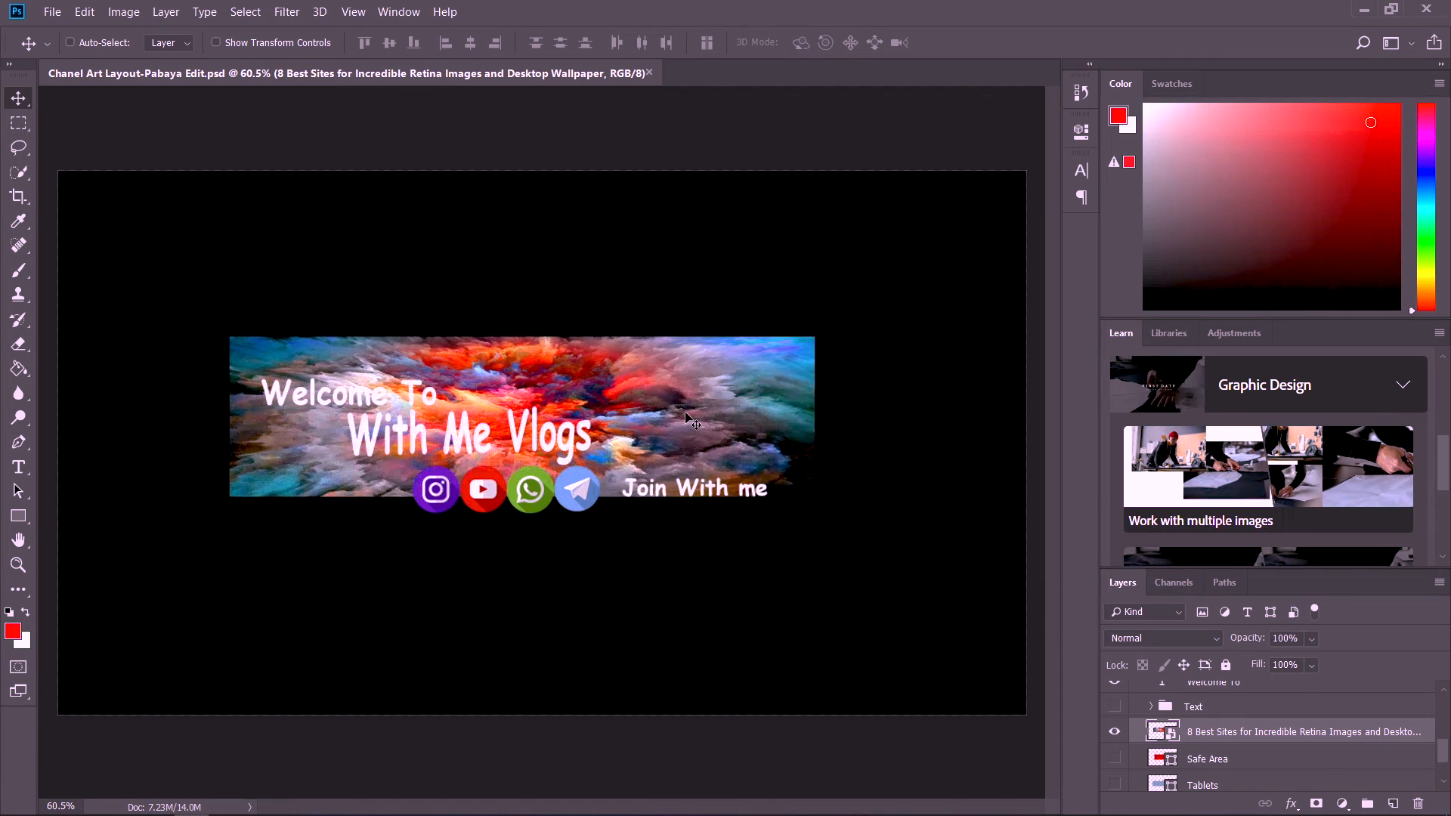
key(ctrl+z)
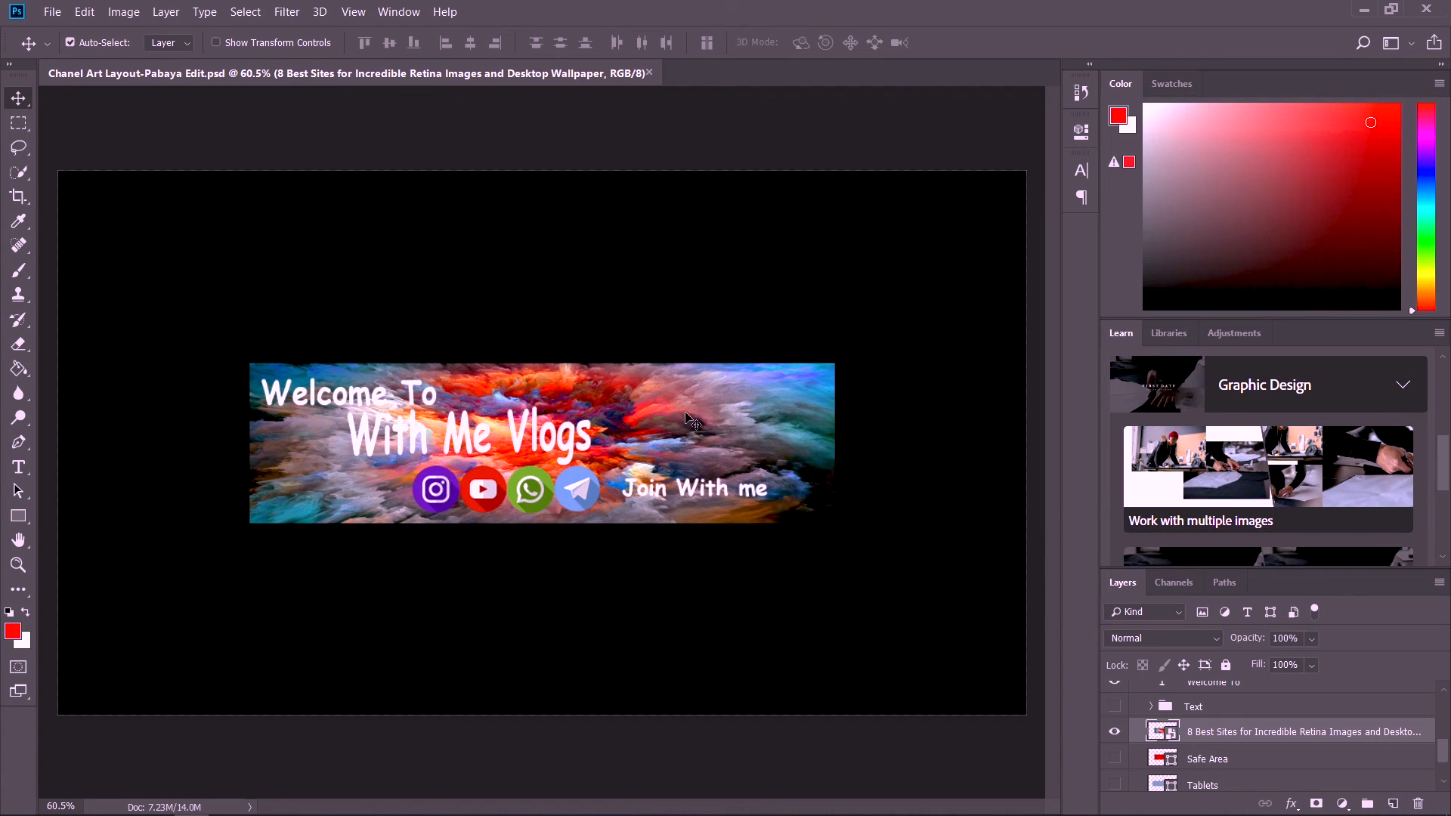
scroll(1139, 761, down, 1)
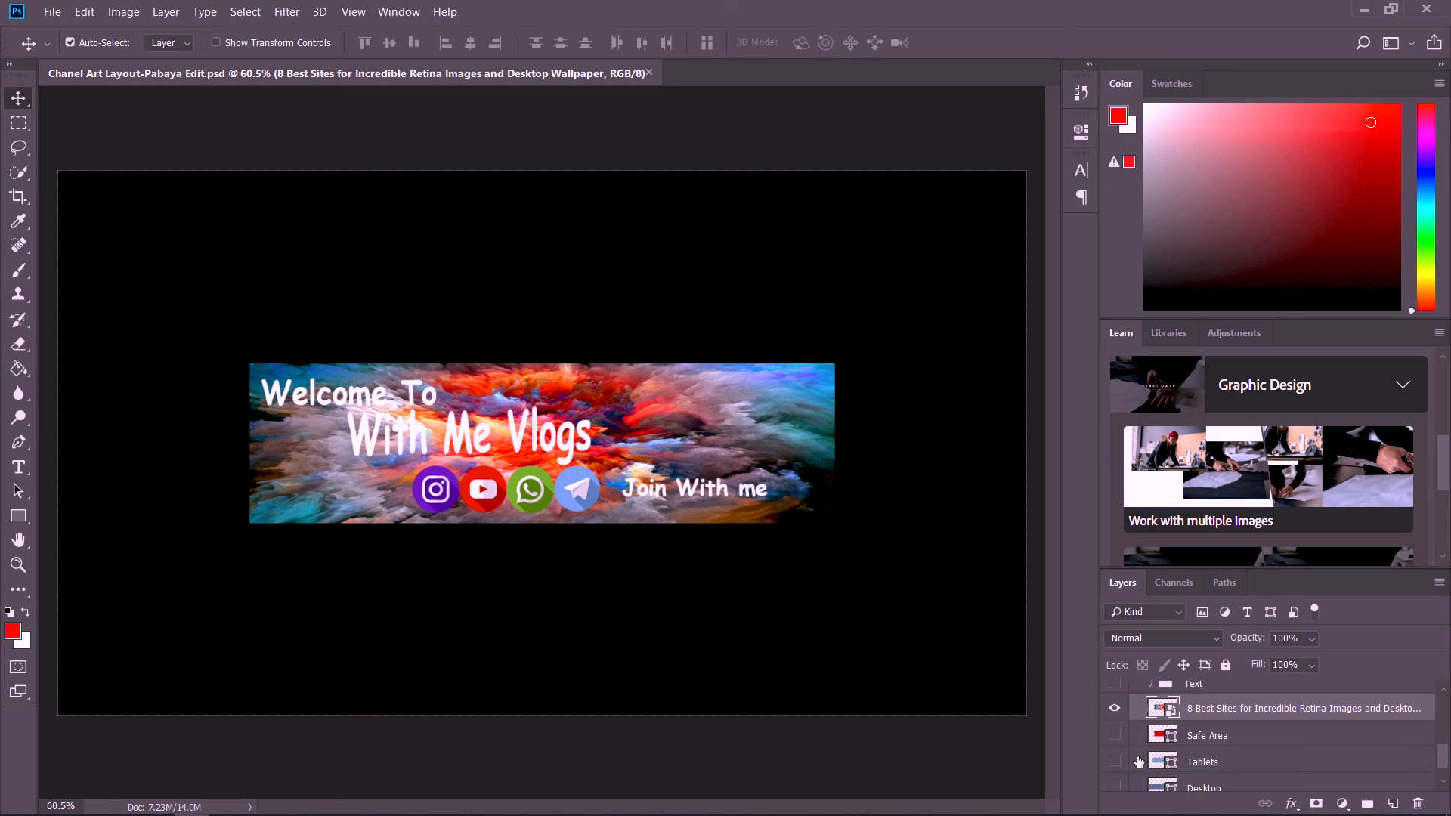
click(1114, 736)
right_click(1279, 705)
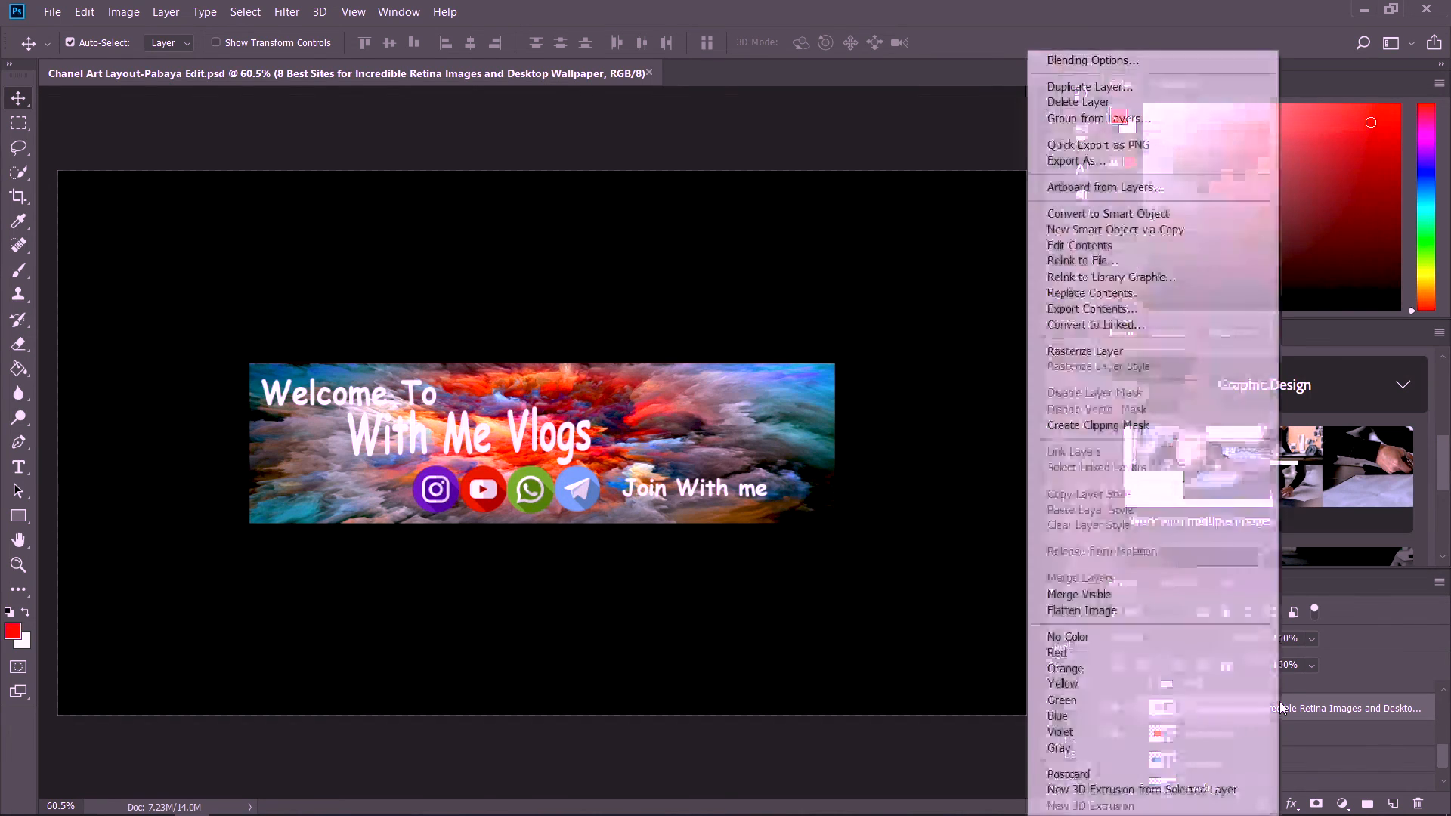
click(1110, 426)
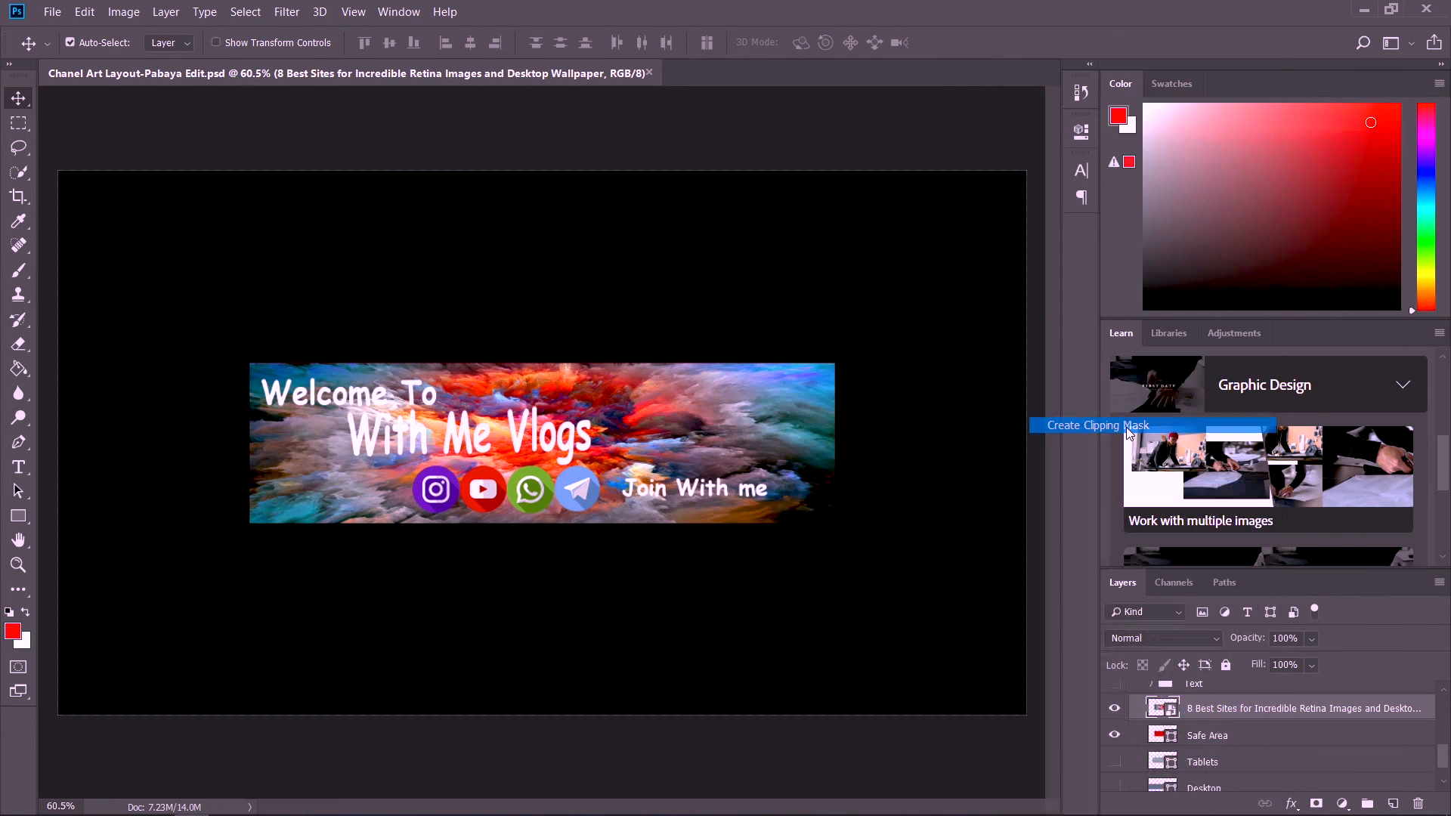
mouse_move(702, 454)
mouse_down()
mouse_move(672, 454)
mouse_move(767, 461)
mouse_move(660, 421)
mouse_move(705, 442)
mouse_move(683, 437)
mouse_move(710, 450)
mouse_move(716, 493)
mouse_move(681, 420)
mouse_move(449, 718)
mouse_move(3, 597)
mouse_move(482, 415)
mouse_move(147, 358)
mouse_move(705, 429)
mouse_move(710, 445)
mouse_up()
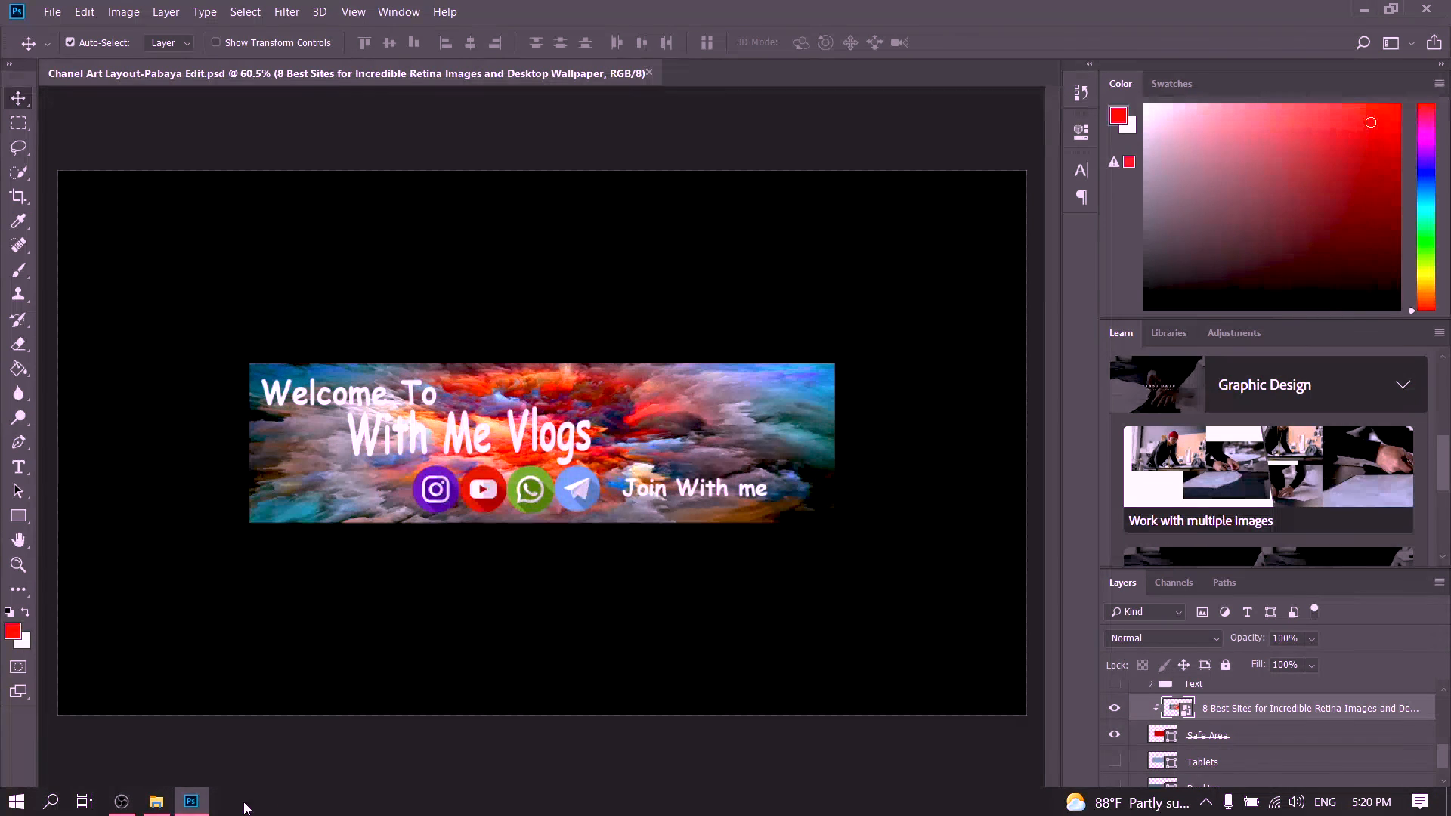
- Place "4K Wallpaper For Gaming Laptop Gallery" from File Explorer's wallpaper folder and stretch it to 110.42% width and 110.38% height, filling the canvas
click(156, 807)
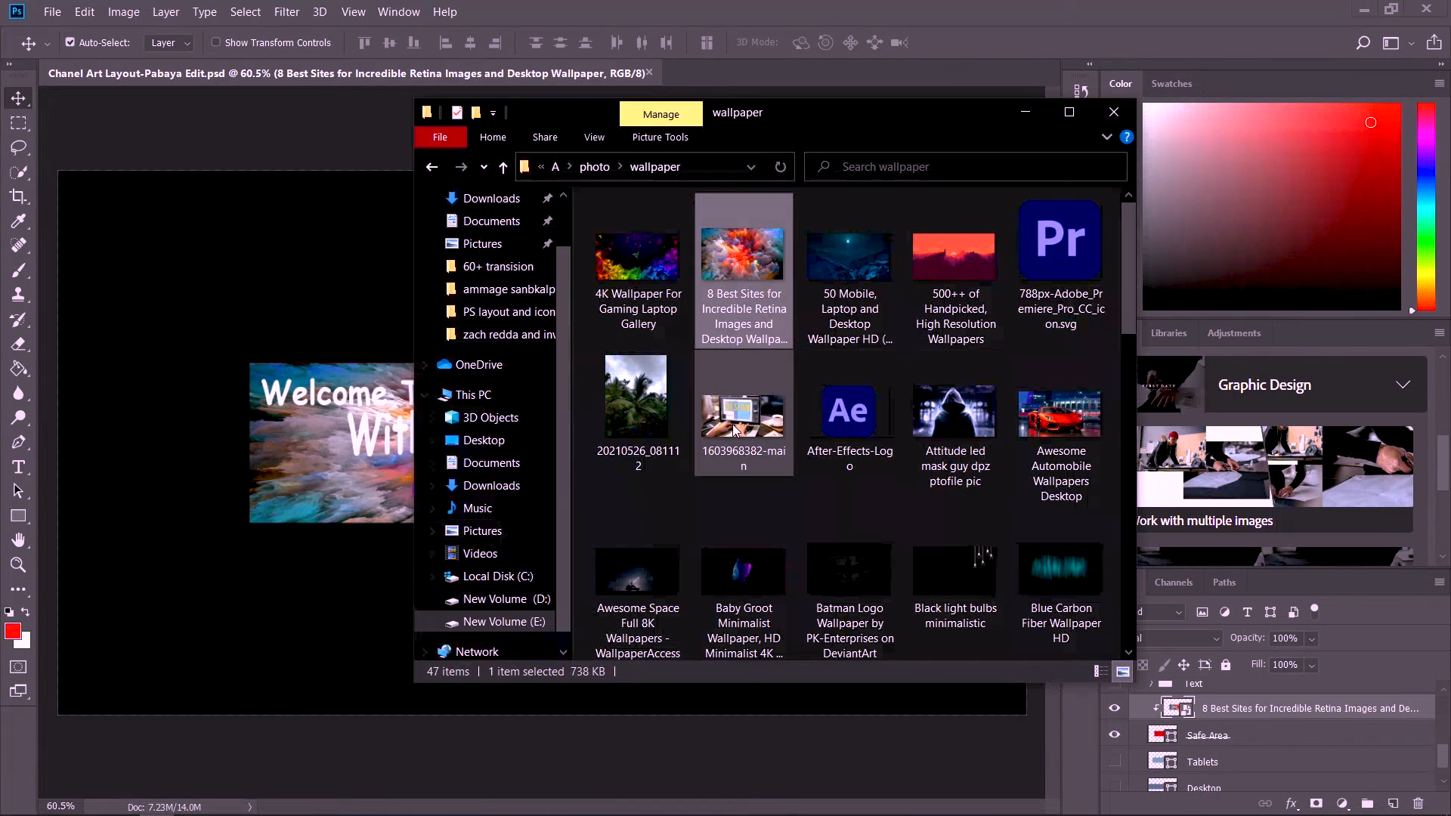
drag(650, 219, 325, 476)
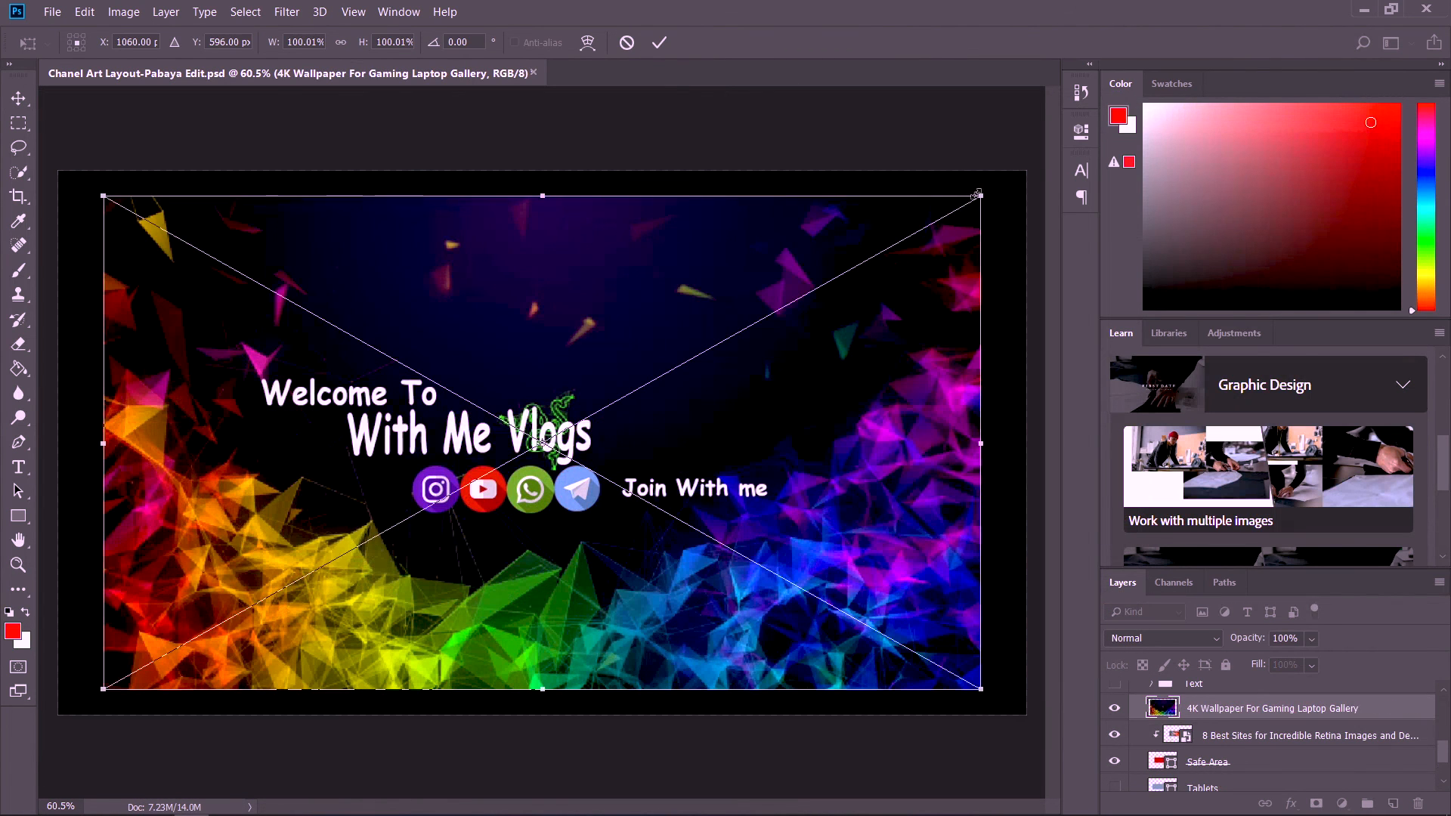
drag(977, 194, 1027, 173)
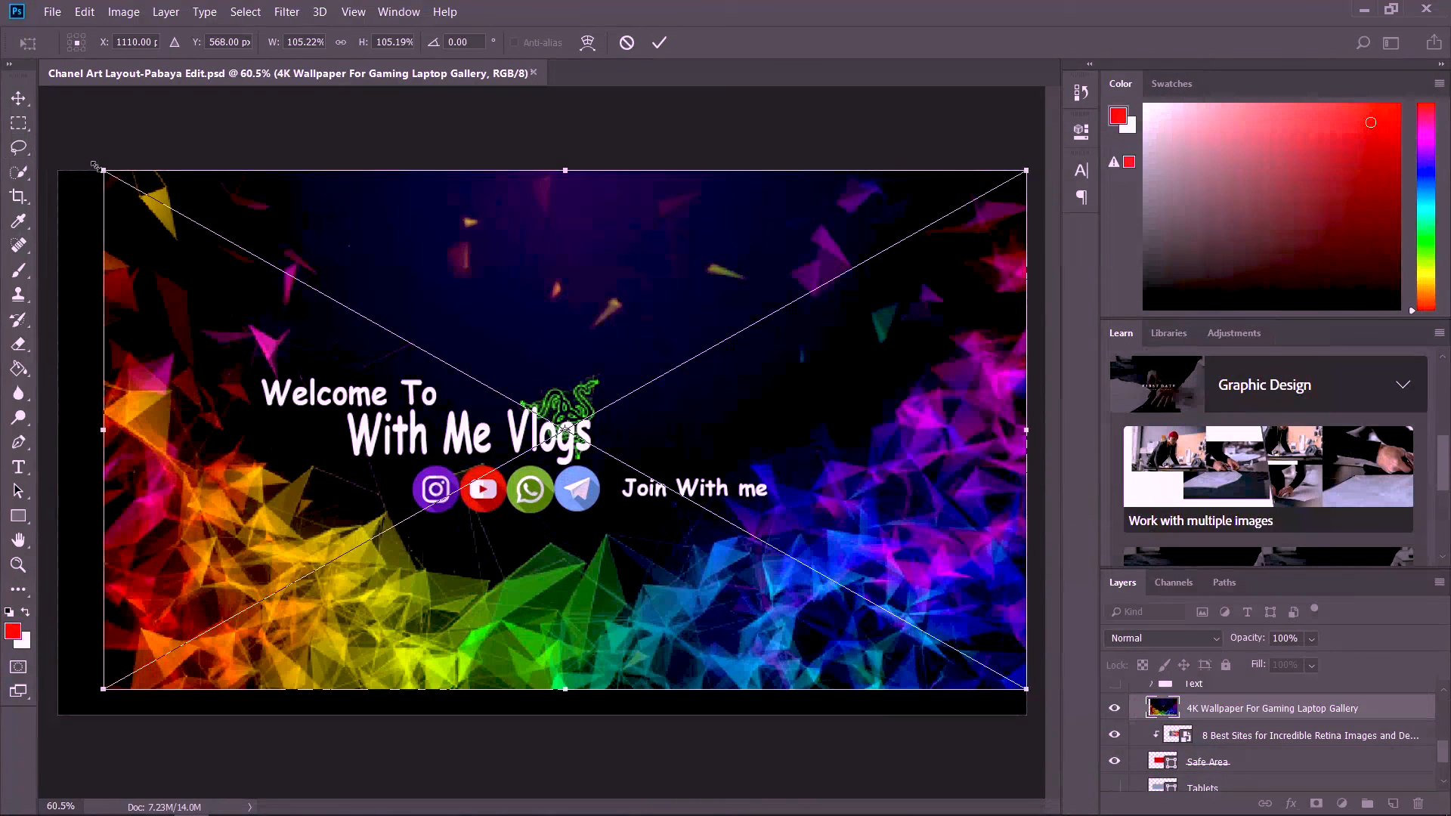
drag(98, 167, 63, 163)
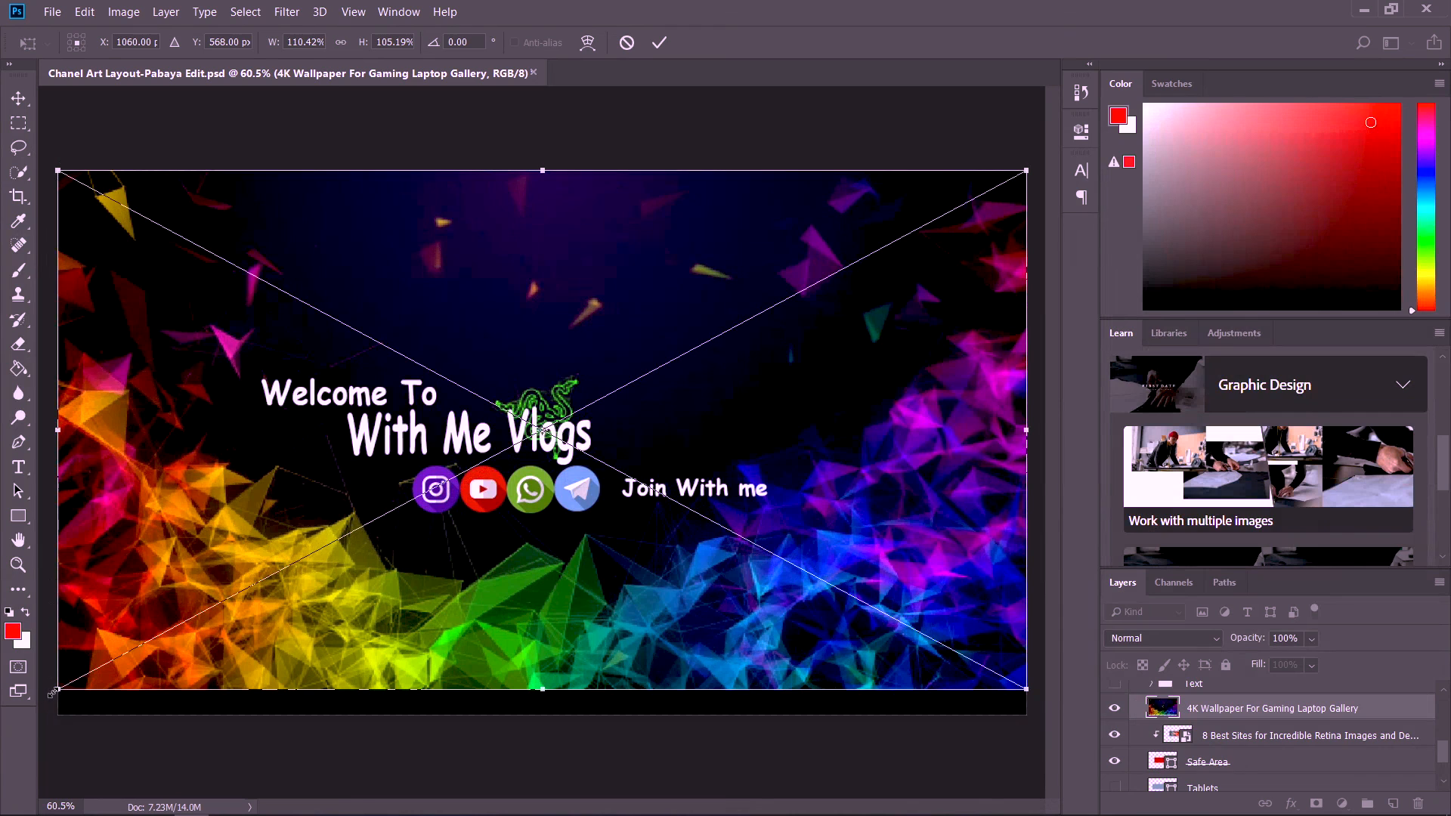
drag(55, 690, 58, 715)
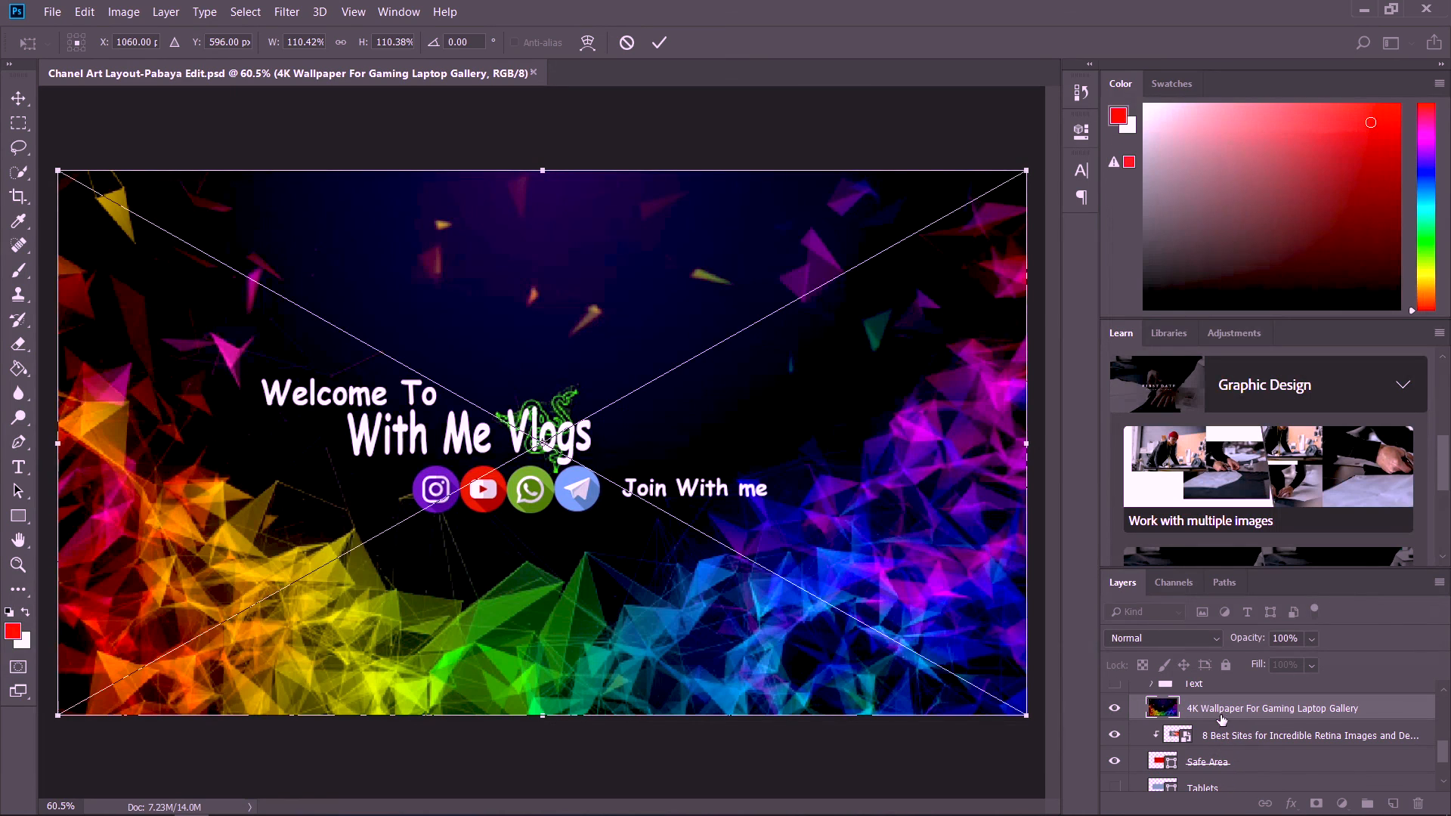
key(Return)
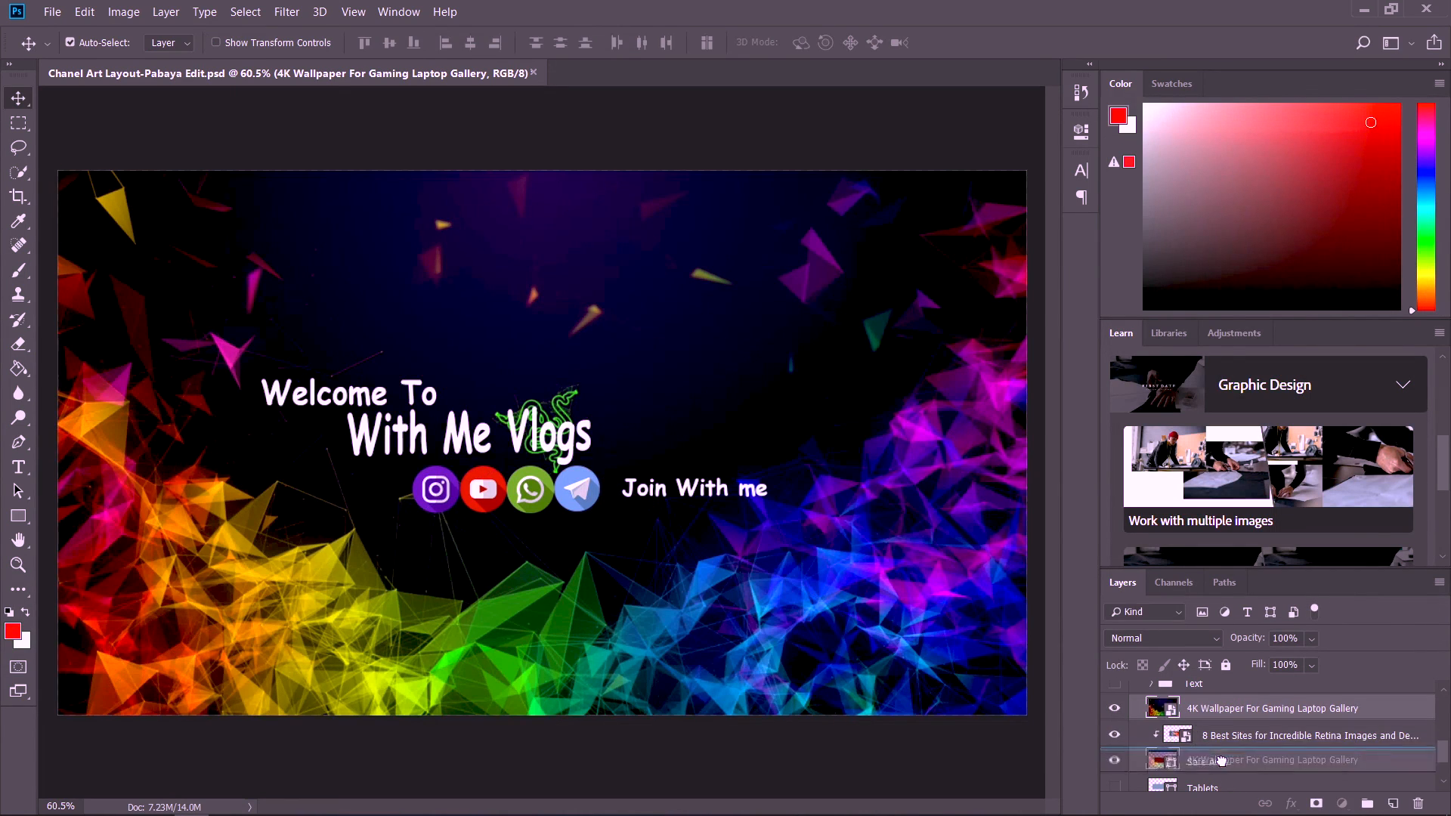
- Move the 4K Wallpaper For Gaming Laptop Gallery layer below the Desktop layer, and hide the clipped wallpaper and Safe Area layers
drag(1222, 709, 1230, 780)
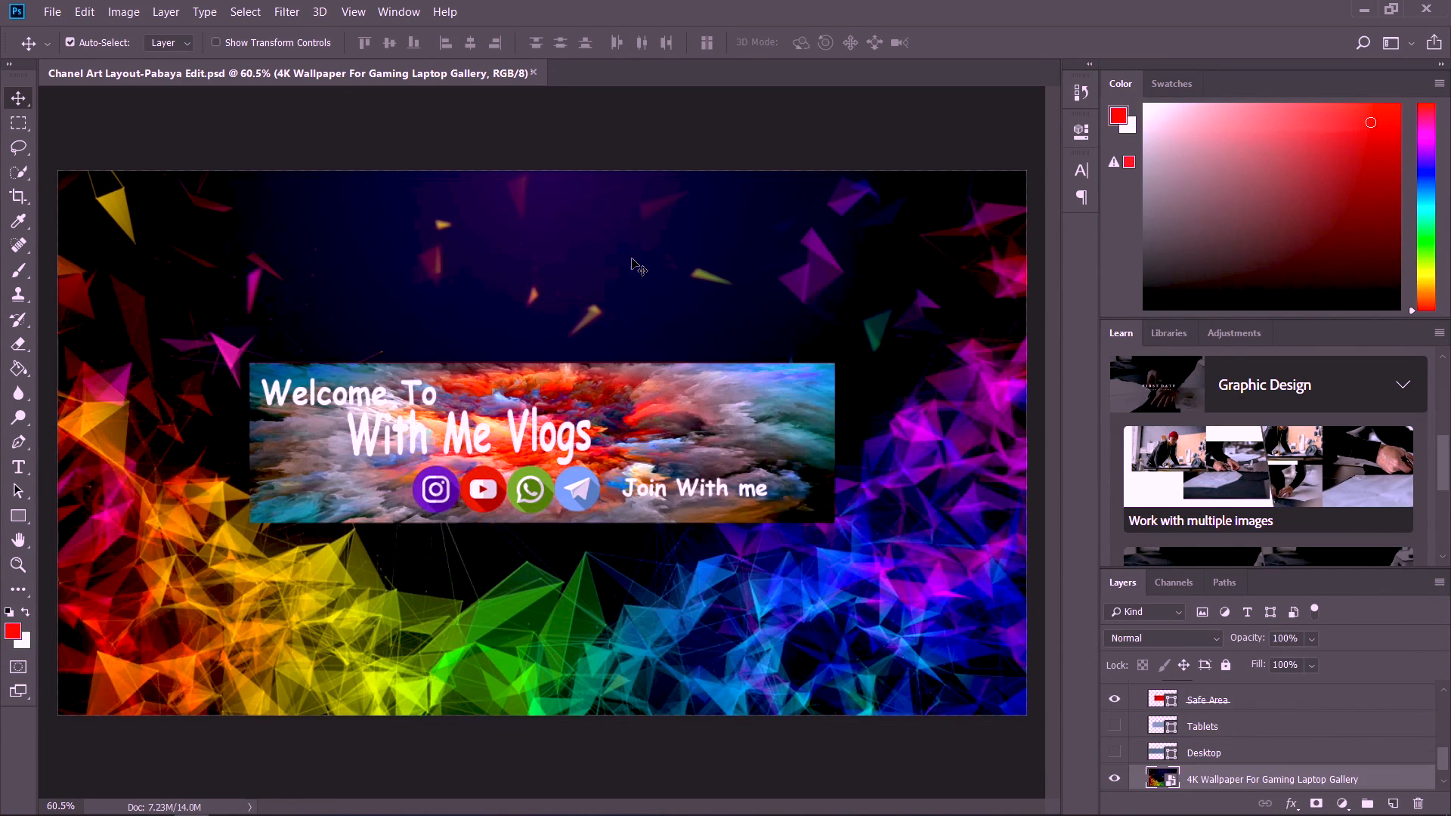
click(641, 389)
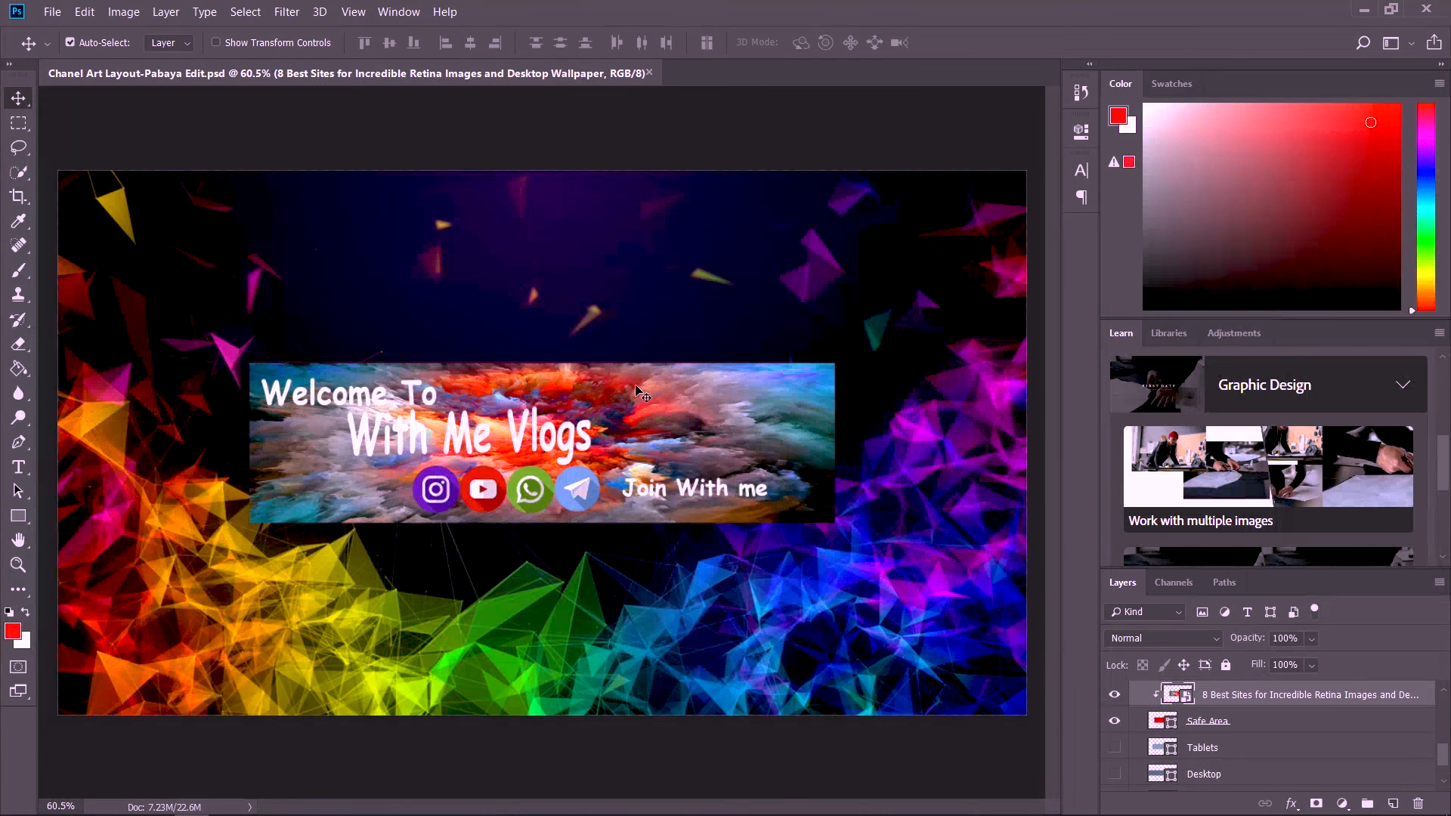
drag(636, 390, 670, 409)
key(ctrl+z)
click(1113, 695)
click(1113, 720)
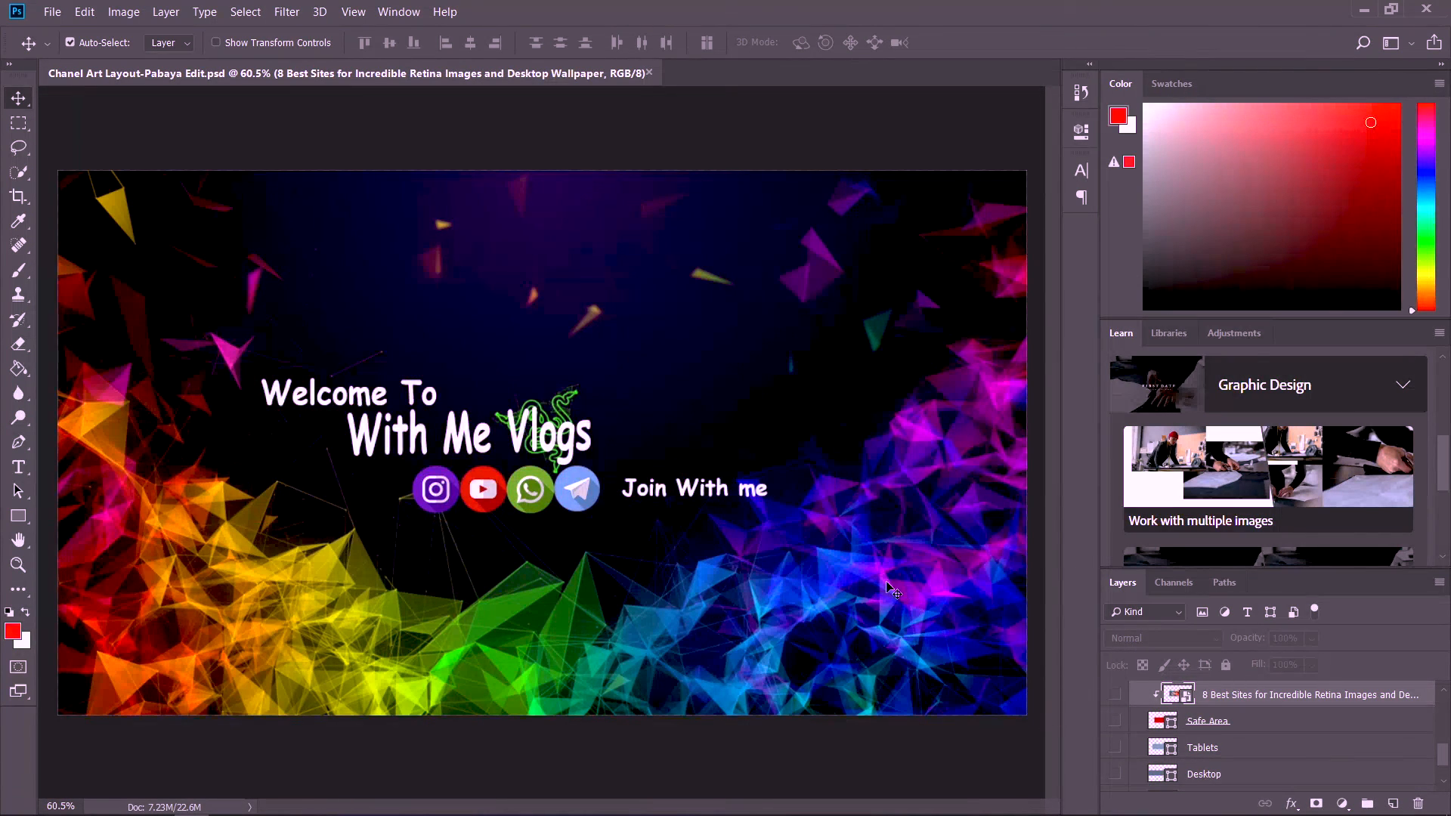